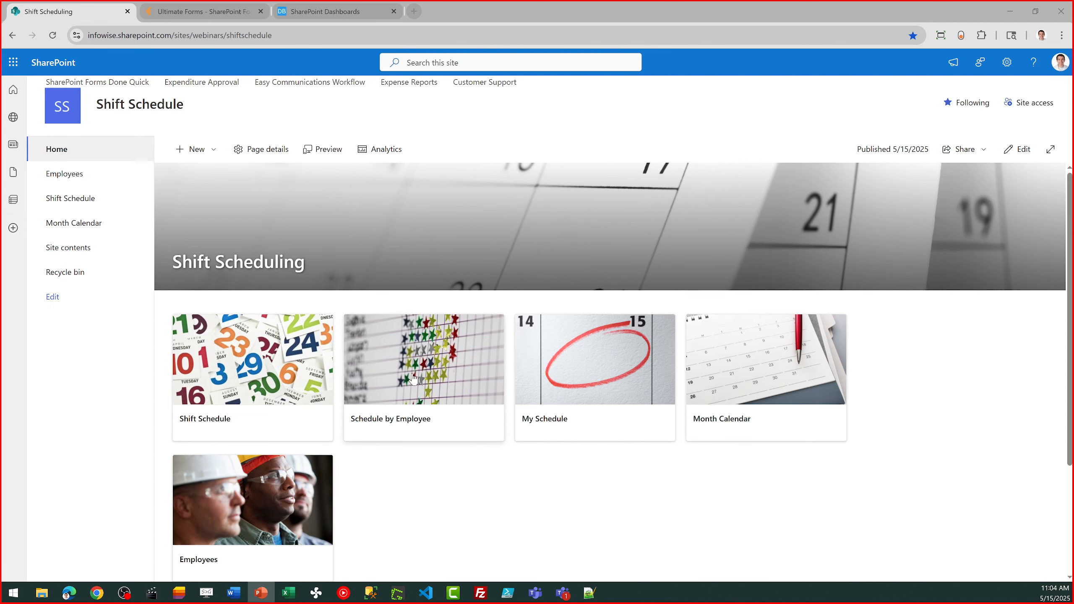
Open the Employees list and review the employees and their active status
left_click(59, 172)
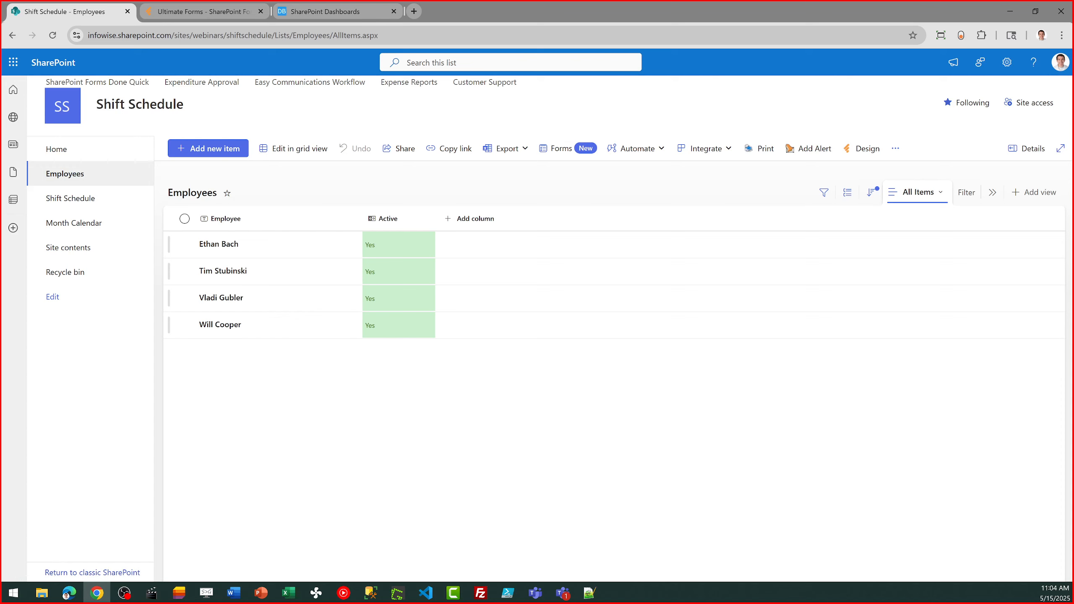
key("alt+Tab")
key("alt+Tab")
key("alt+Tab")
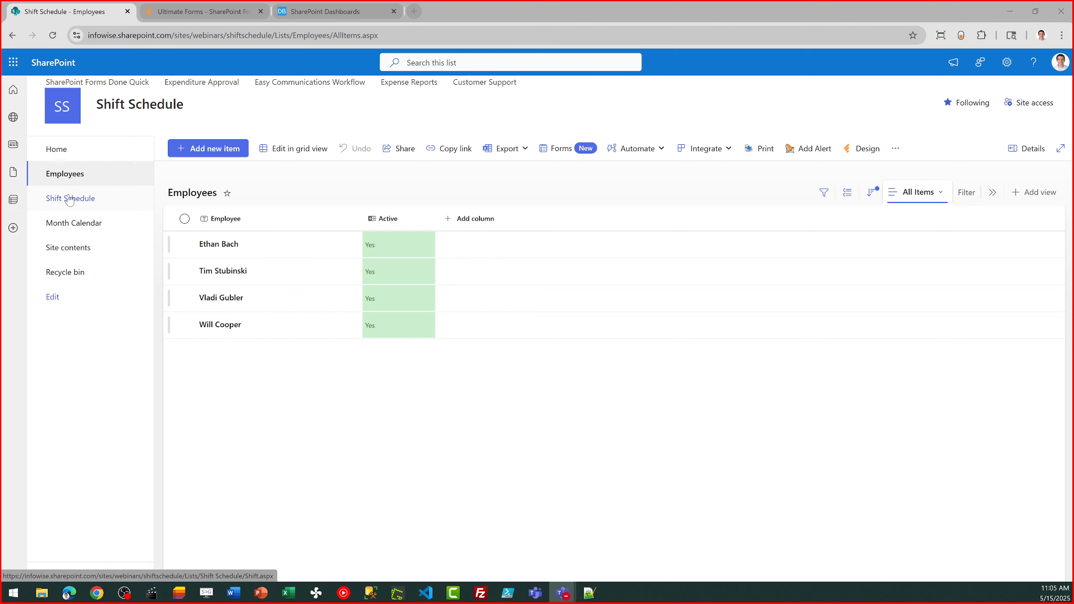
In the Shift Schedule, clear the Wednesday shift of the third employee row for the May 11 - May 17 week
left_click(78, 207)
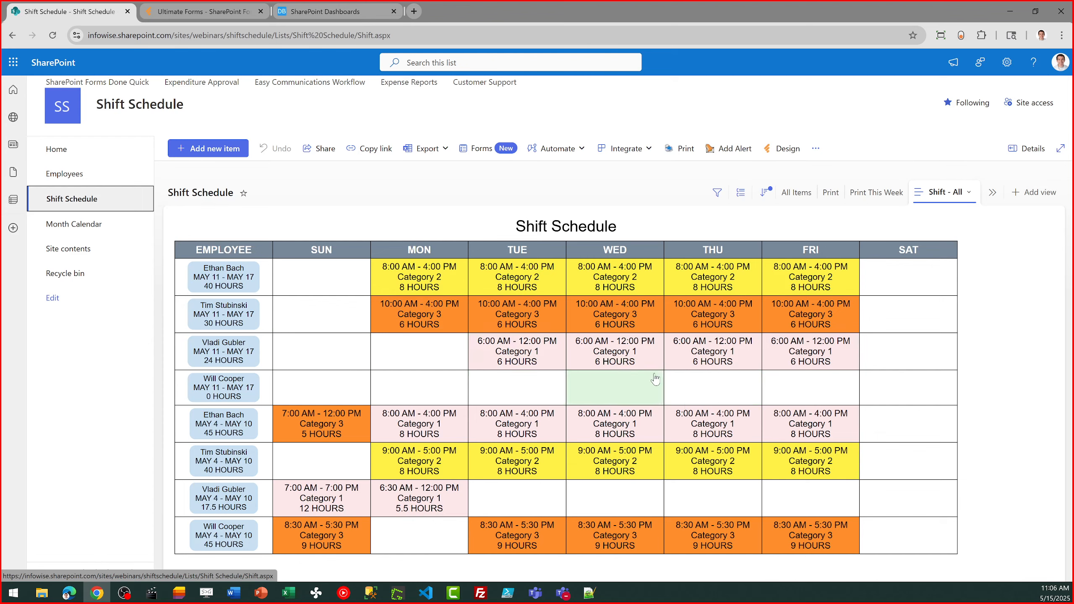
left_click(587, 361)
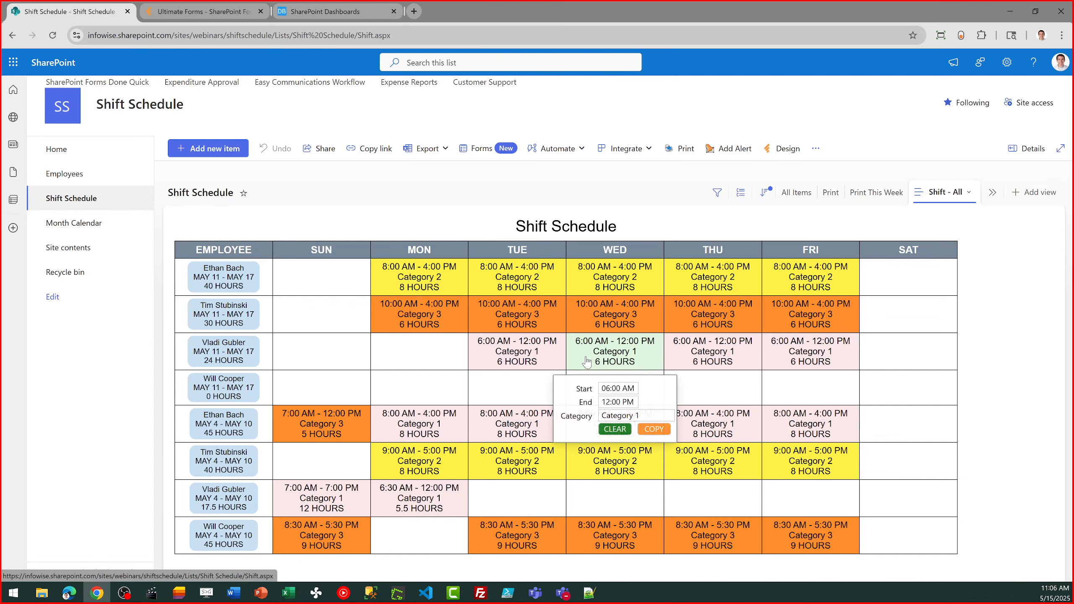
left_click(616, 430)
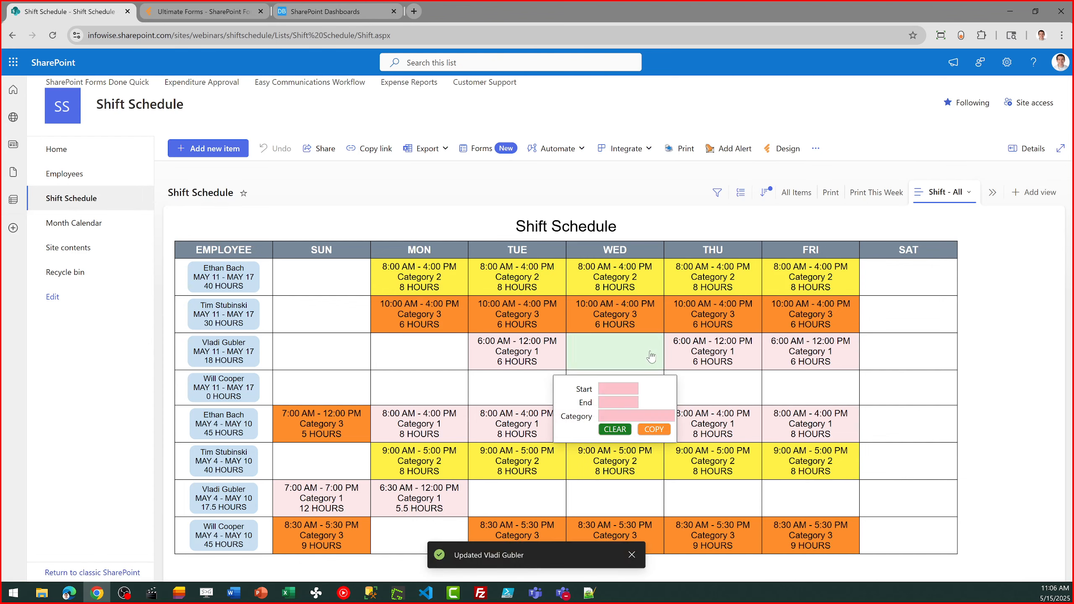
Set the cleared Wednesday shift to start at 08:00 AM and end at 12:00 PM, with Category 2
left_click(618, 388)
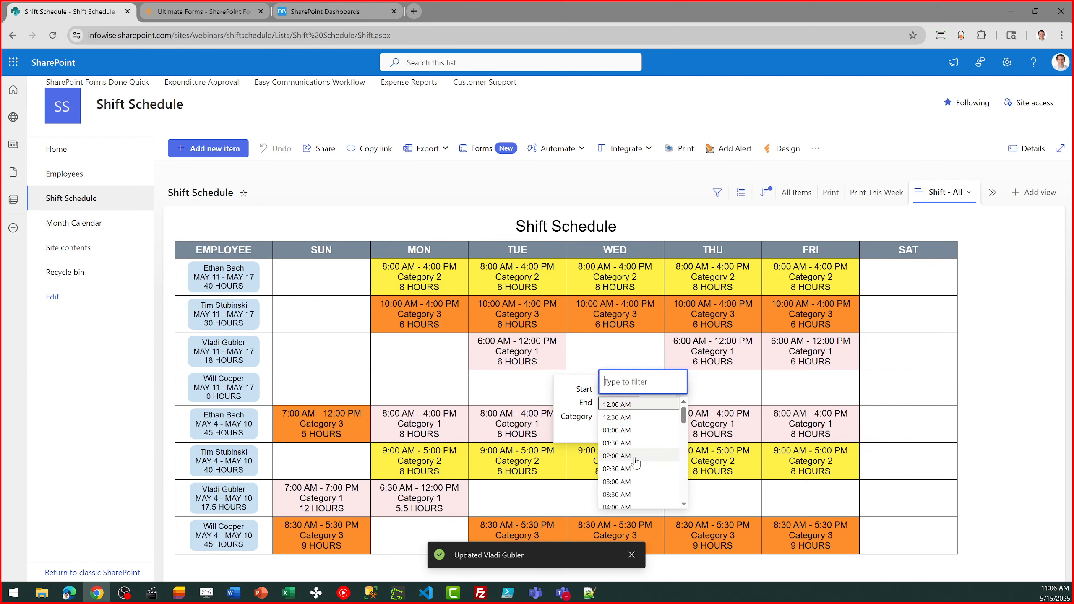
scroll(686, 483, "down", 2)
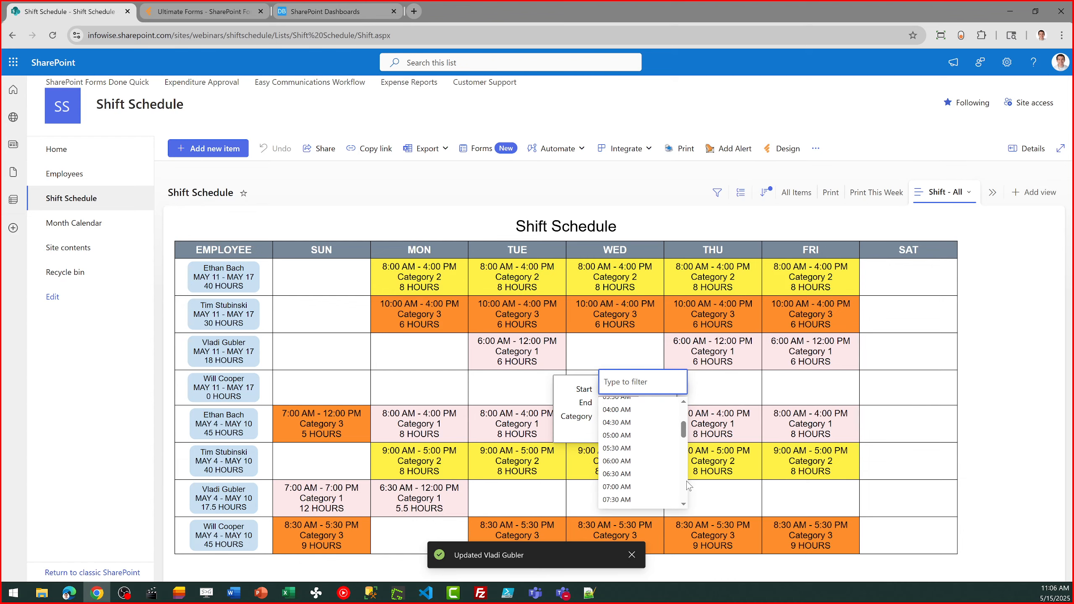
scroll(688, 485, "down", 2)
left_click(659, 436)
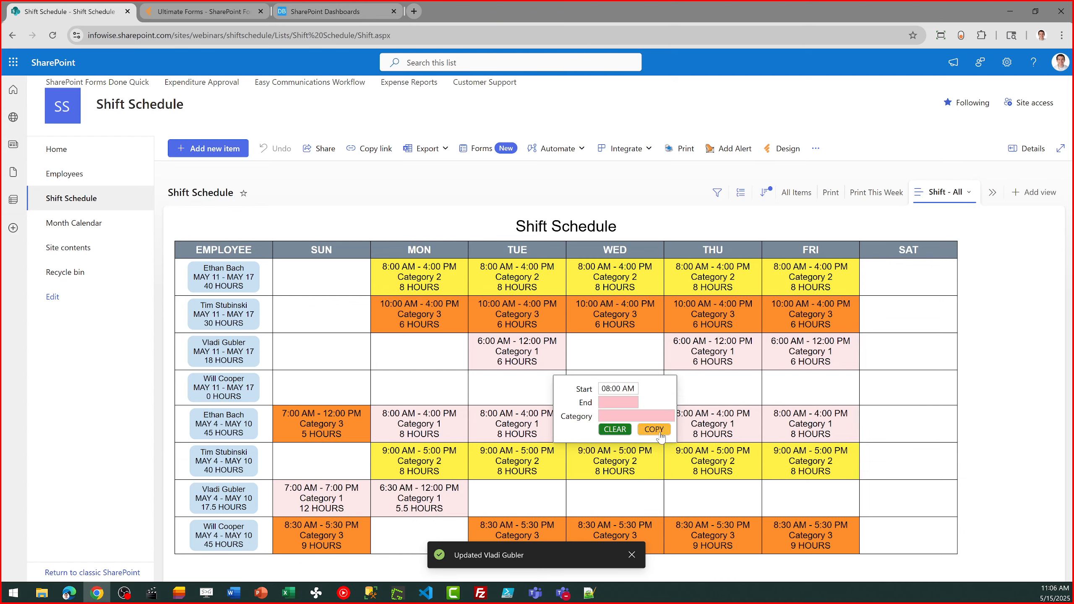
left_click(619, 402)
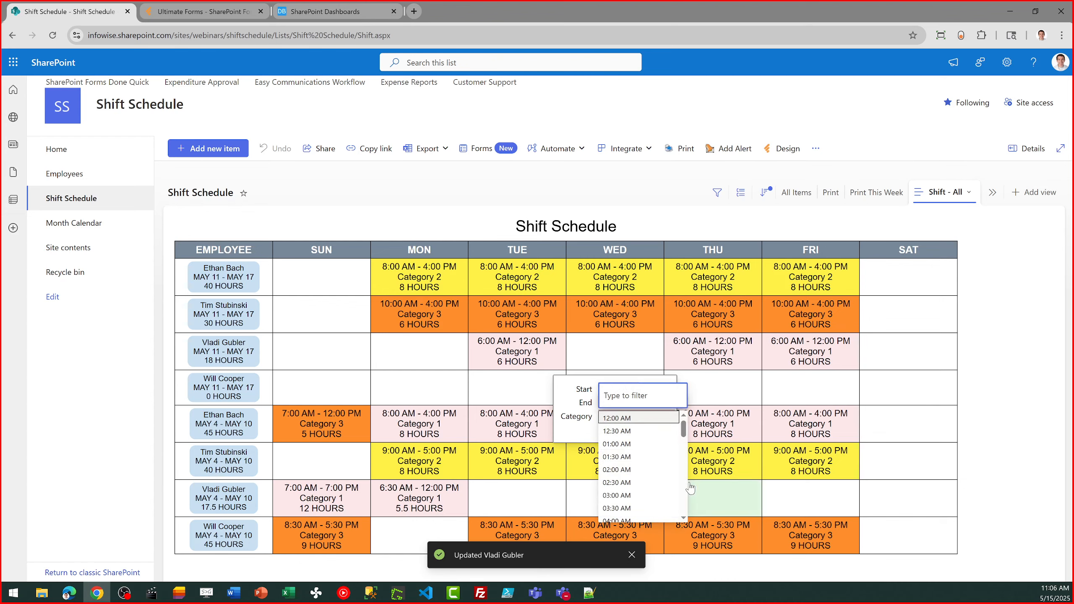
scroll(685, 499, "down", 4)
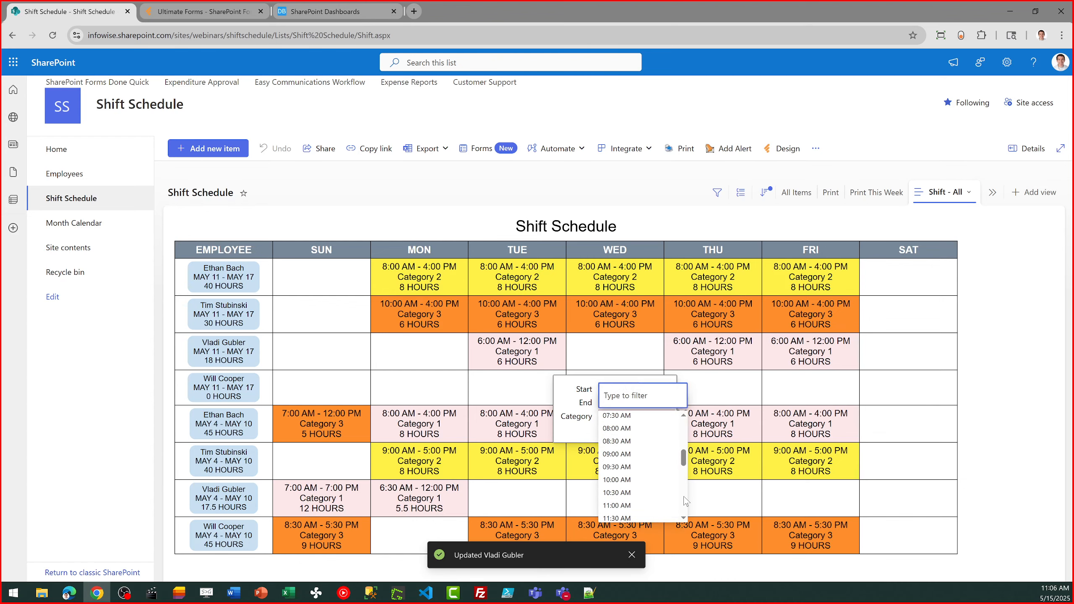
scroll(686, 501, "down", 3)
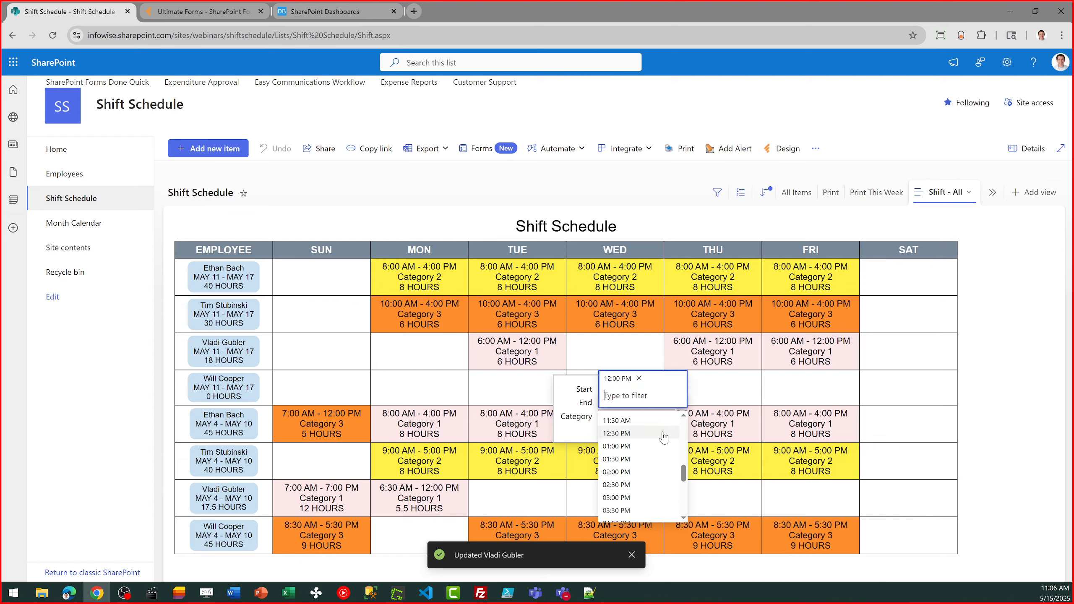
left_click(664, 435)
left_click(636, 412)
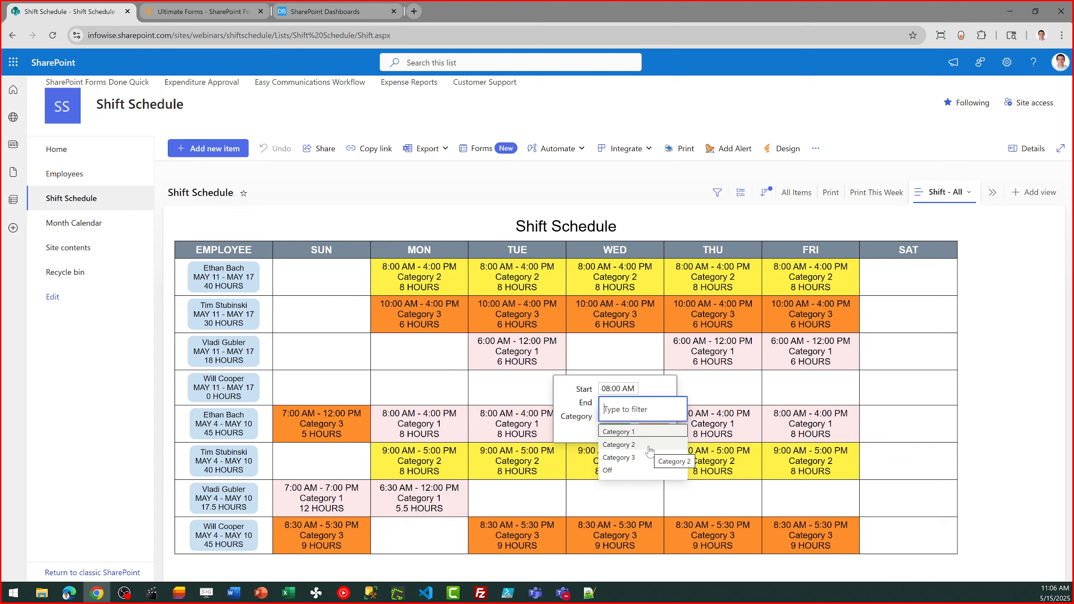
left_click(650, 445)
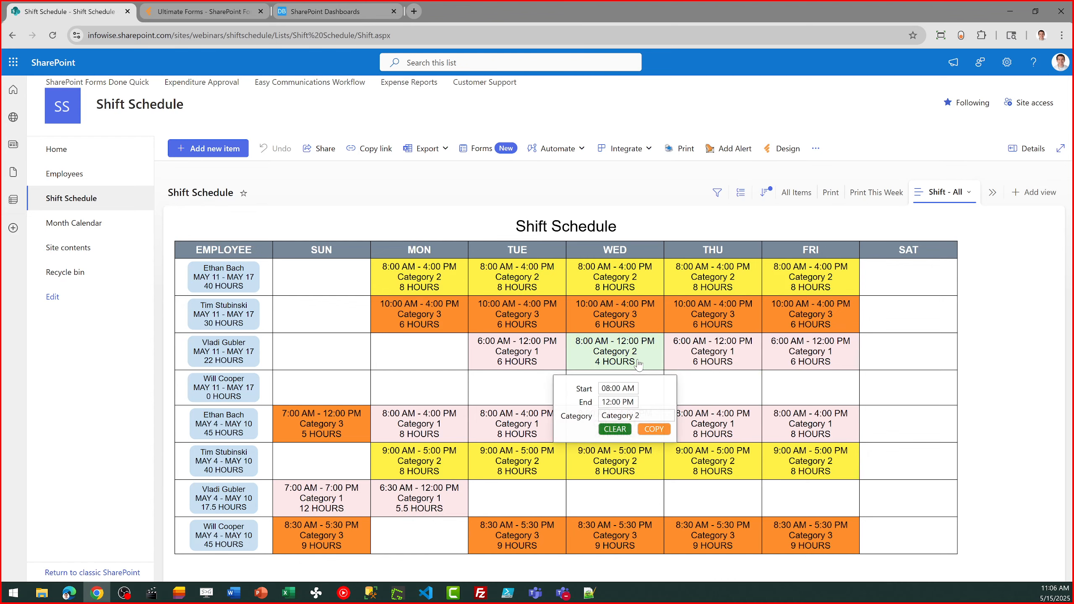
Copy the Wednesday shift to Thursday and Friday in the same employee's week
left_click(652, 432)
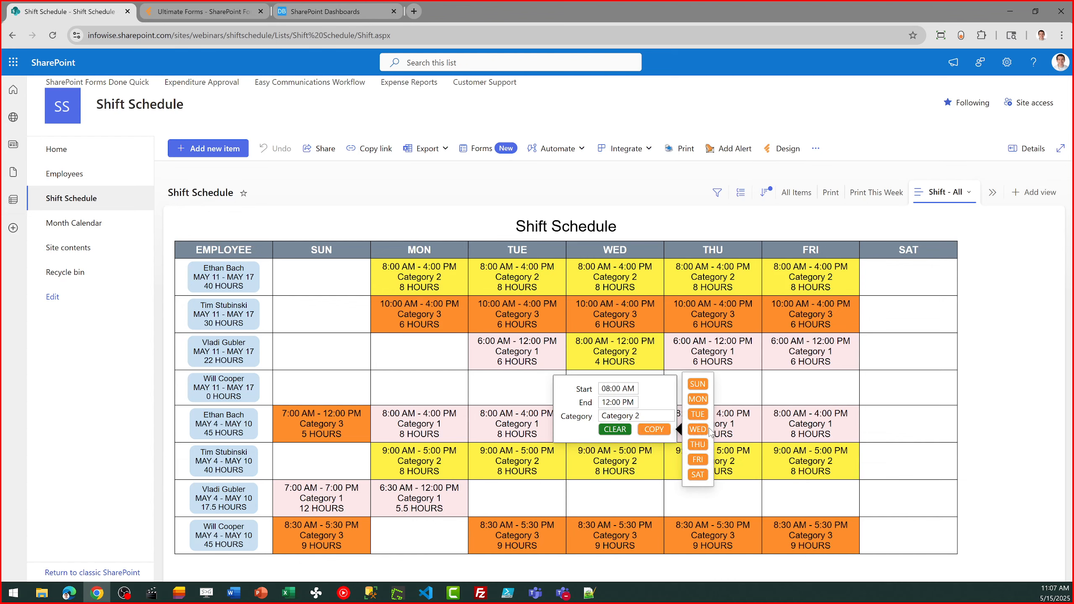
left_click(698, 445)
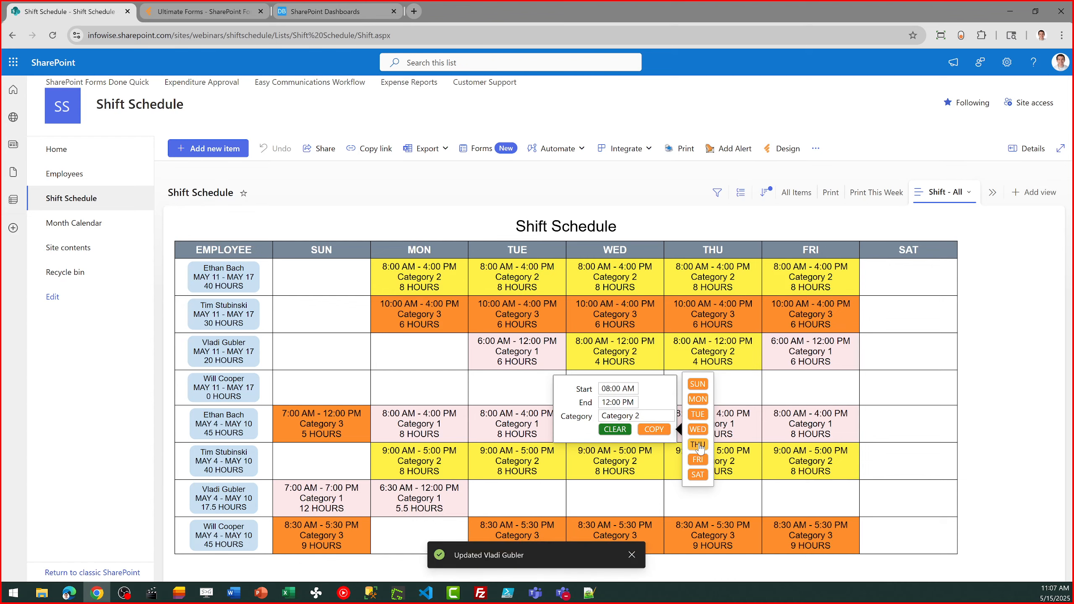
left_click(698, 461)
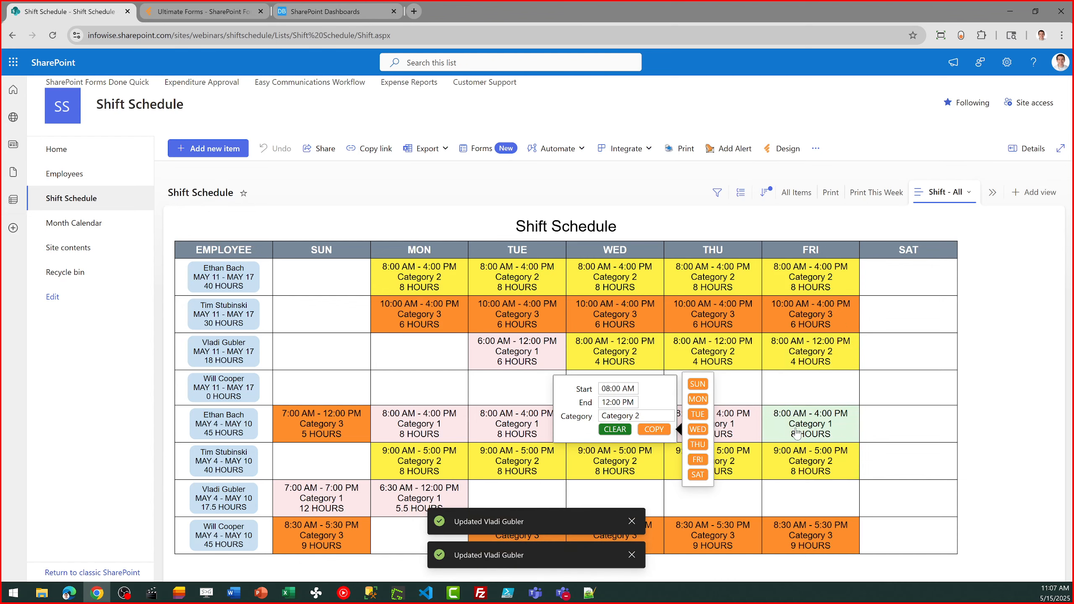
left_click(837, 399)
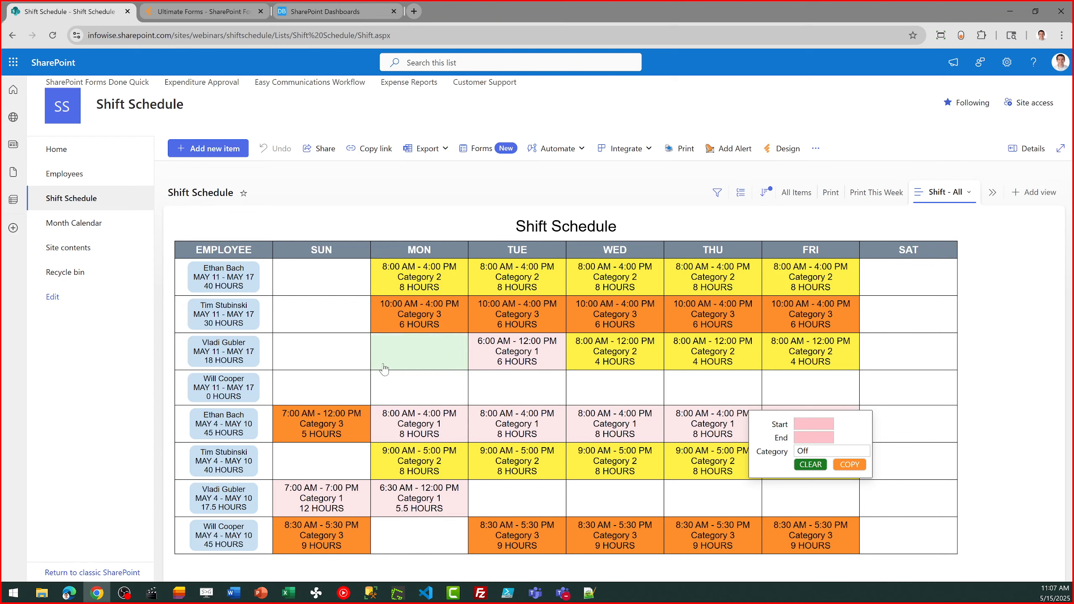
Open that employee's May 11 - May 17 schedule form and copy the Friday shift to Saturday
left_click(218, 360)
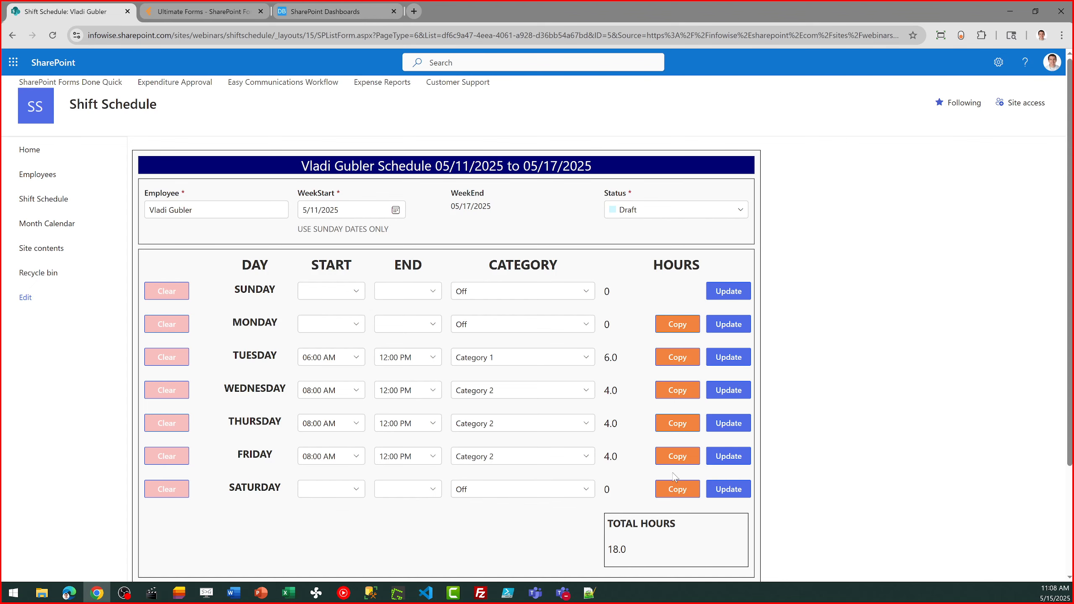
left_click(675, 488)
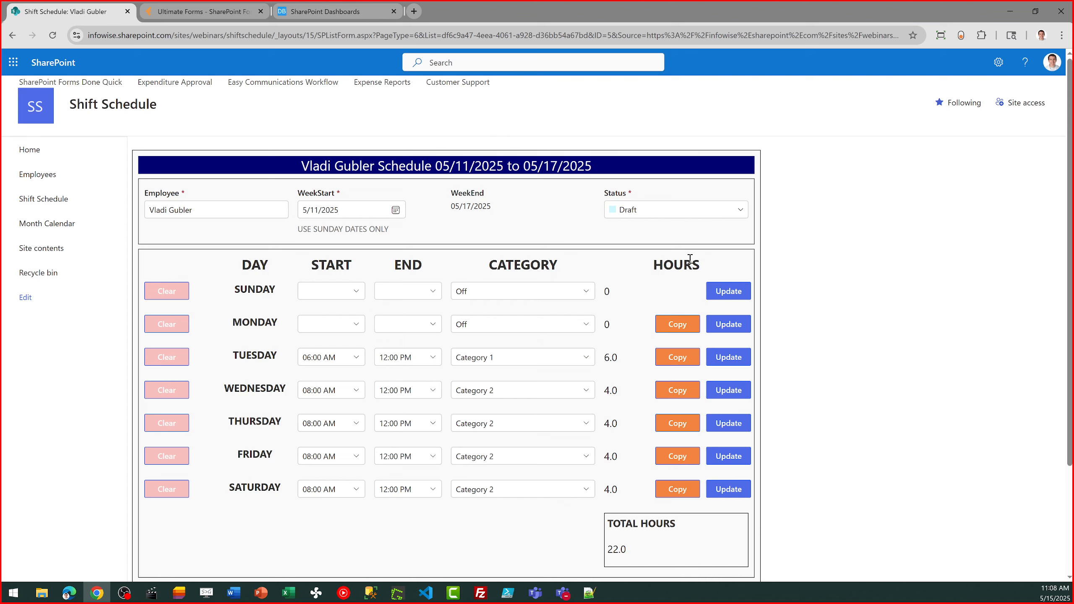
Try the Scheduled status on the weekly schedule form and return it to Draft
left_click(736, 211)
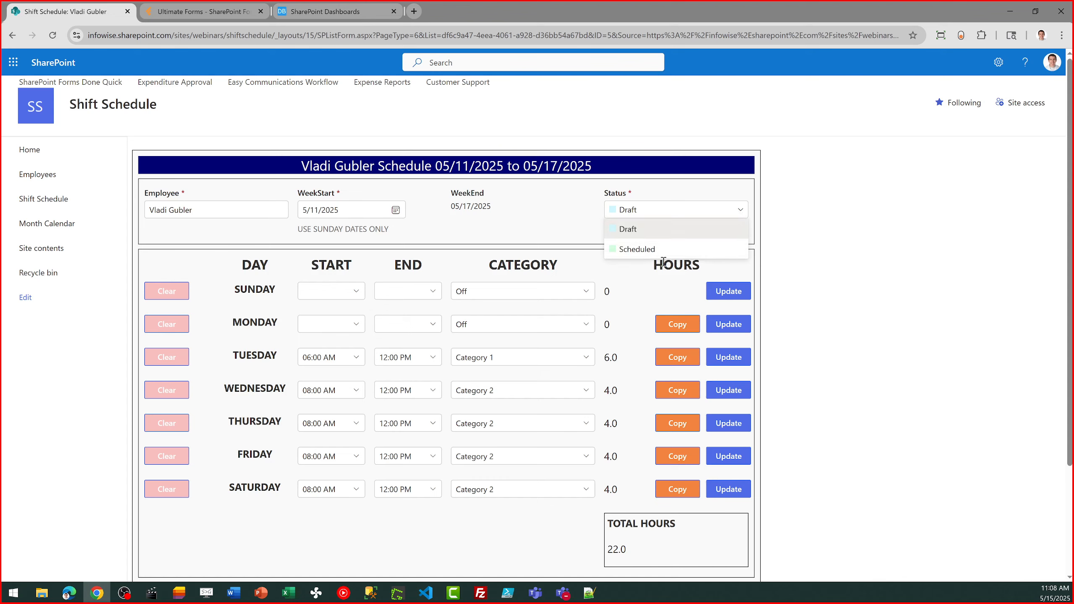
left_click(665, 251)
left_click(743, 214)
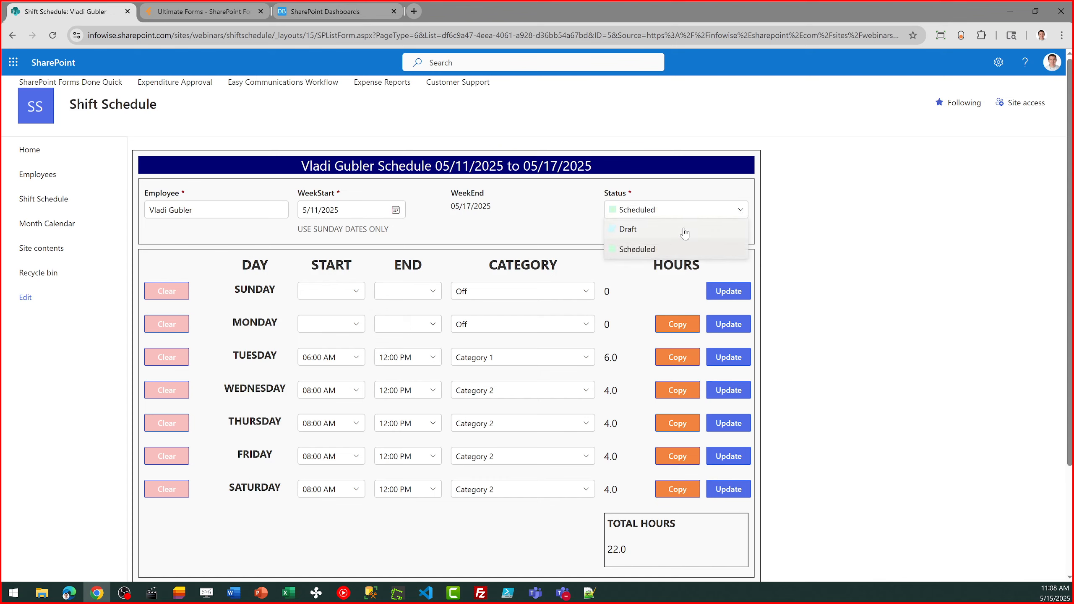
left_click(686, 231)
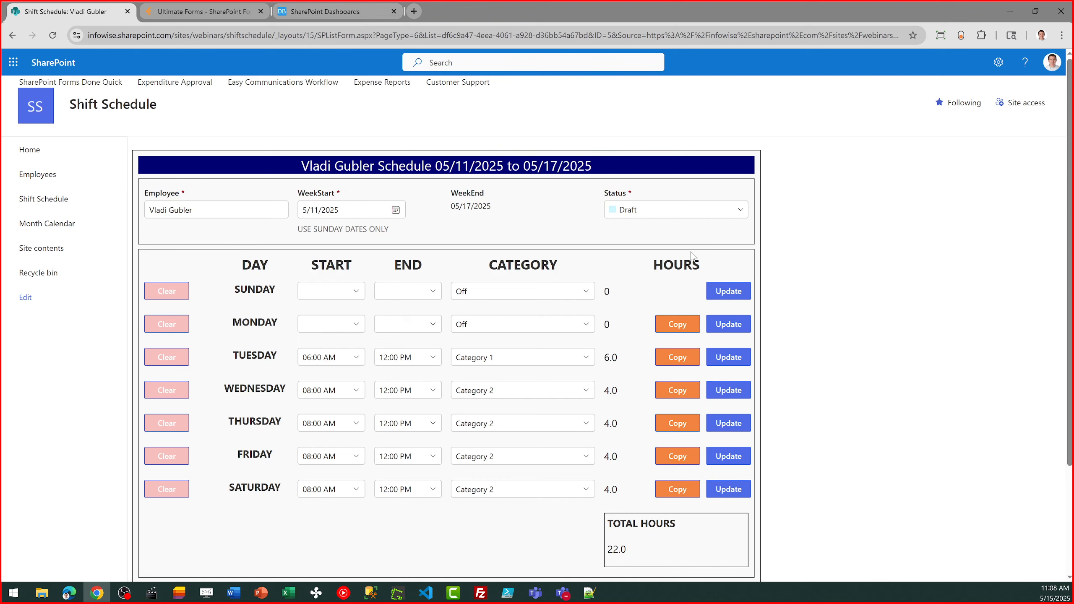
left_click(737, 215)
left_click(673, 249)
left_click(679, 214)
left_click(670, 231)
Save the weekly schedule form and reload the Shift Schedule list
left_click_drag(1071, 238, 1073, 344)
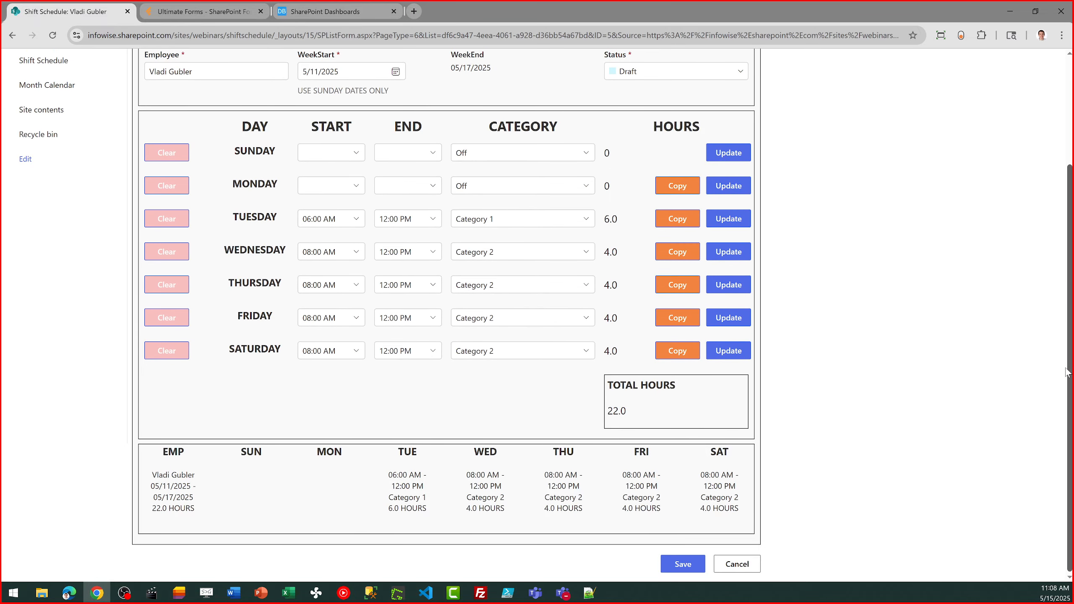
left_click(694, 567)
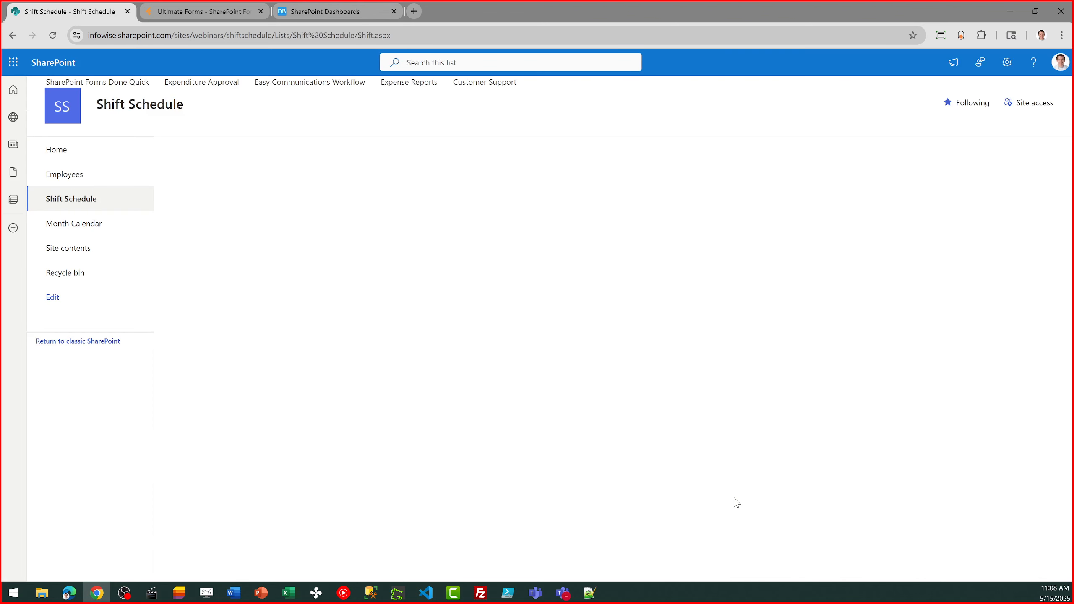
left_click(70, 200)
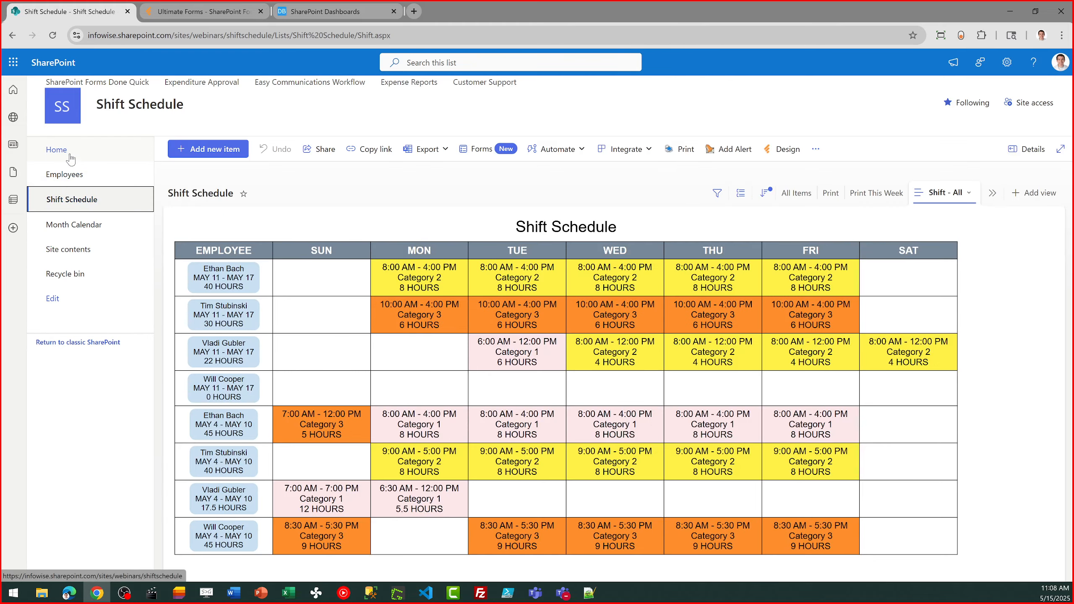
View the My Schedule page from the site home page and return home
left_click(67, 152)
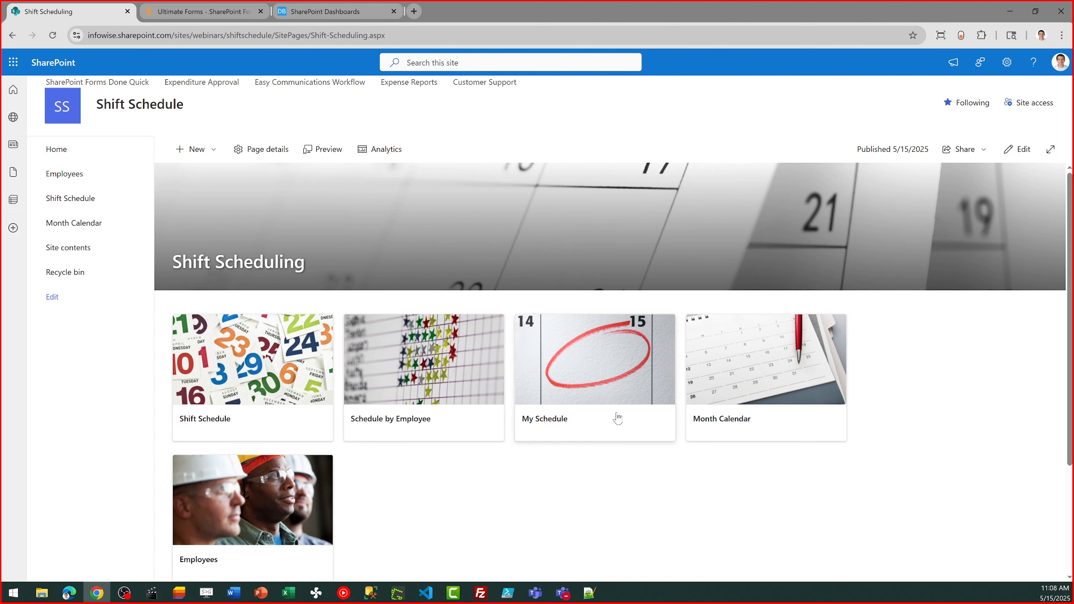
left_click(585, 384)
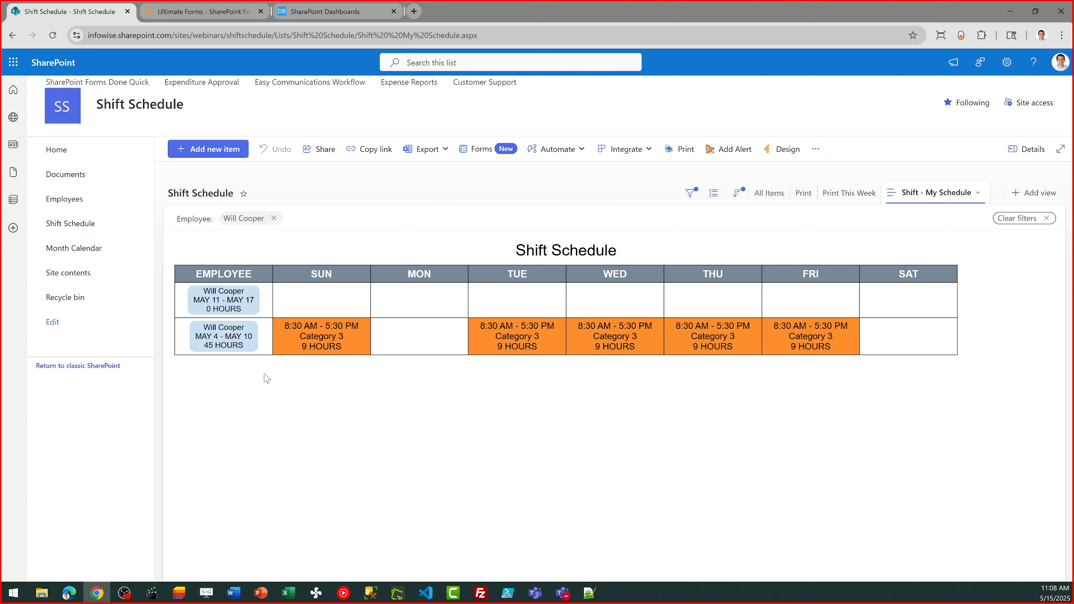
left_click(63, 151)
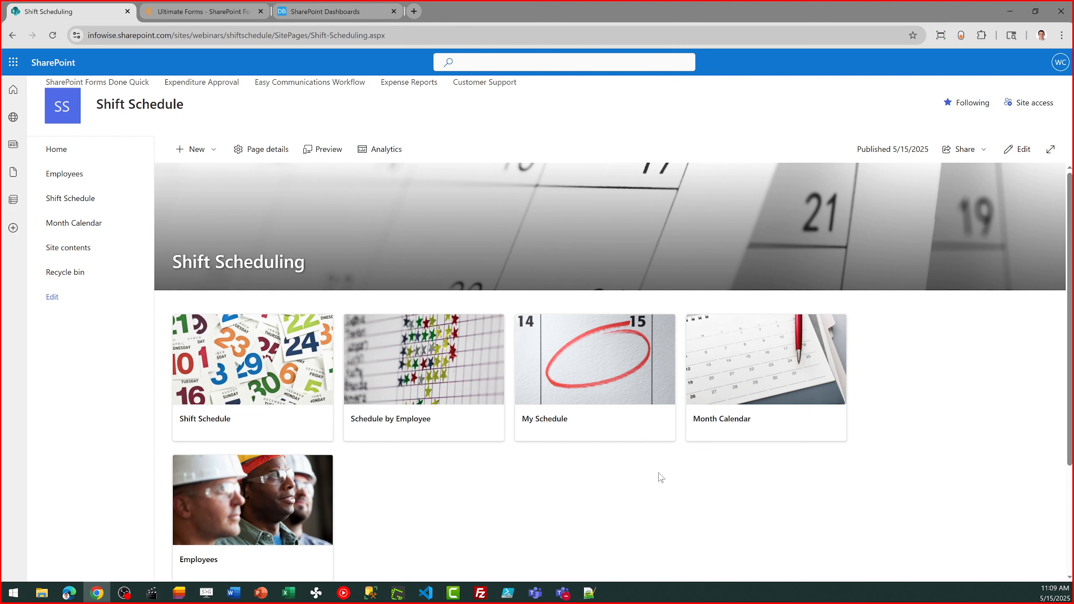
Open the Month Calendar and preview the details of the weekly schedule entries starting May 4 and May 11
left_click(757, 367)
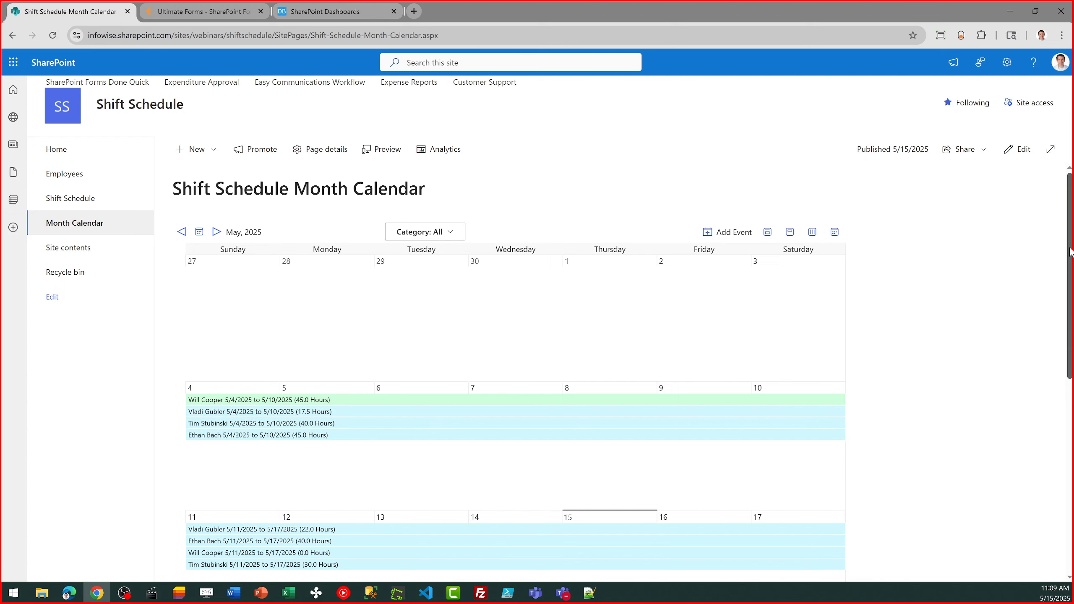
scroll(938, 318, "down", 3)
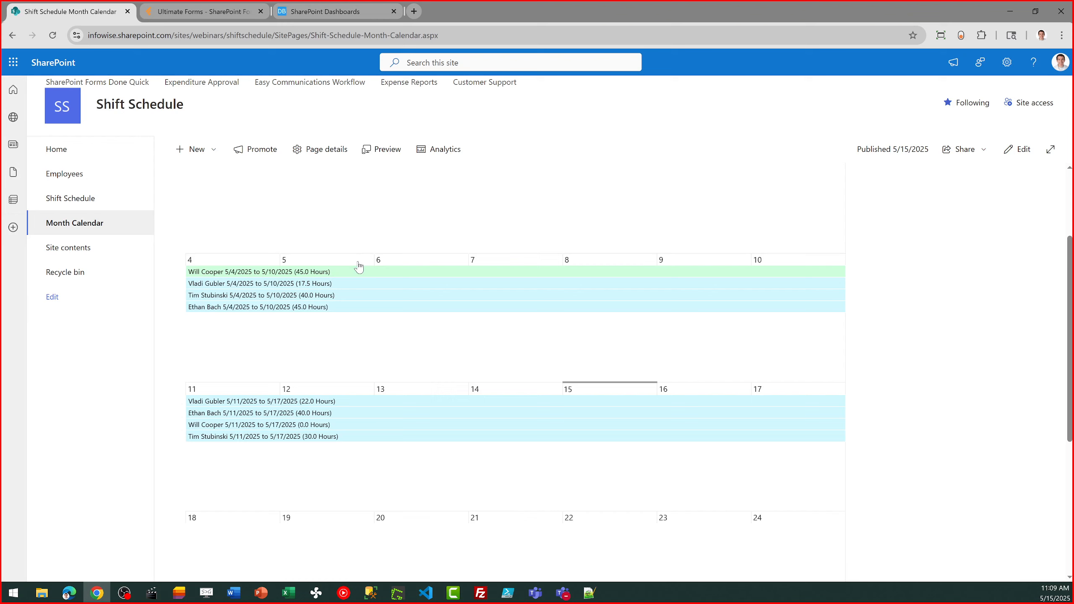
mouse_move(355, 311)
mouse_move(342, 280)
mouse_move(352, 438)
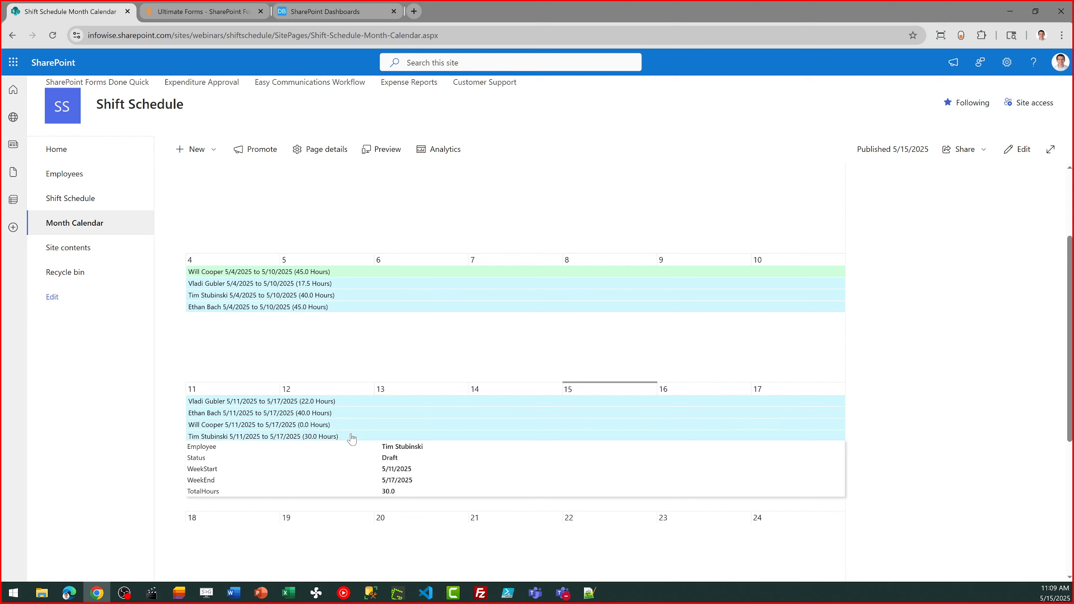
mouse_move(512, 274)
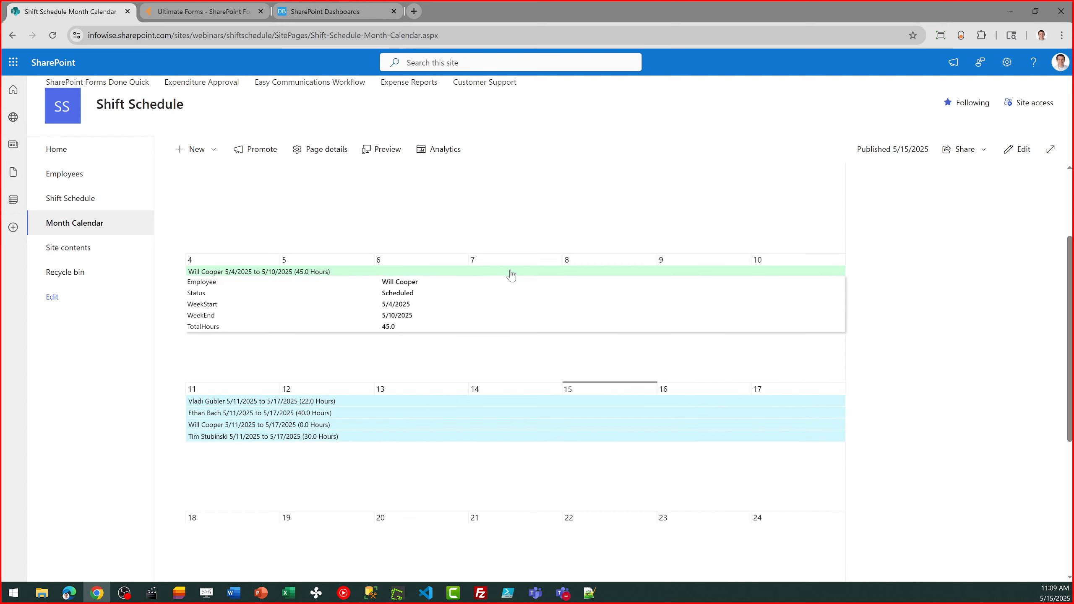
Open the green schedule entry for the May 4 - May 10 week, review its daily shifts and close it
left_click(232, 273)
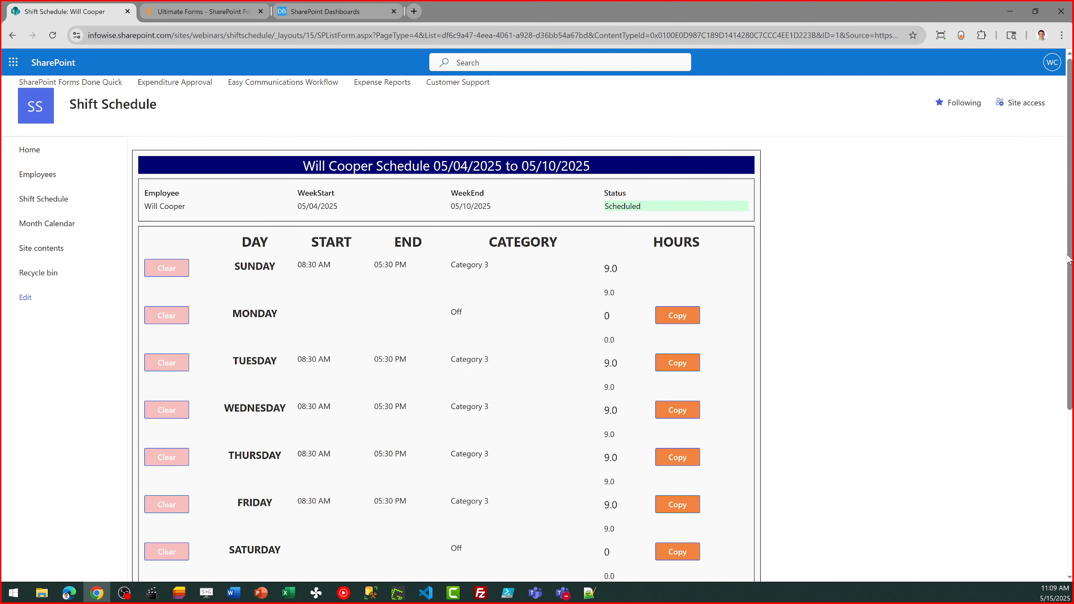
scroll(1072, 255, "down", 1)
scroll(1072, 255, "down", 5)
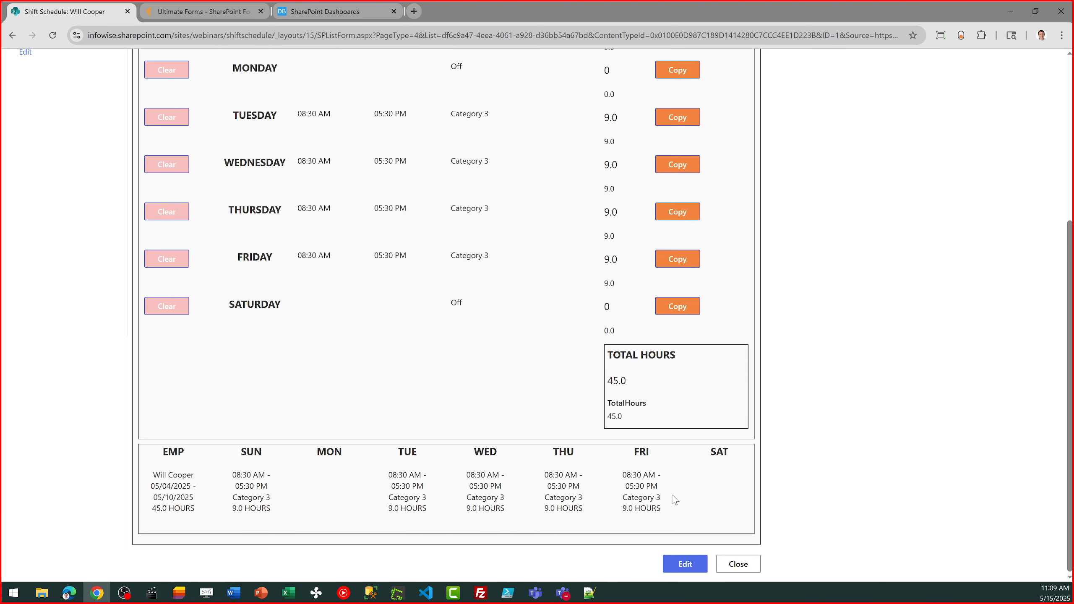
left_click(738, 563)
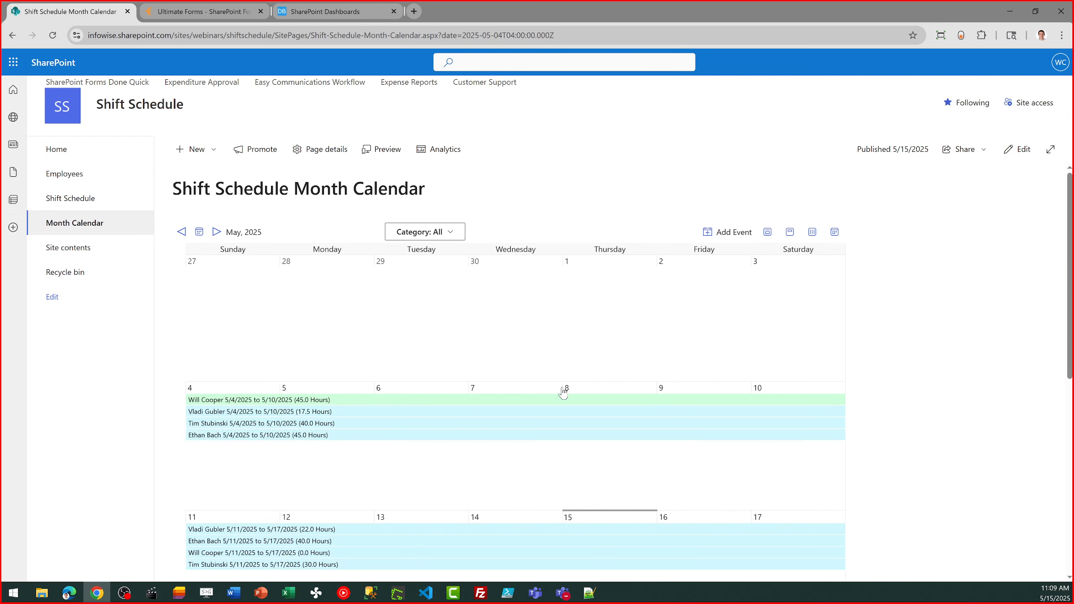
Filter the month calendar by the Draft category, switch it to Scheduled, and restore it to All
mouse_move(503, 437)
left_click(457, 236)
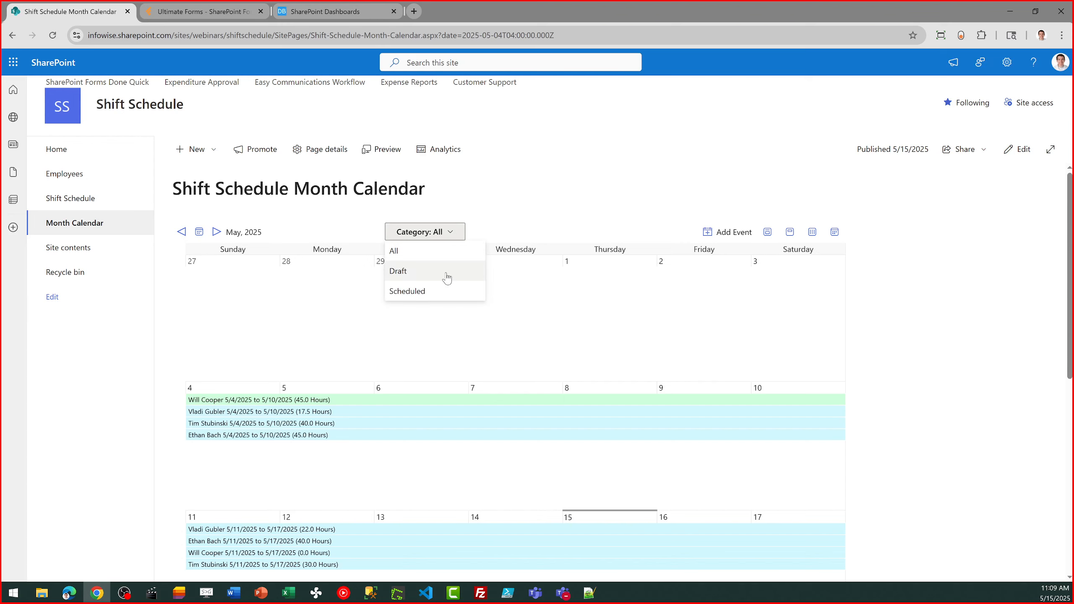
left_click(447, 279)
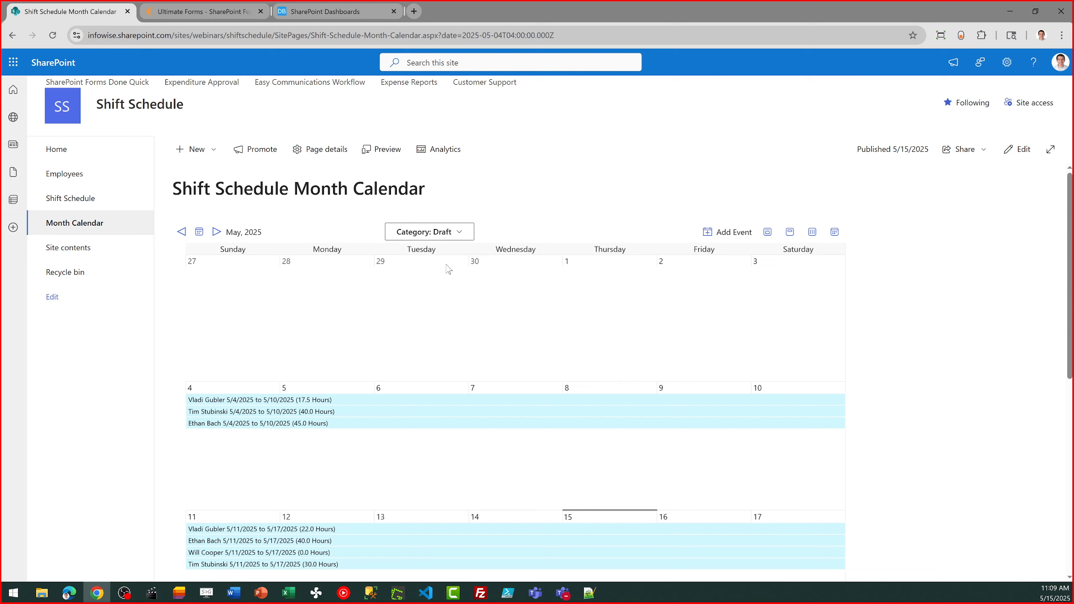
left_click(455, 231)
left_click(452, 298)
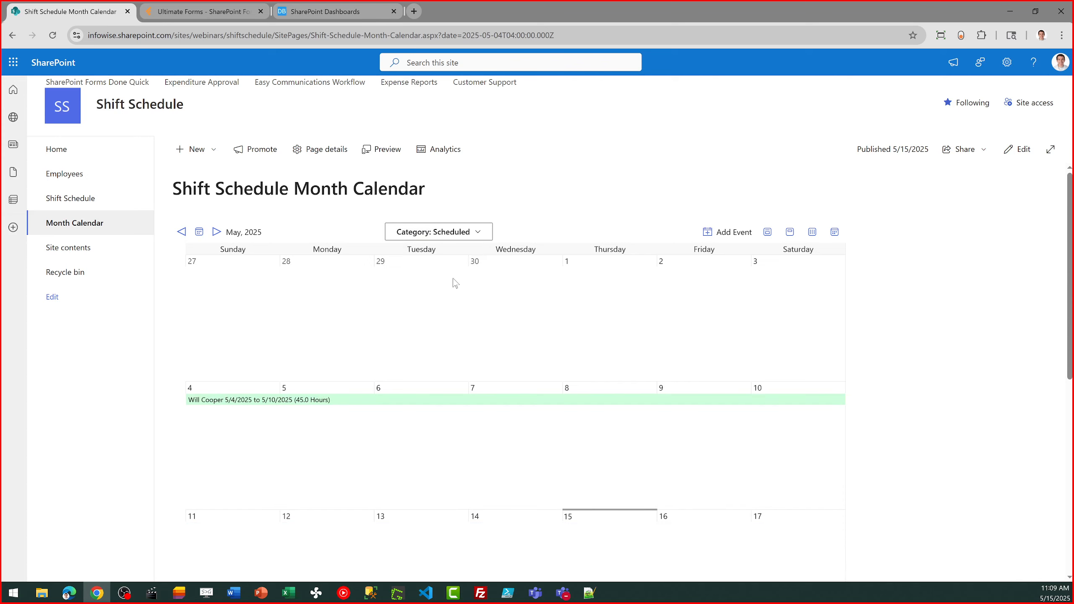
left_click(455, 233)
left_click(438, 251)
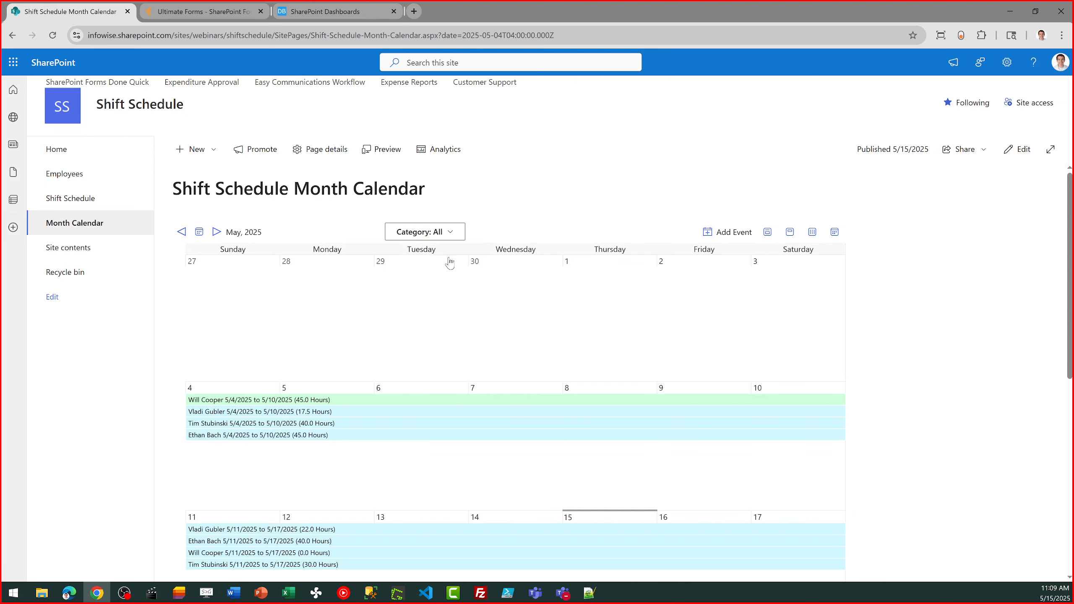
View the Schedule by Employee page filtered by the last two listed employees and clear both selections
left_click(54, 150)
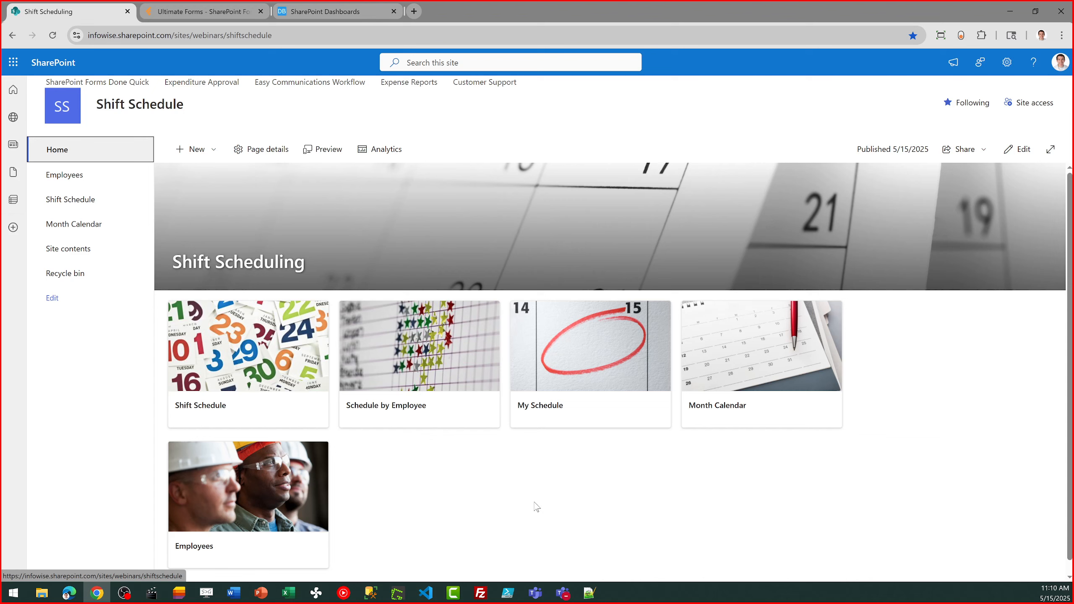
left_click(405, 364)
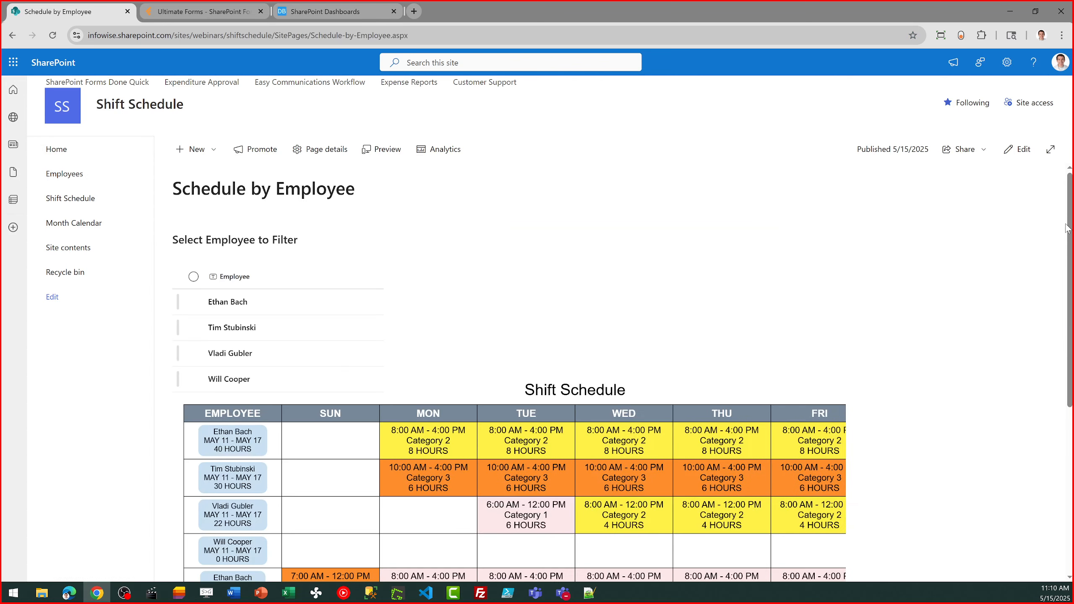
mouse_move(1066, 224)
left_mouse_down()
mouse_move(1067, 344)
mouse_move(1066, 224)
left_mouse_up()
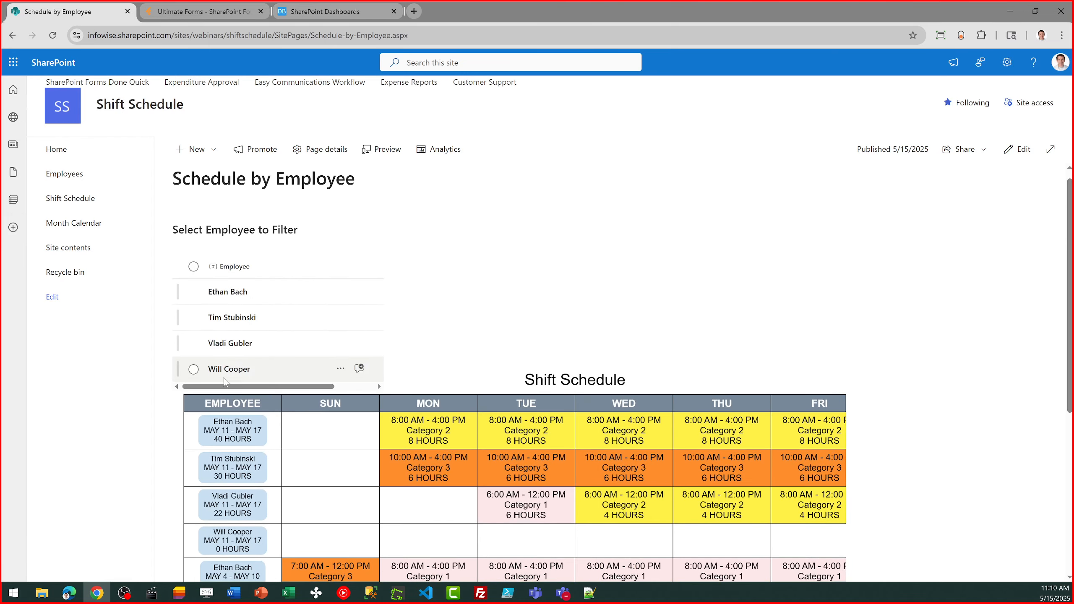
left_click(193, 369)
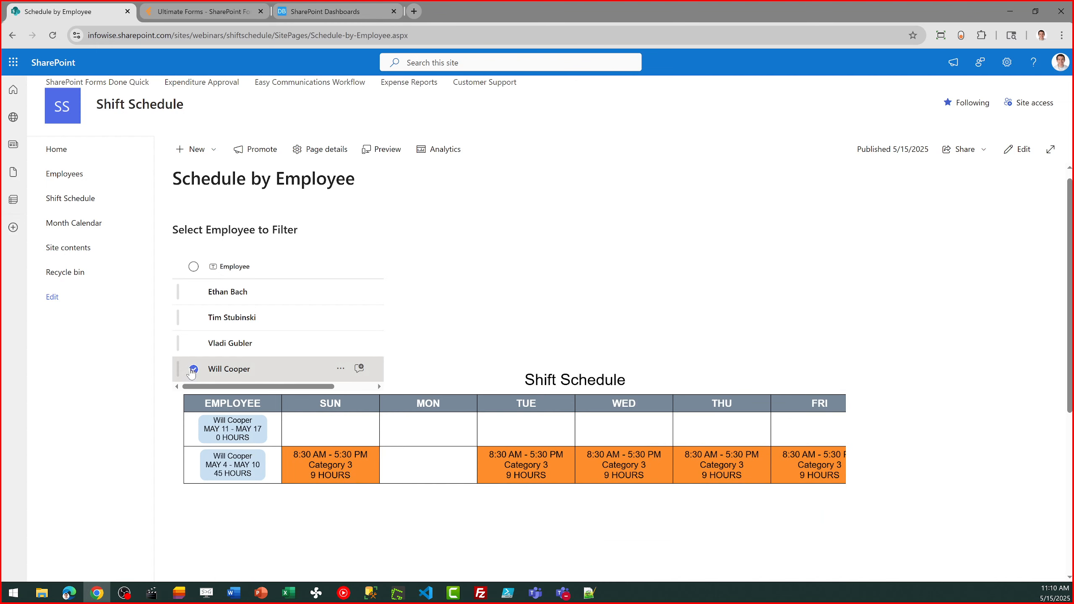
left_click(194, 344)
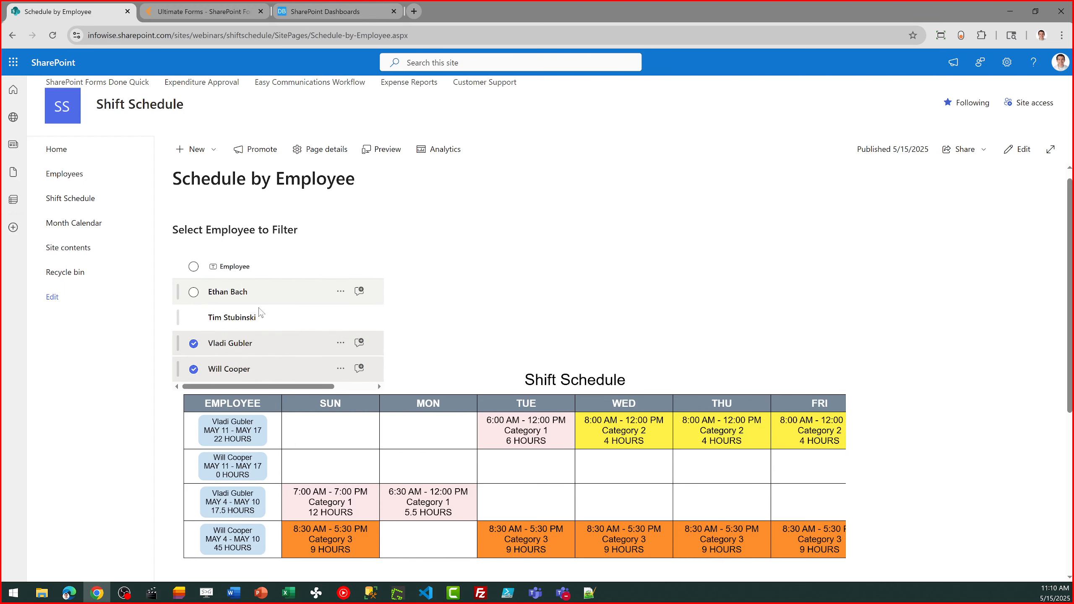
left_click(193, 369)
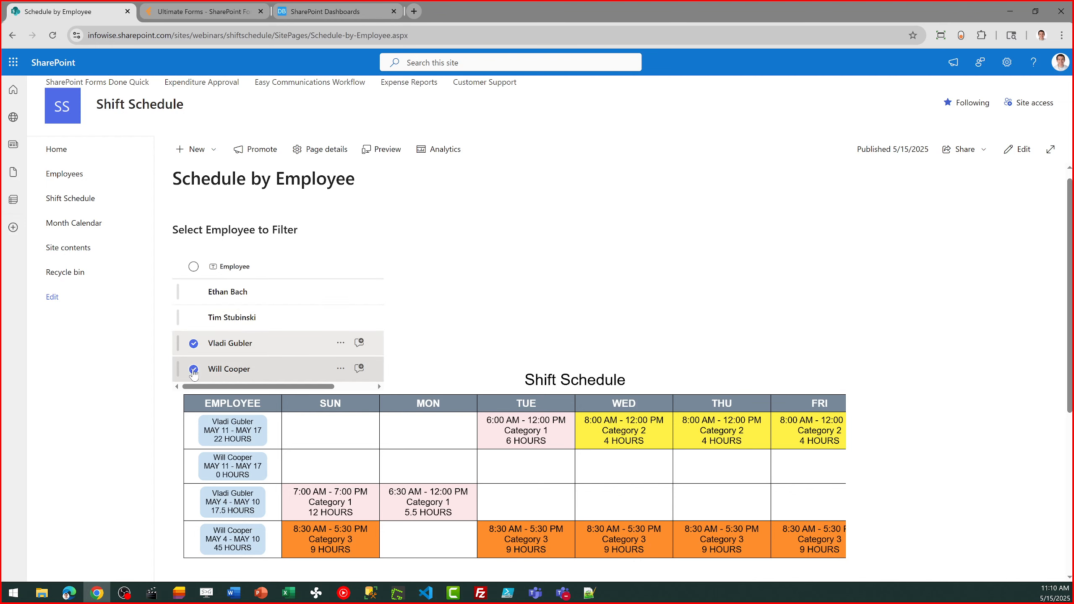
left_click(195, 344)
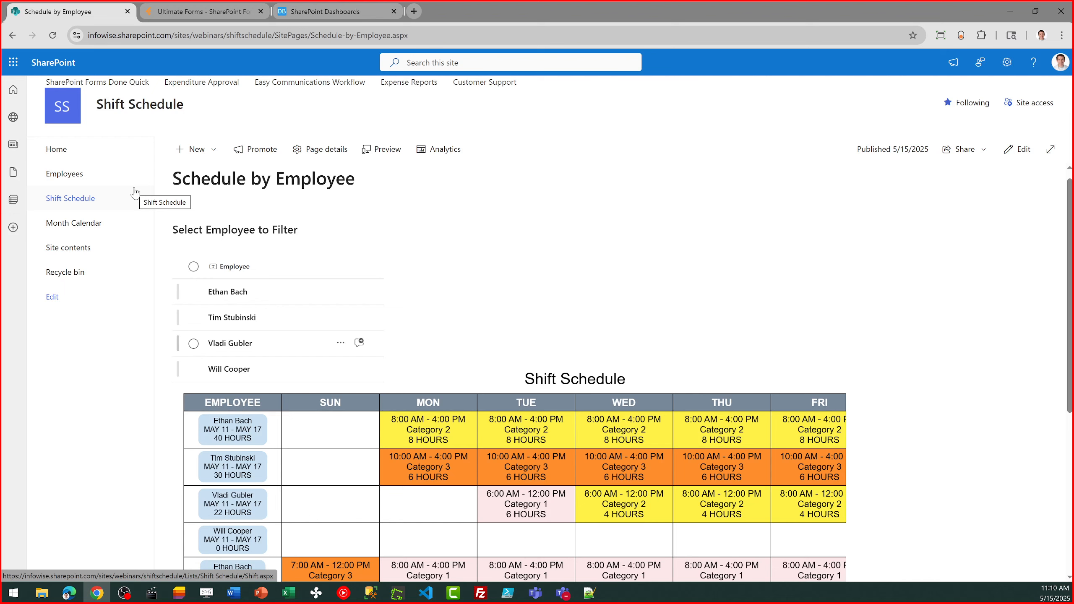
Return to the site home page and open the Shift Schedule list in the Print This Week view
left_click(50, 150)
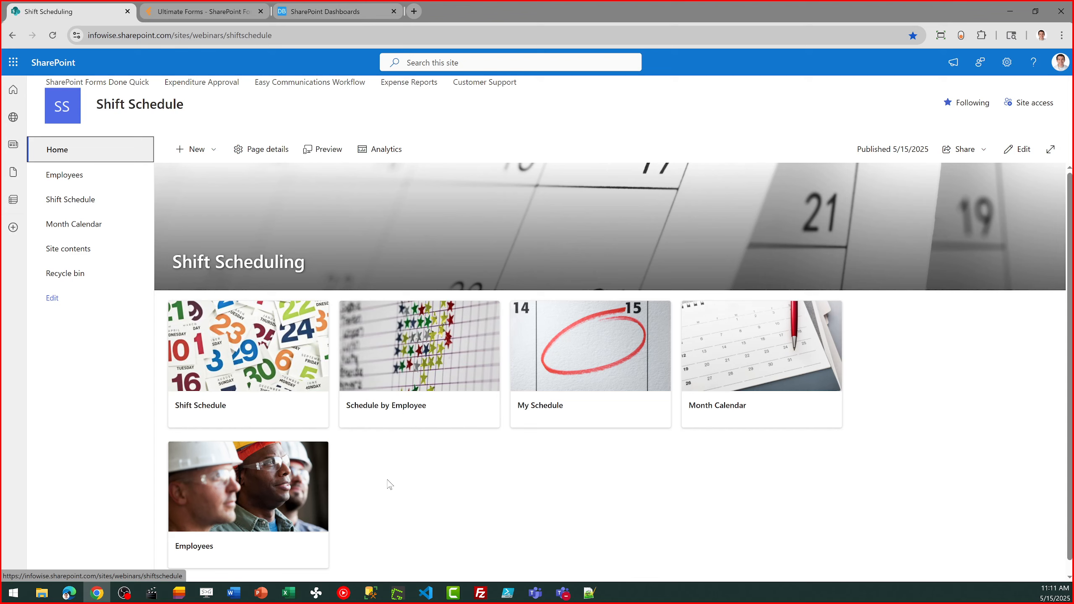
left_click(261, 399)
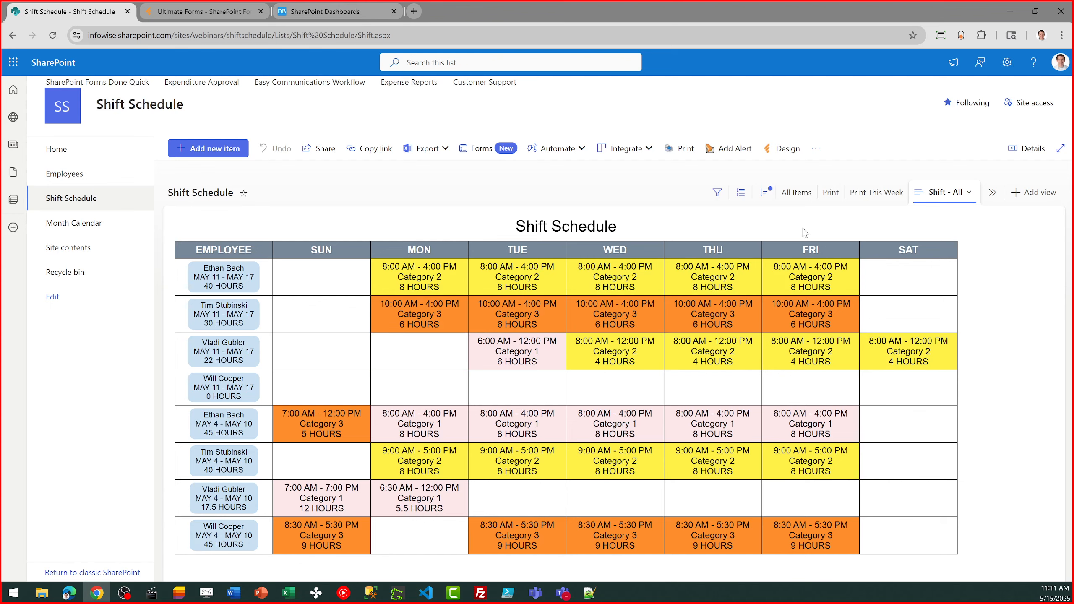
left_click(863, 194)
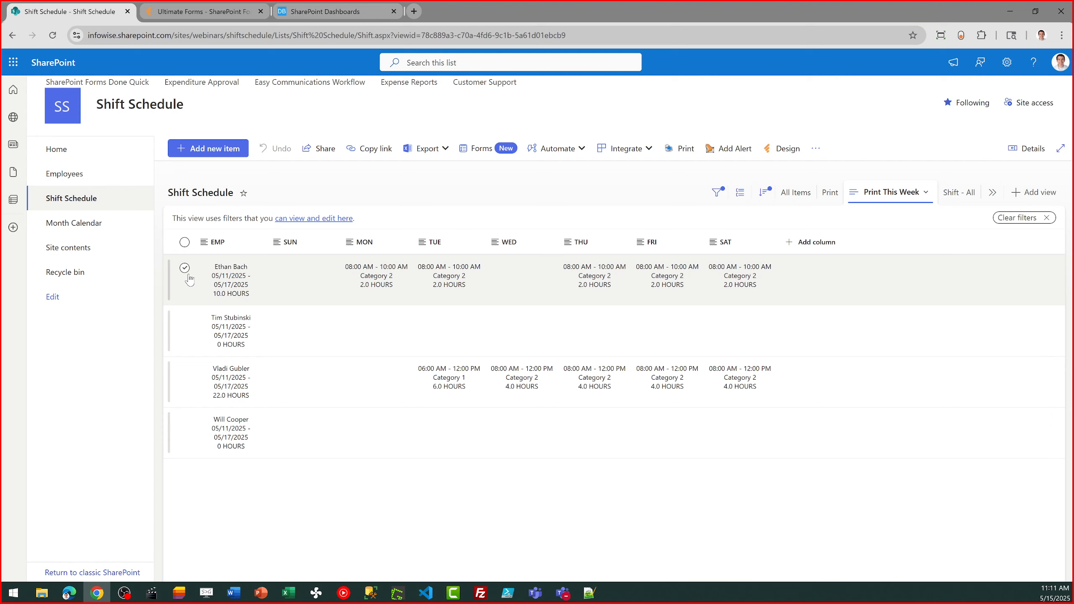
Start sending the printed shift schedule by e-mail, enter a recipient's e-mail address, and close the print dialog without sending
left_click(689, 155)
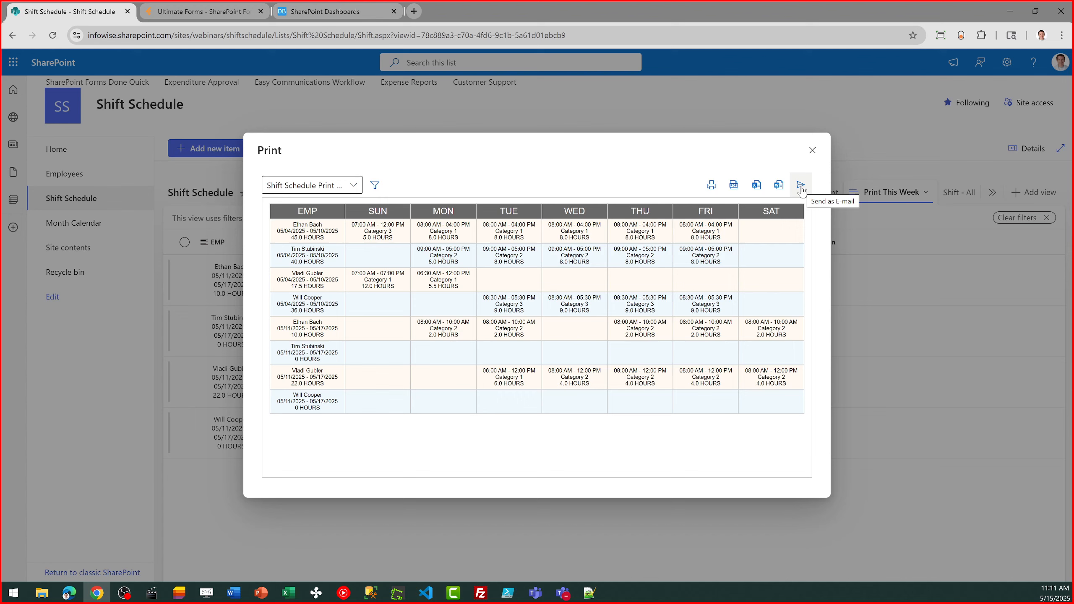
left_click(801, 186)
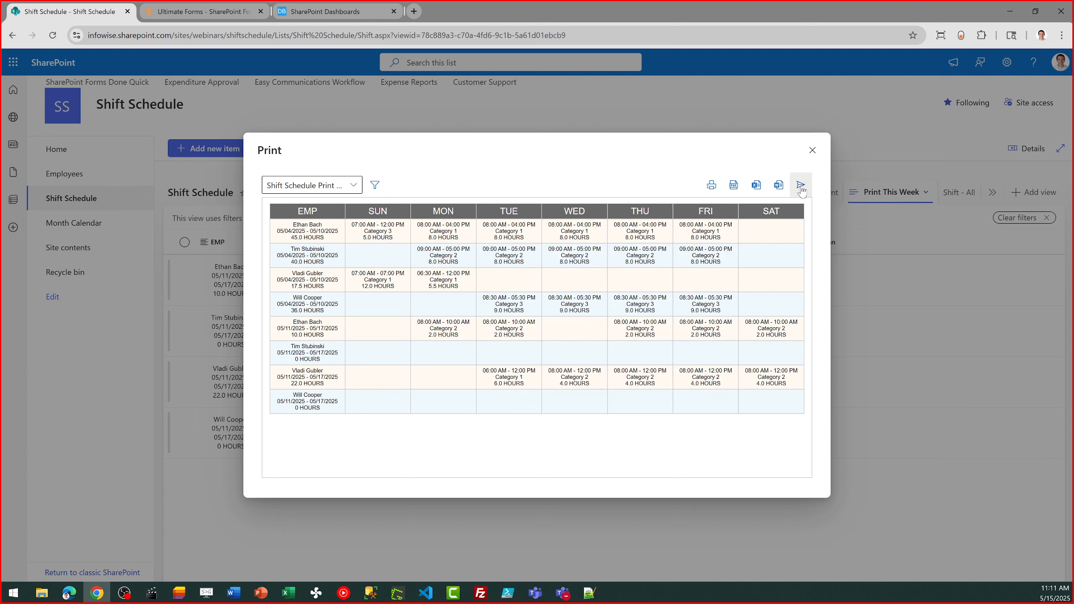
left_click(358, 216)
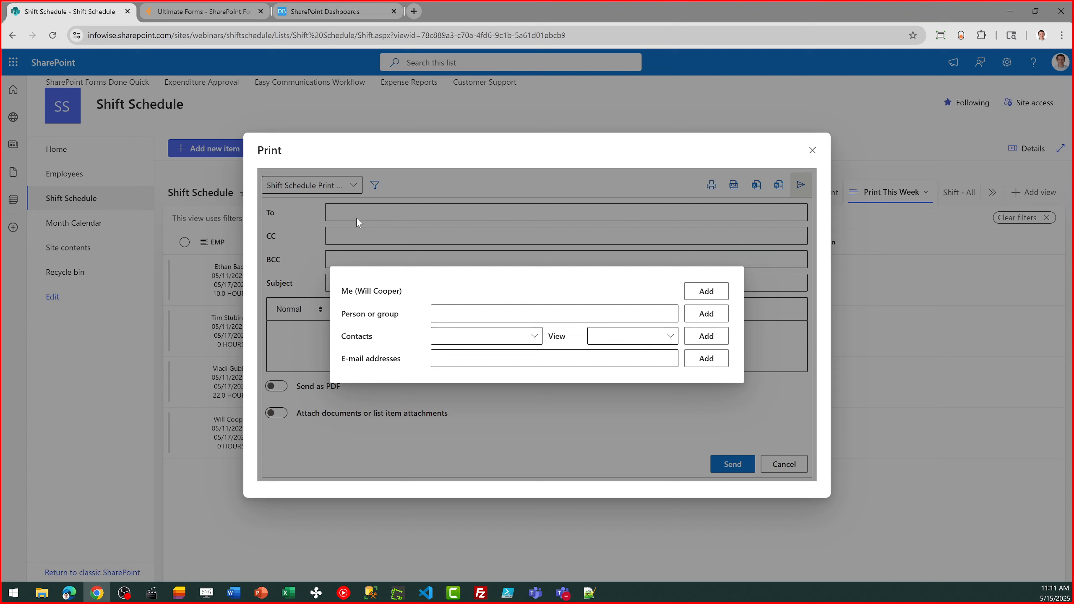
left_click(474, 355)
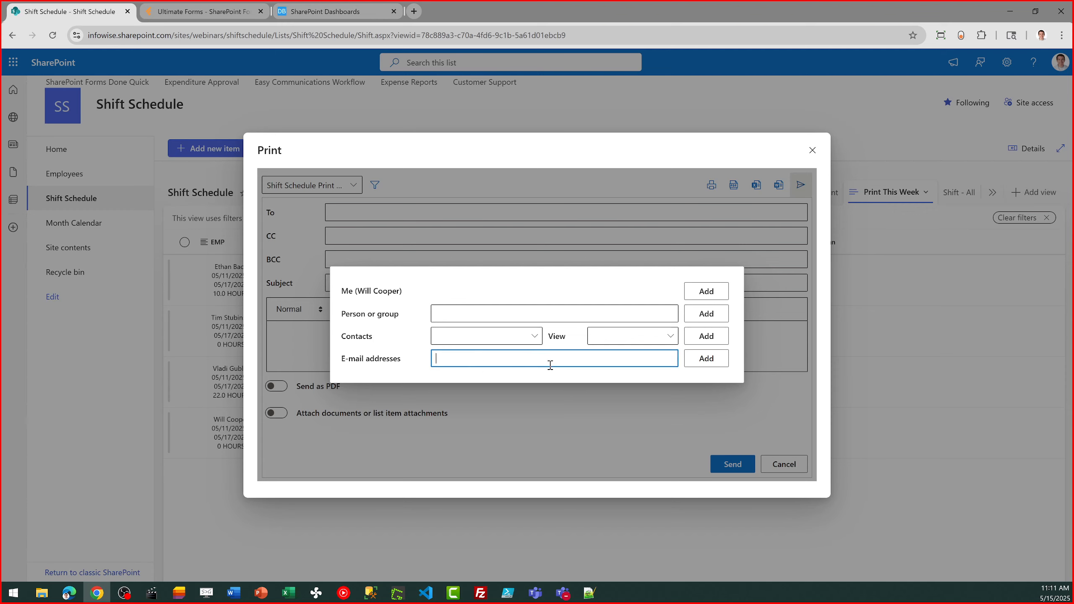
type("someone@gmail.com")
left_click(764, 418)
left_click(812, 150)
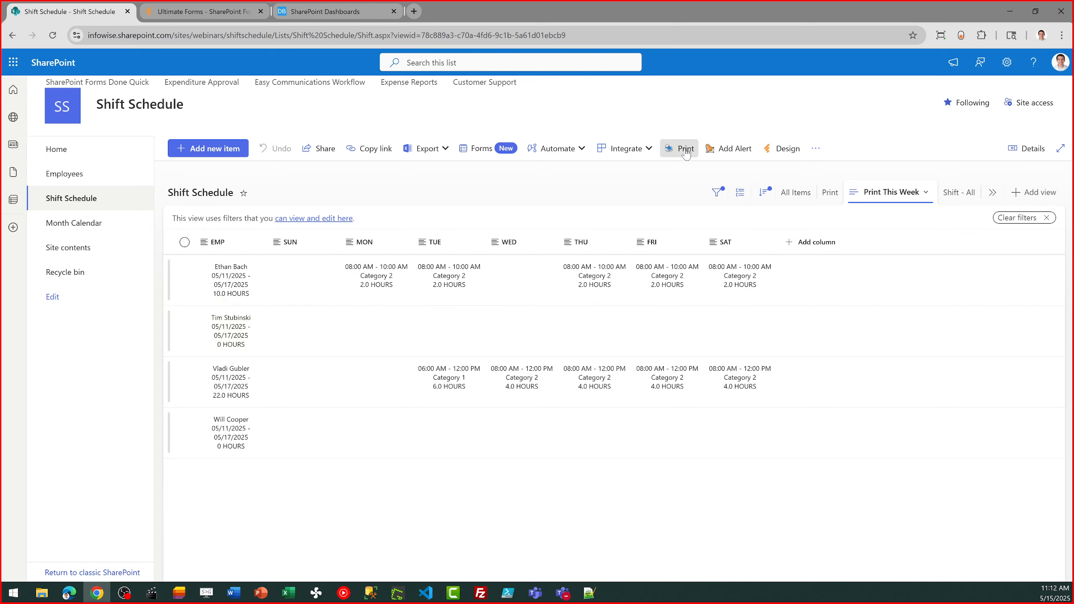
Export the Shift Schedule print report as a PDF and return the list to the Shift - All view
left_click(686, 149)
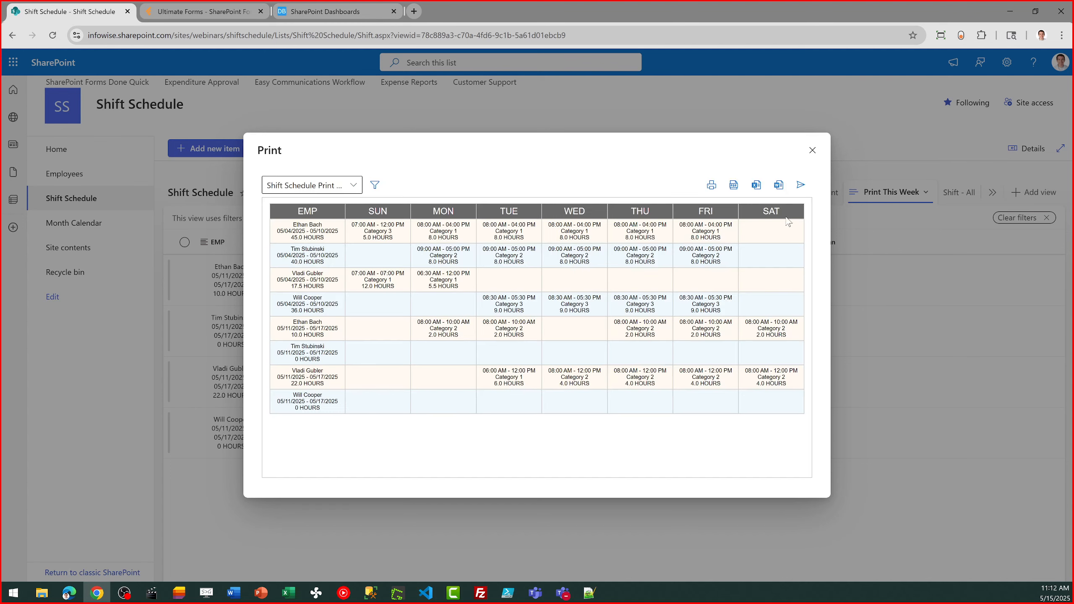
left_click(738, 191)
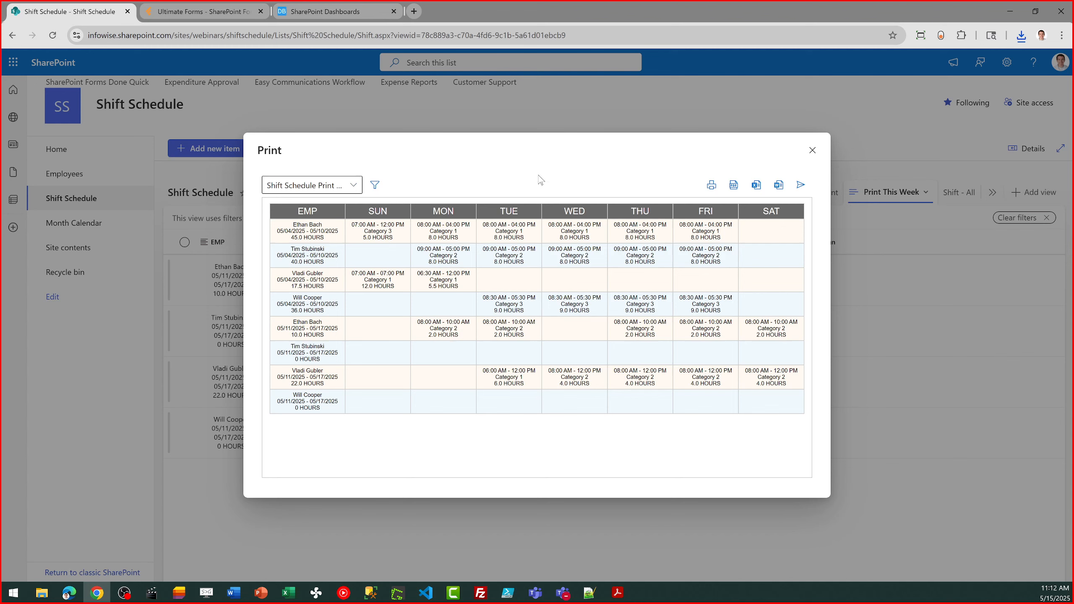
left_click(810, 149)
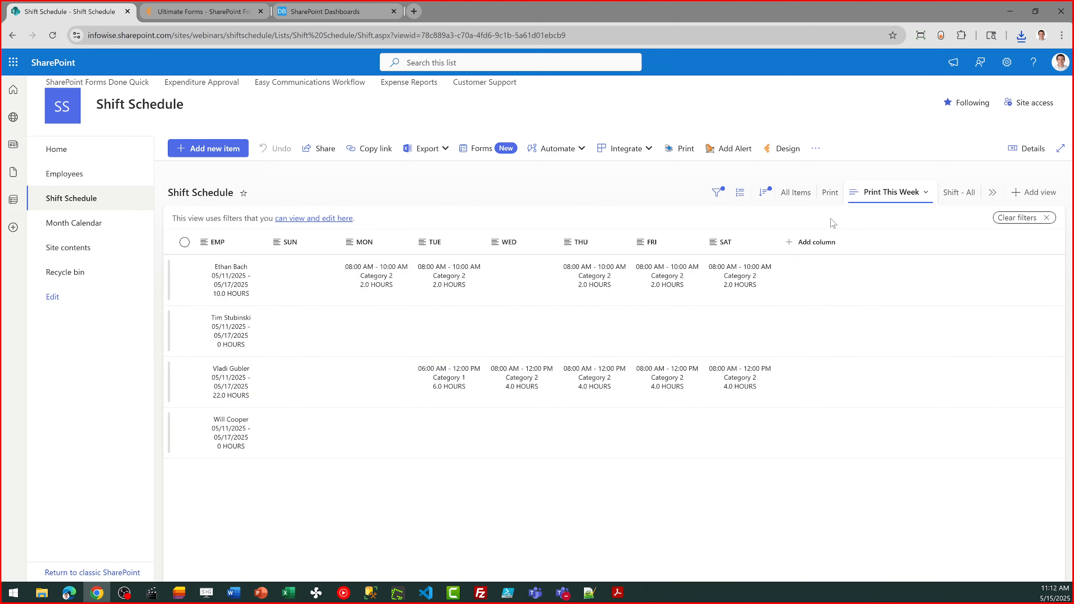
left_click(944, 198)
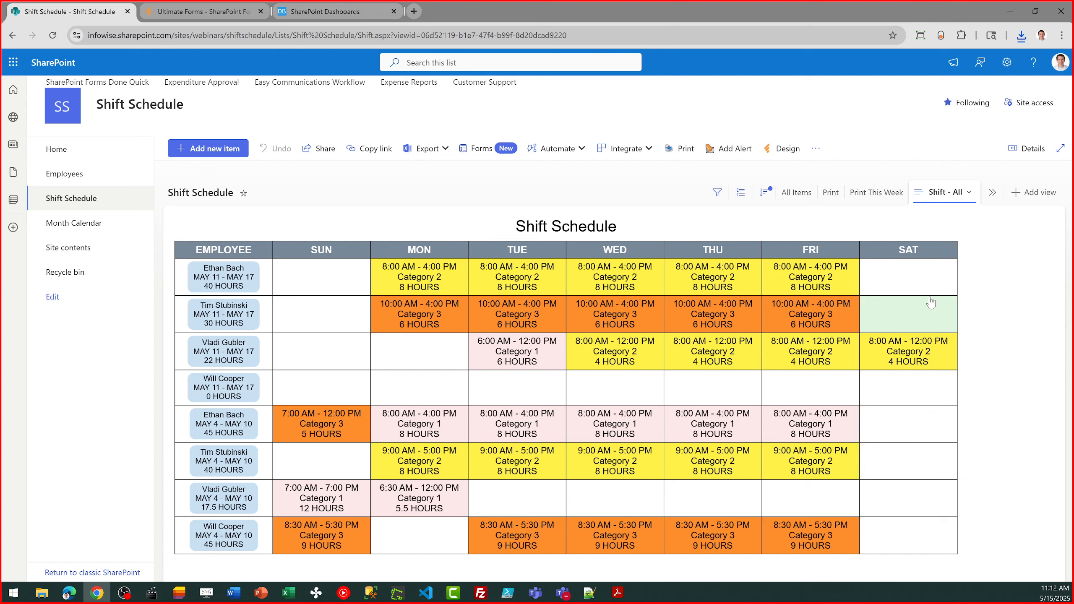
Open the list's design settings in Ultimate Forms and review the Send Weekly Schedule action's timer and e-mail settings
left_click(783, 148)
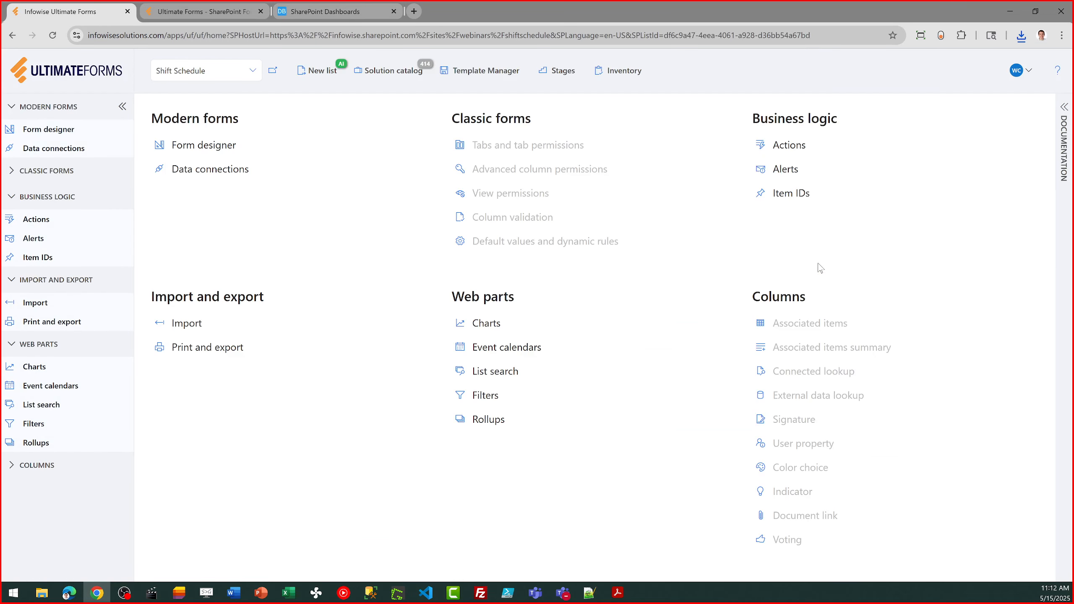
left_click(791, 145)
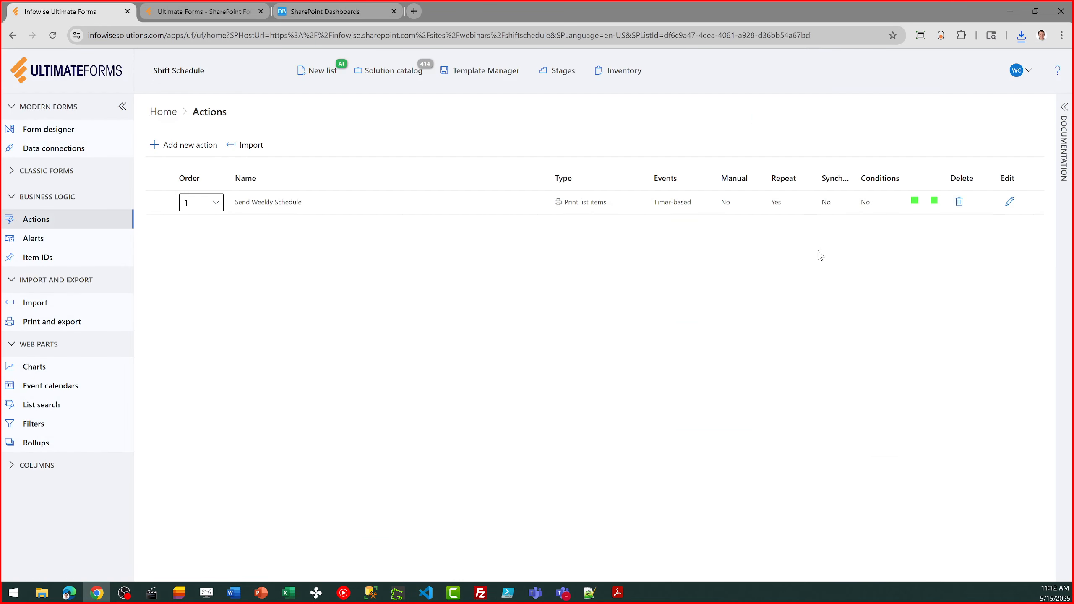
left_click(1010, 202)
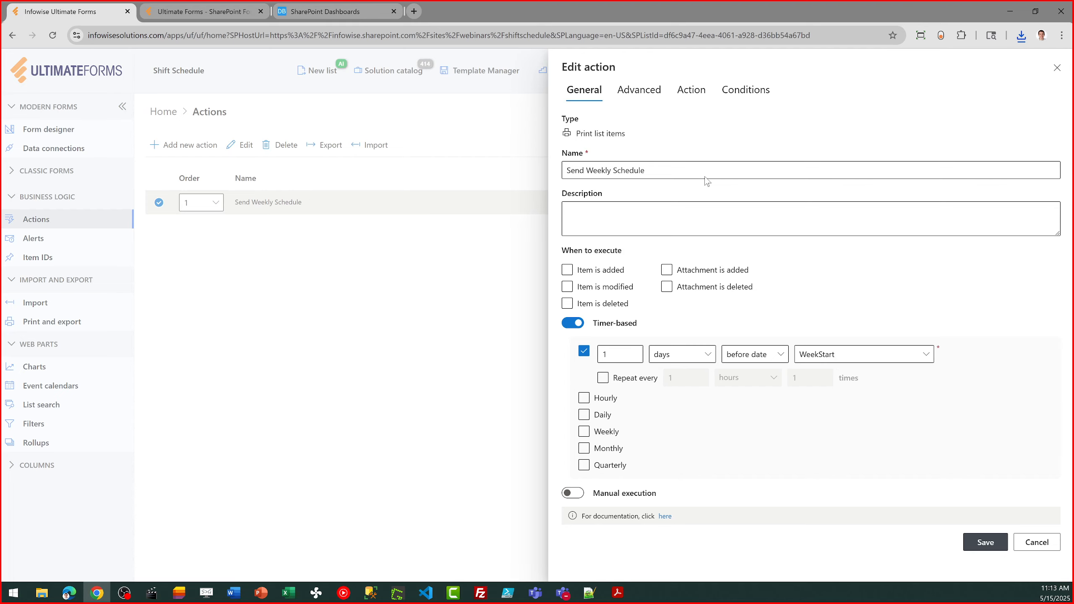
left_click(686, 98)
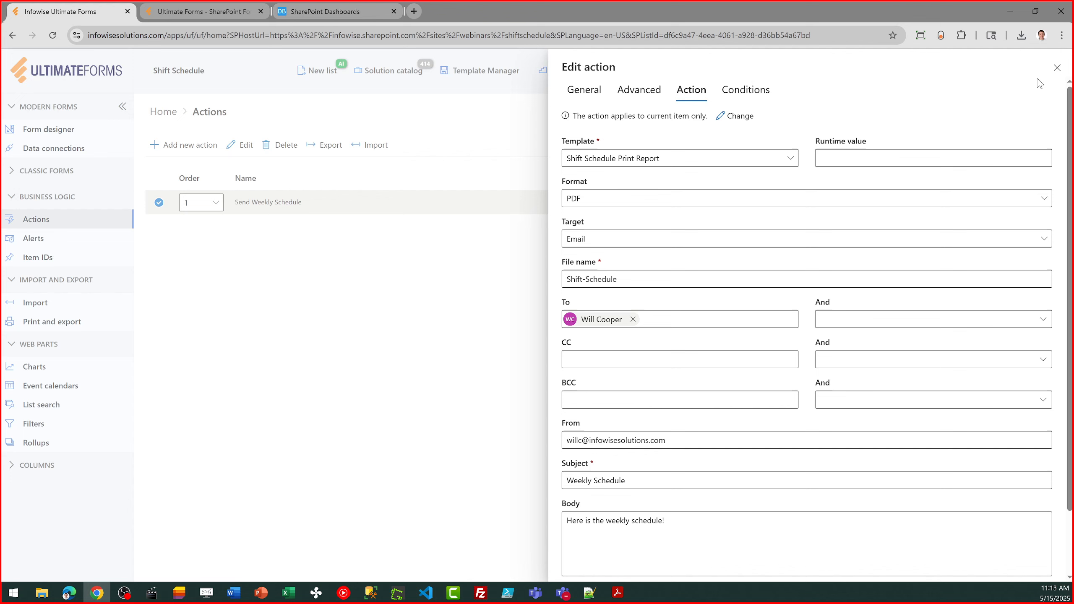
left_click(1058, 68)
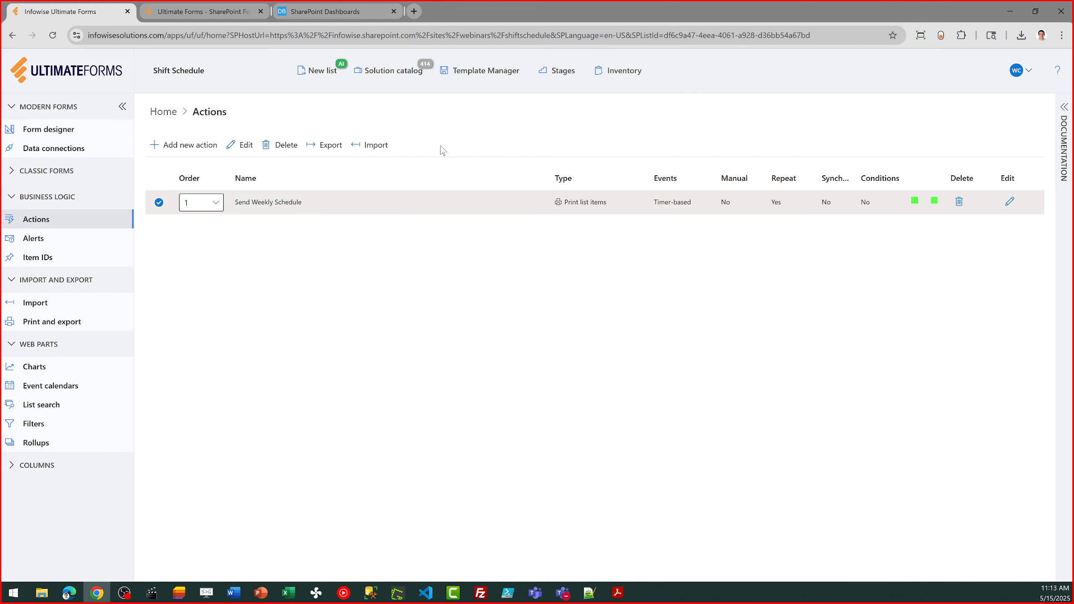
Go back to the Shift Schedule list from Ultimate Forms and close the Ultimate Forms browser tab
left_click(170, 115)
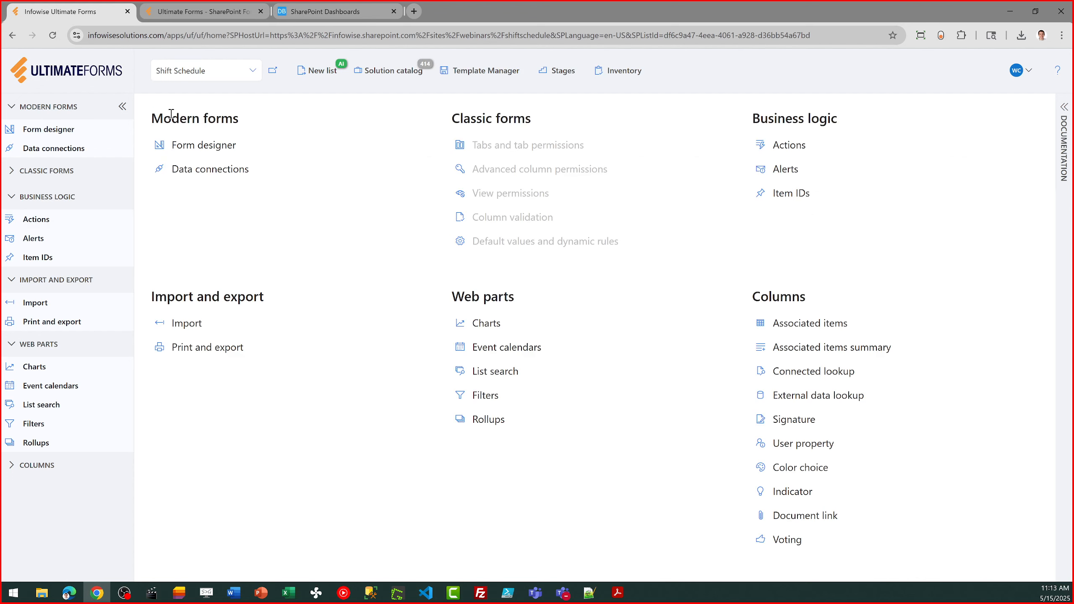
left_click(273, 73)
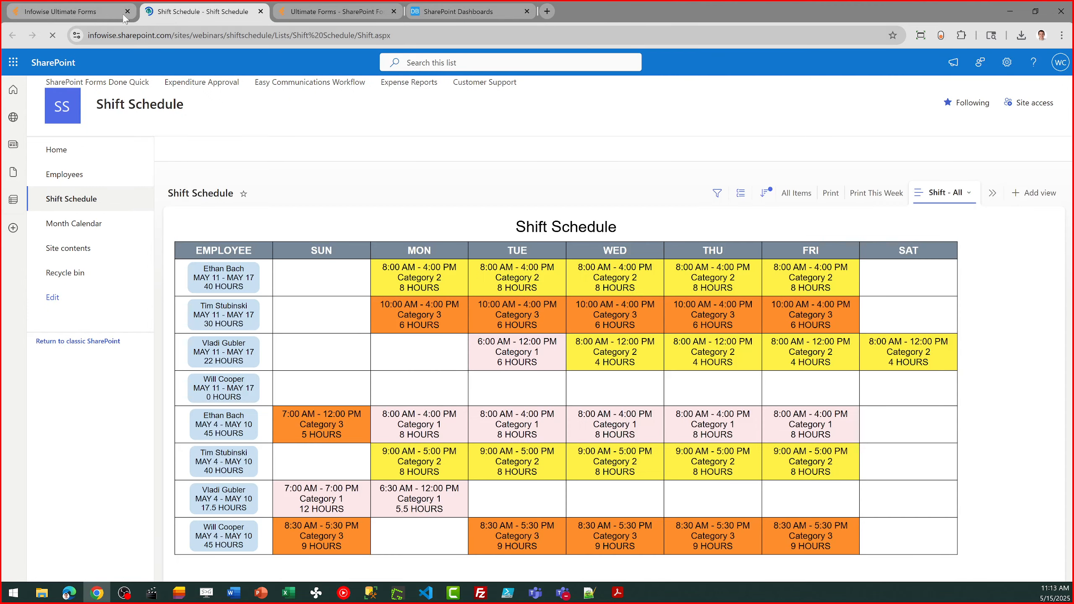
left_click(127, 11)
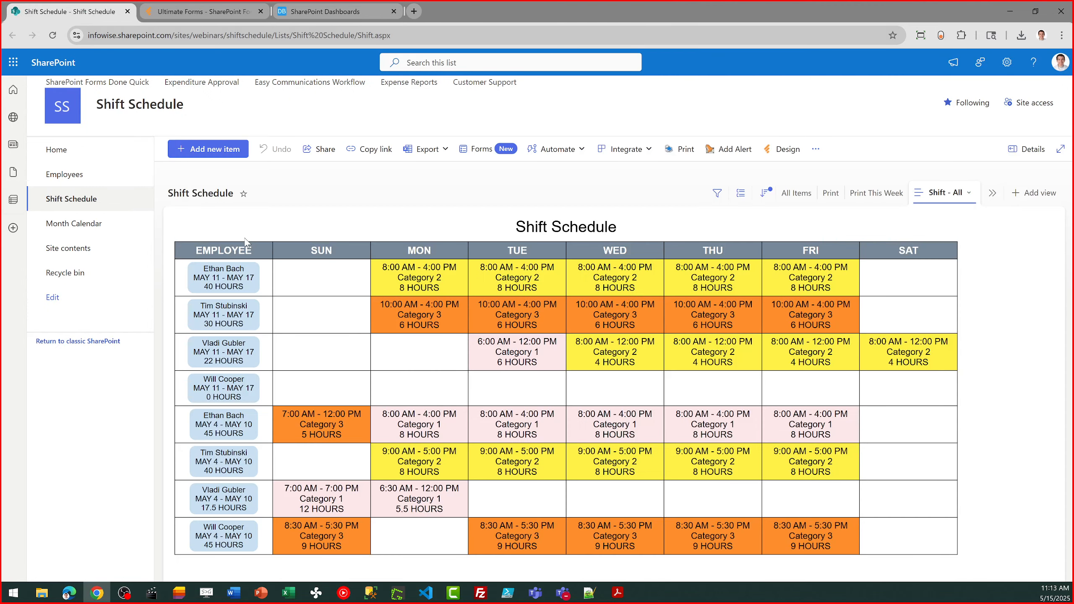
Run the Make Weekly Schedule action for all employees in the Employees list with a week start of 5/18/2025
left_click(71, 151)
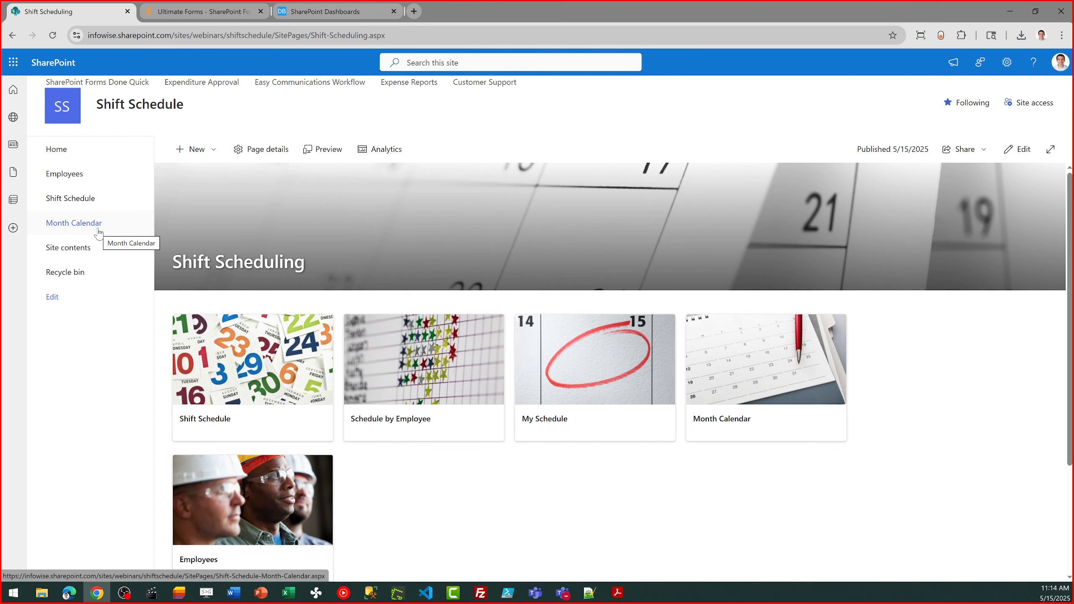
left_click(83, 174)
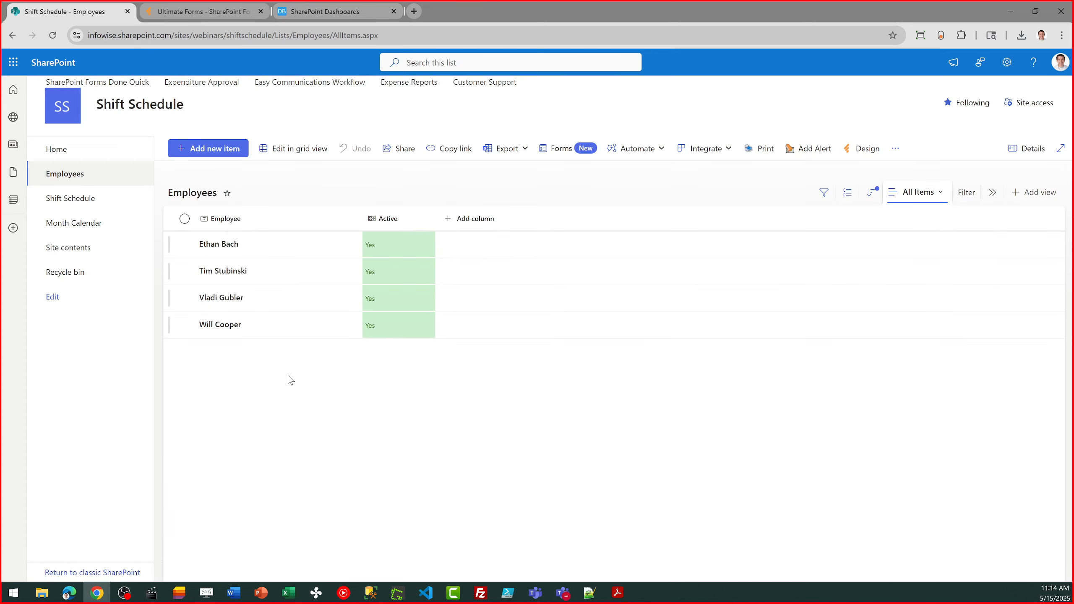
left_click(184, 224)
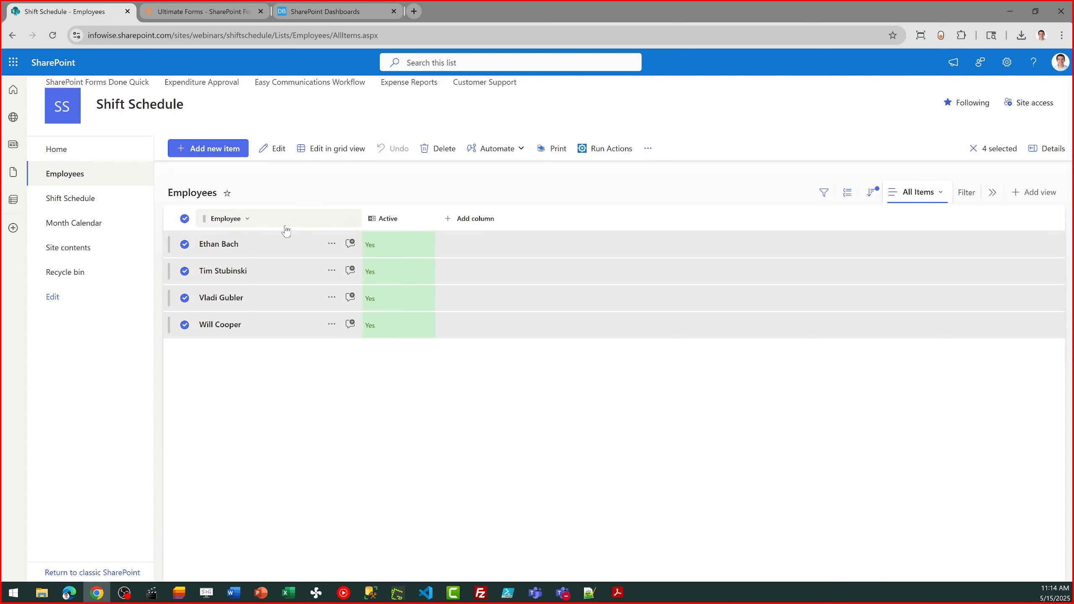
left_click(599, 149)
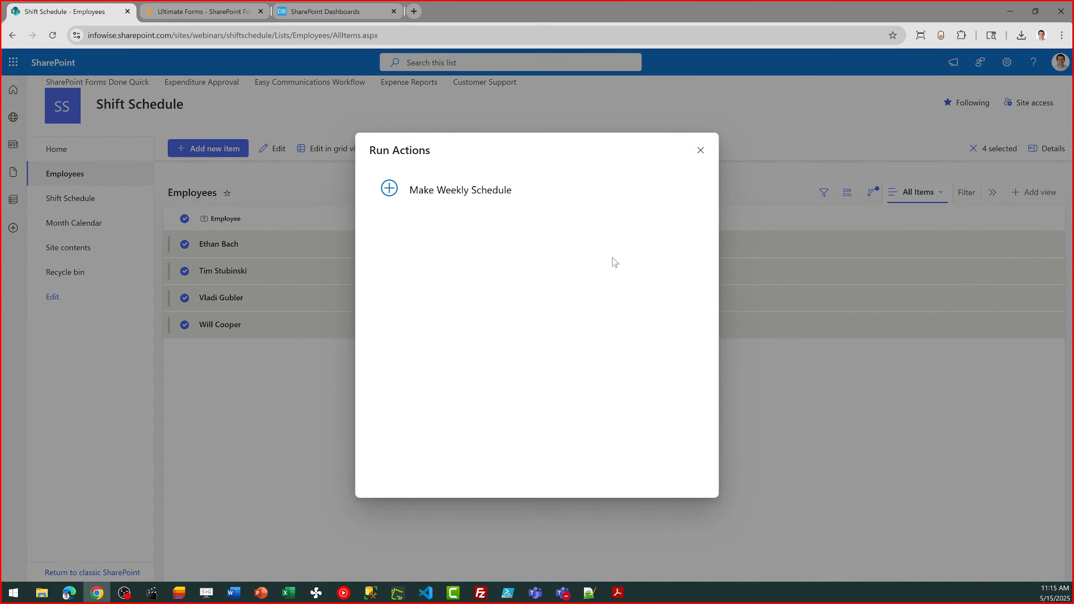
left_click(499, 207)
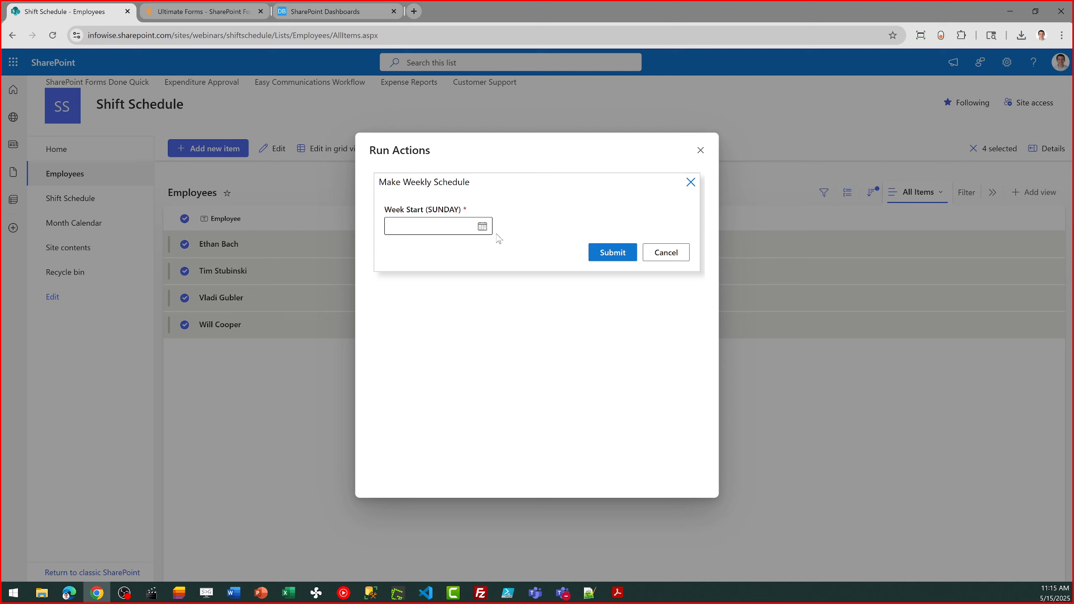
left_click(482, 226)
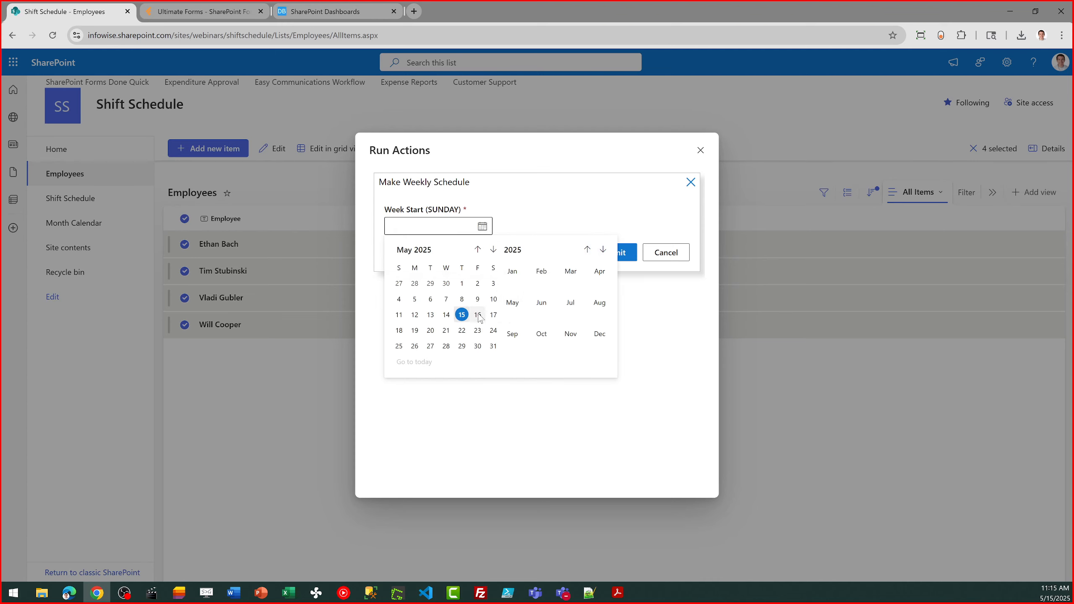
left_click(399, 330)
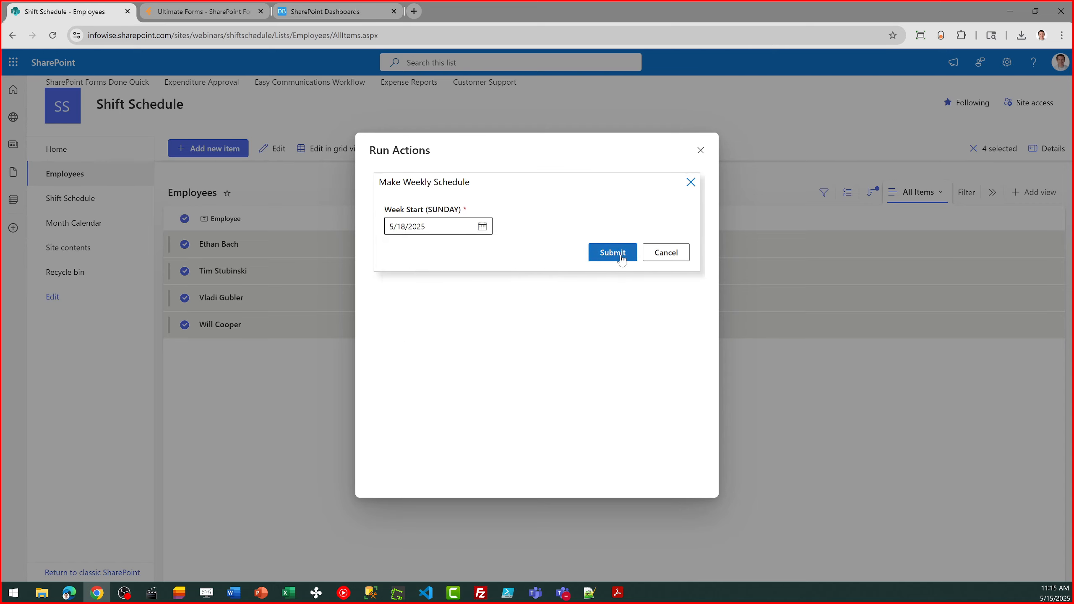
left_click(596, 262)
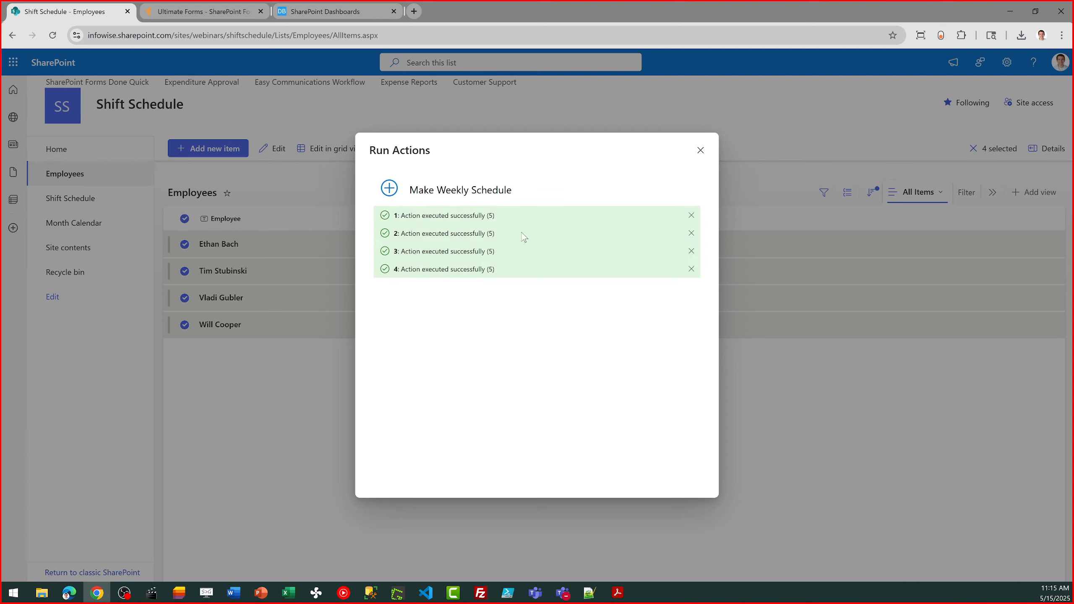
left_click(701, 151)
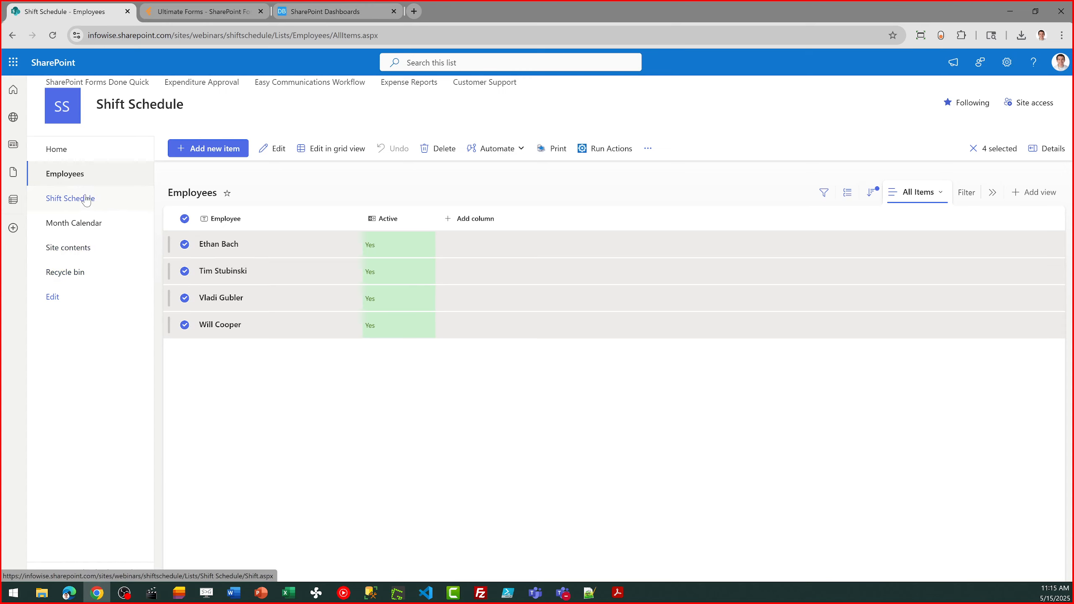
Open the Shift Schedule list's form in the Ultimate Forms form designer and show the settings of the Sunday start column
left_click(72, 199)
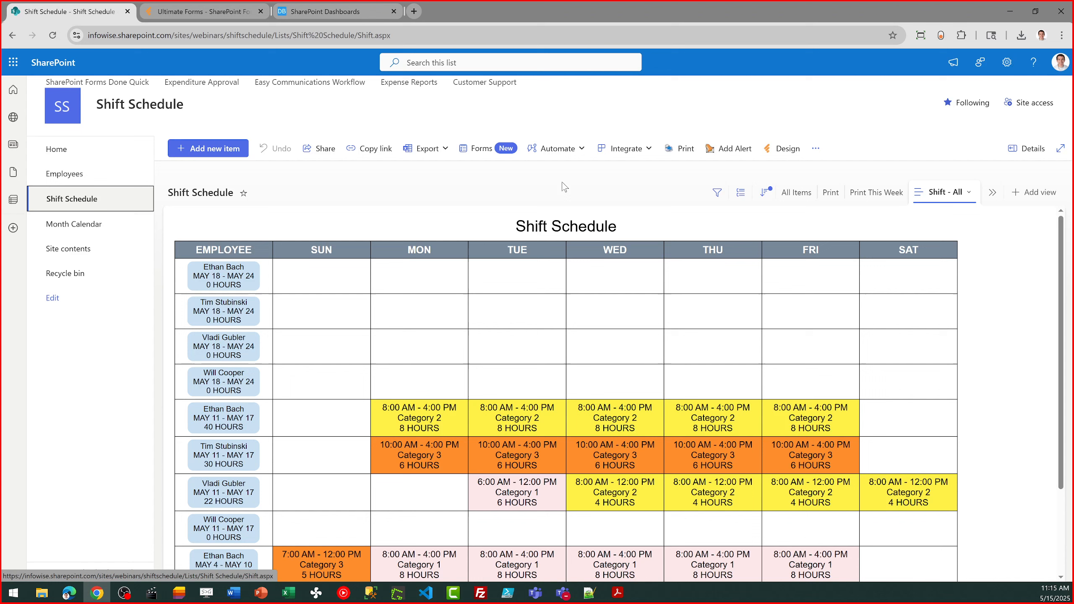
left_click(777, 152)
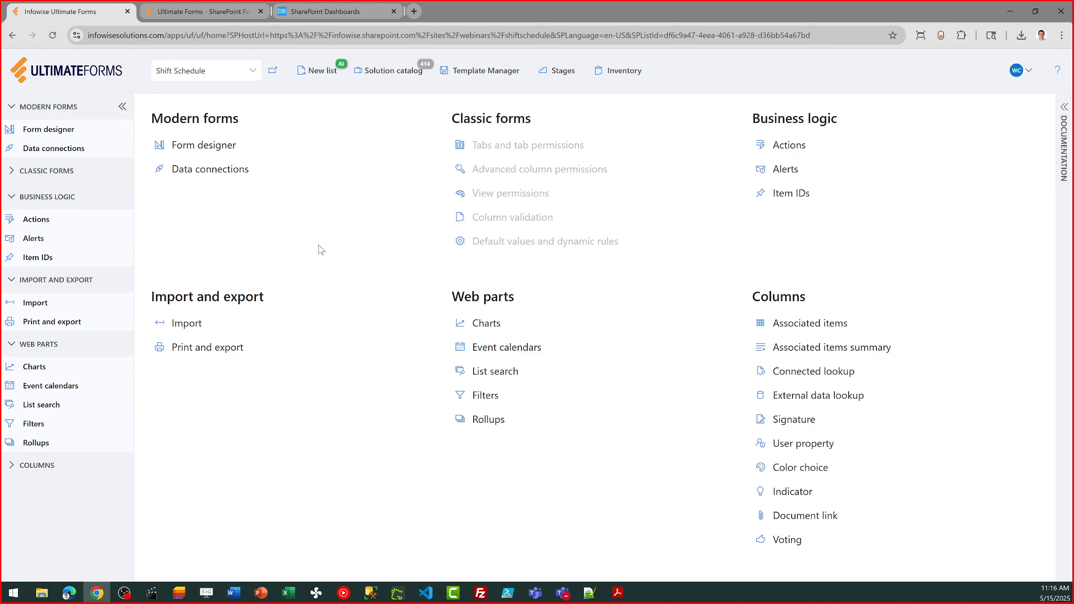
left_click(220, 145)
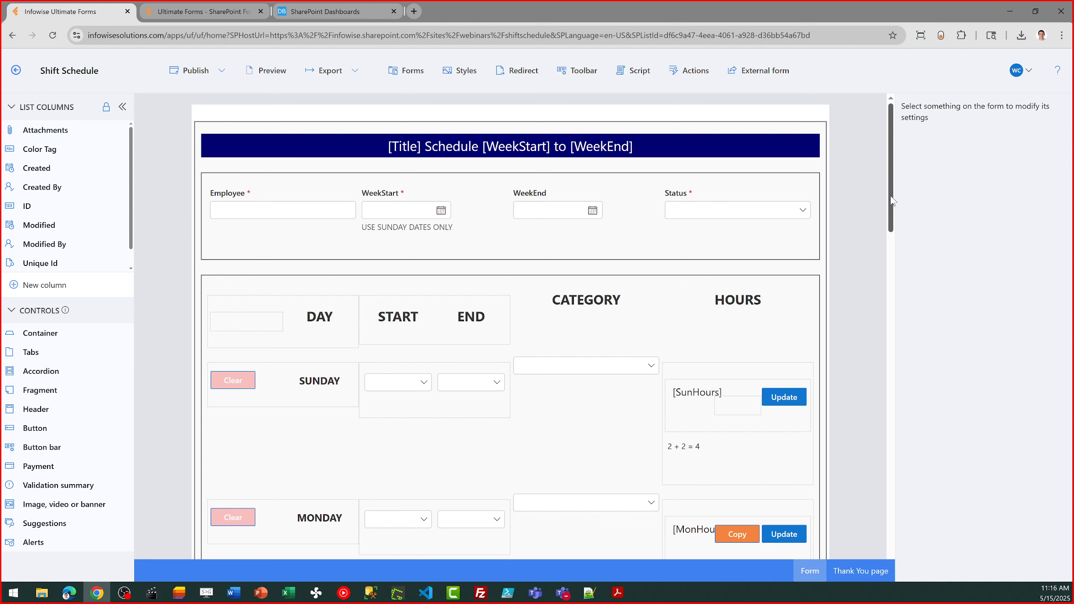
left_click_drag(890, 196, 891, 225)
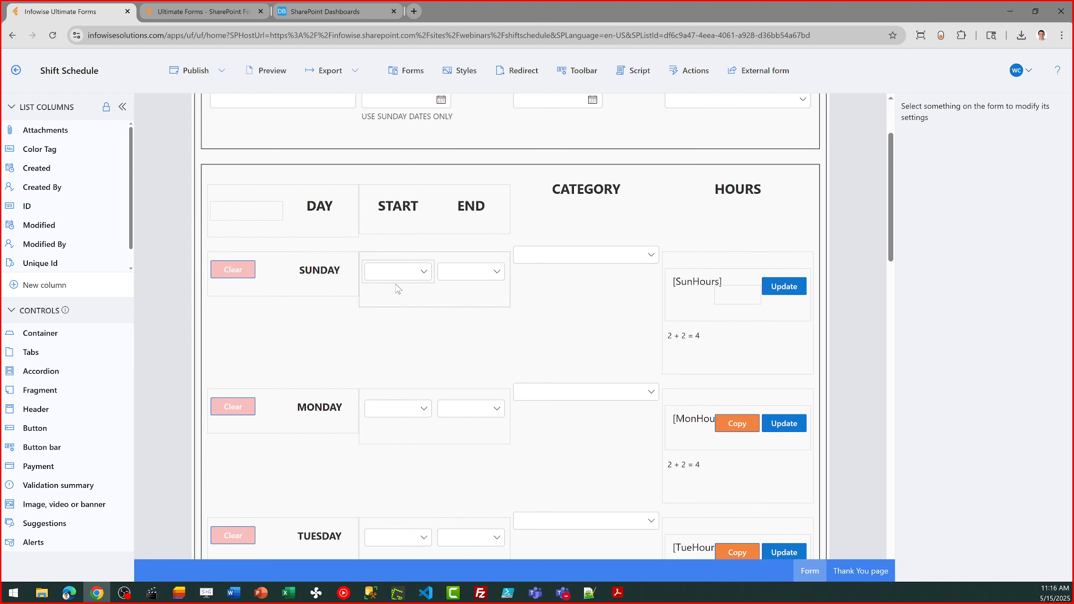
left_click(396, 274)
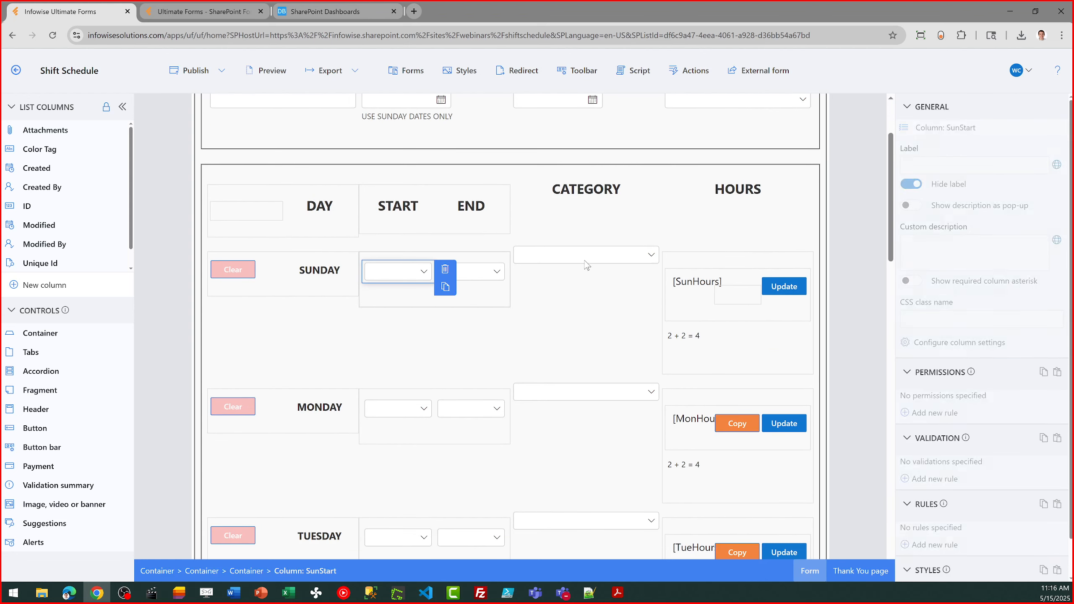
Set the background color of the form's outermost container to light blue in its Style 1 and save the style
left_click(822, 157)
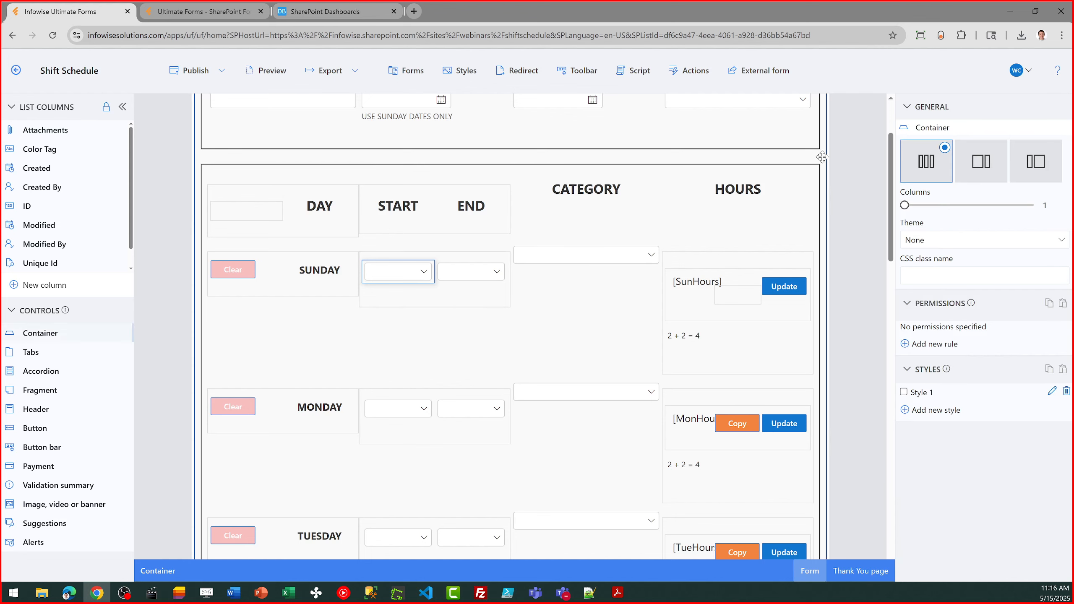
left_click(1052, 392)
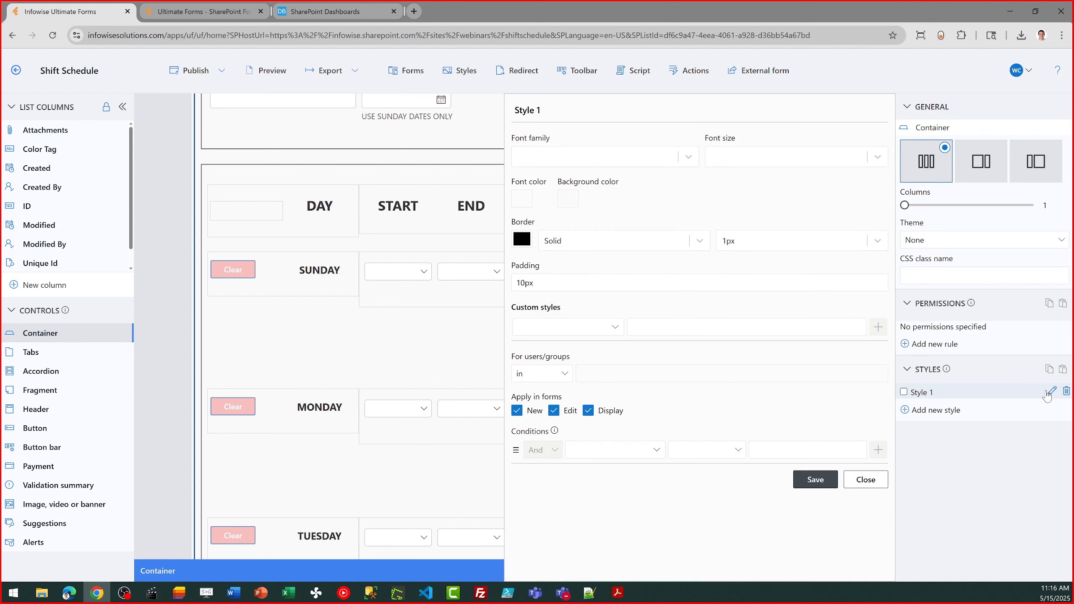
left_click(568, 199)
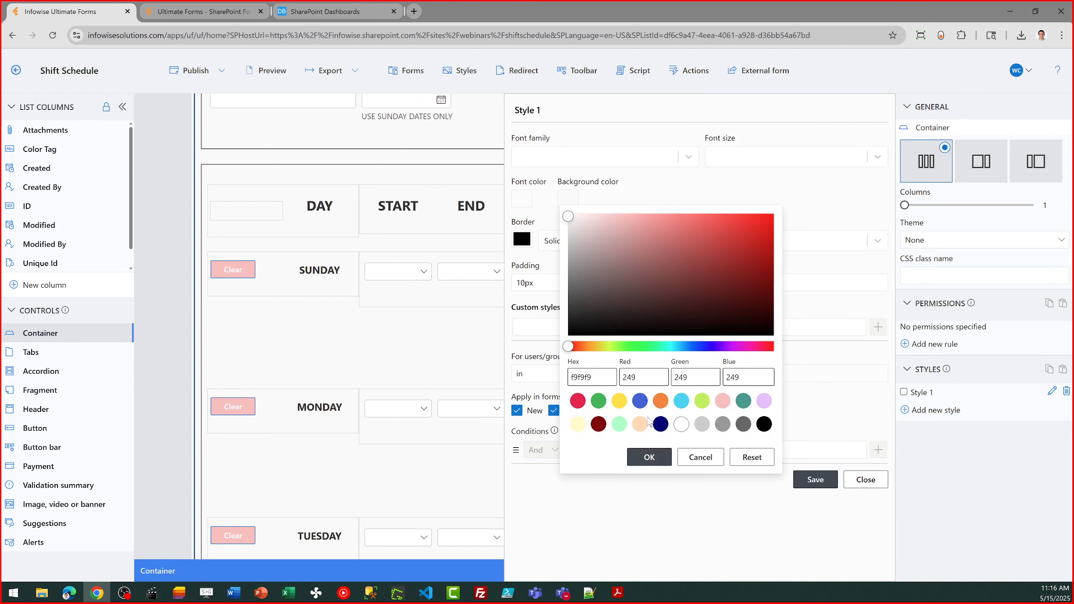
left_click(678, 346)
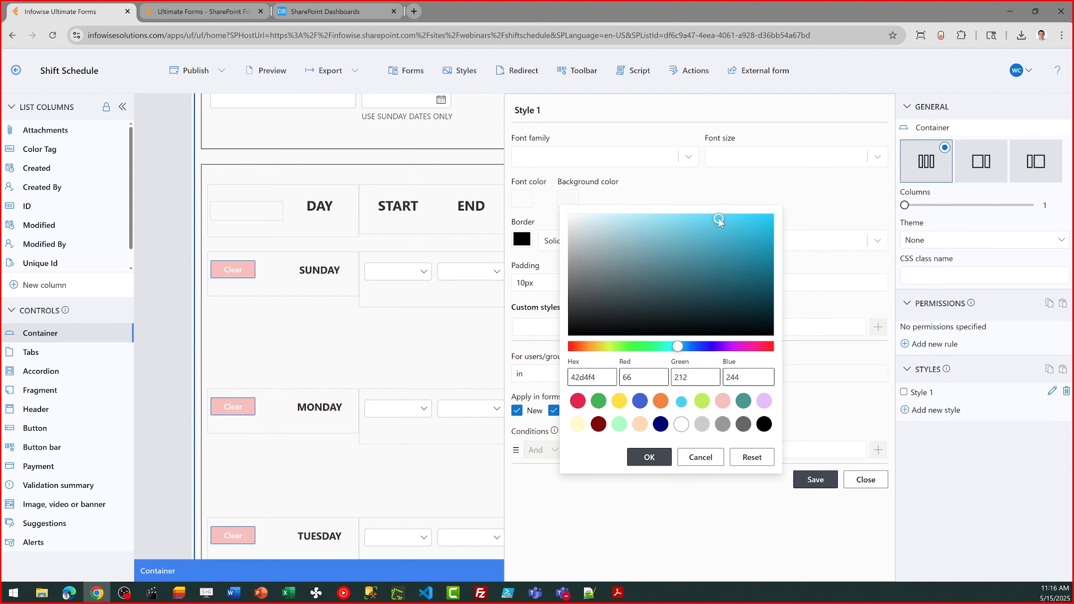
left_click(628, 217)
left_click(647, 460)
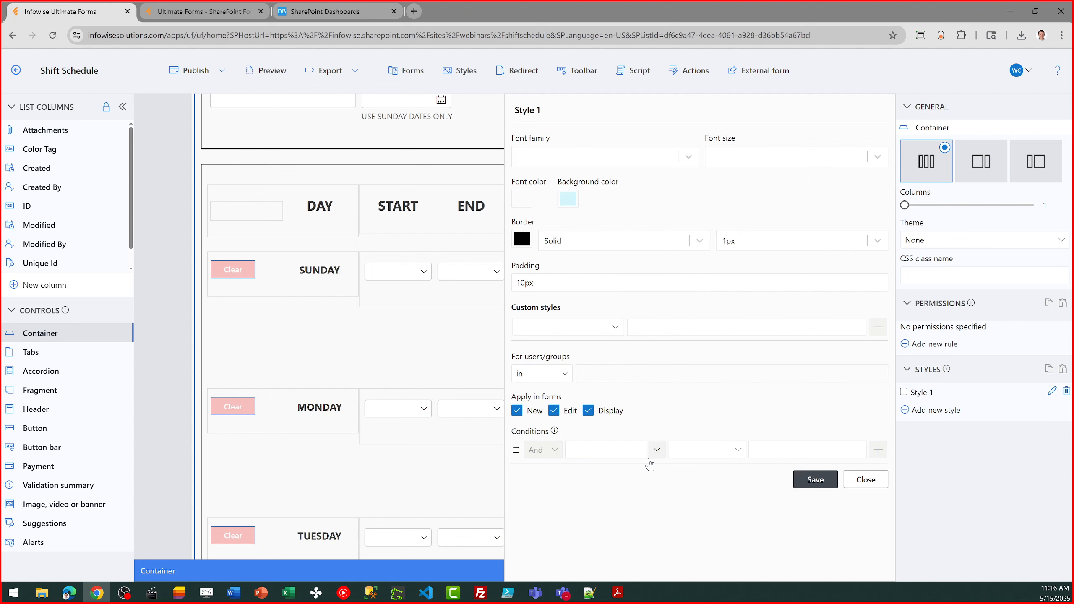
left_click(809, 483)
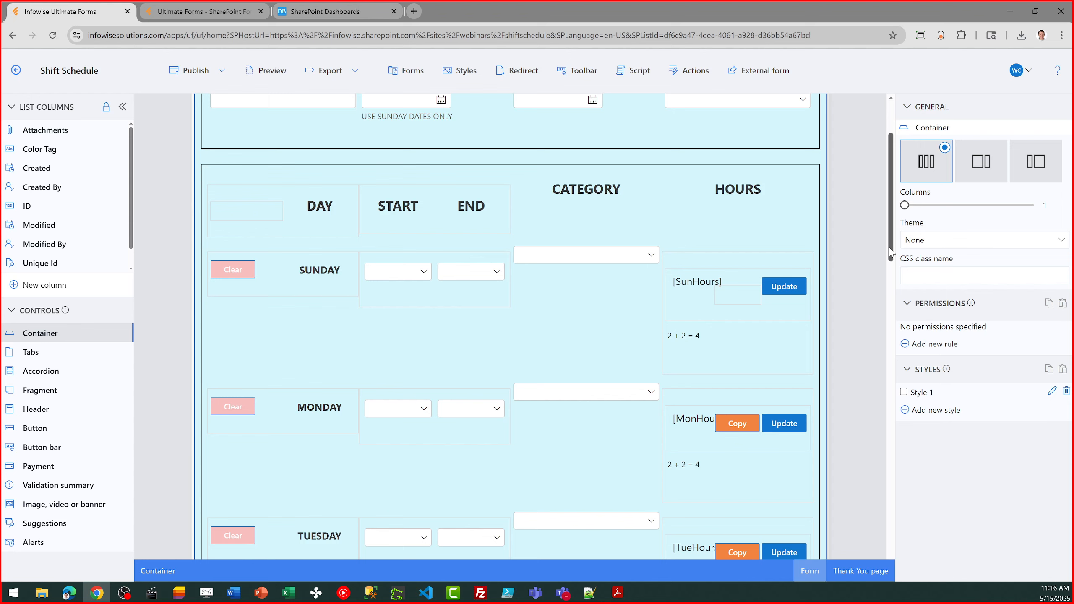
Look over the form from the daily rows to the total hours section and leave the form designer without publishing
left_click_drag(890, 253, 901, 474)
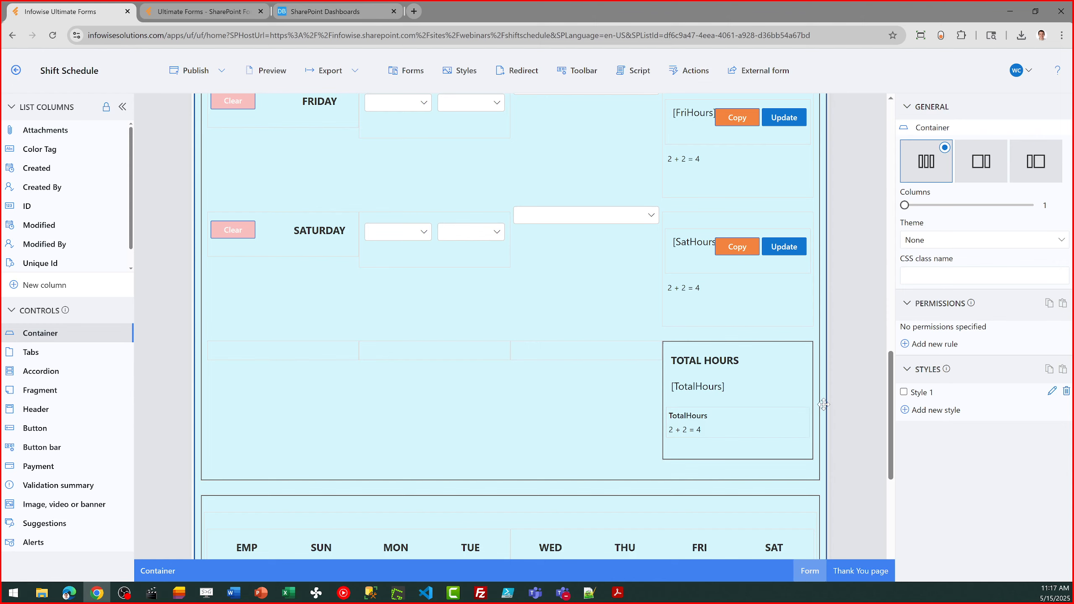
left_click_drag(890, 455, 876, 197)
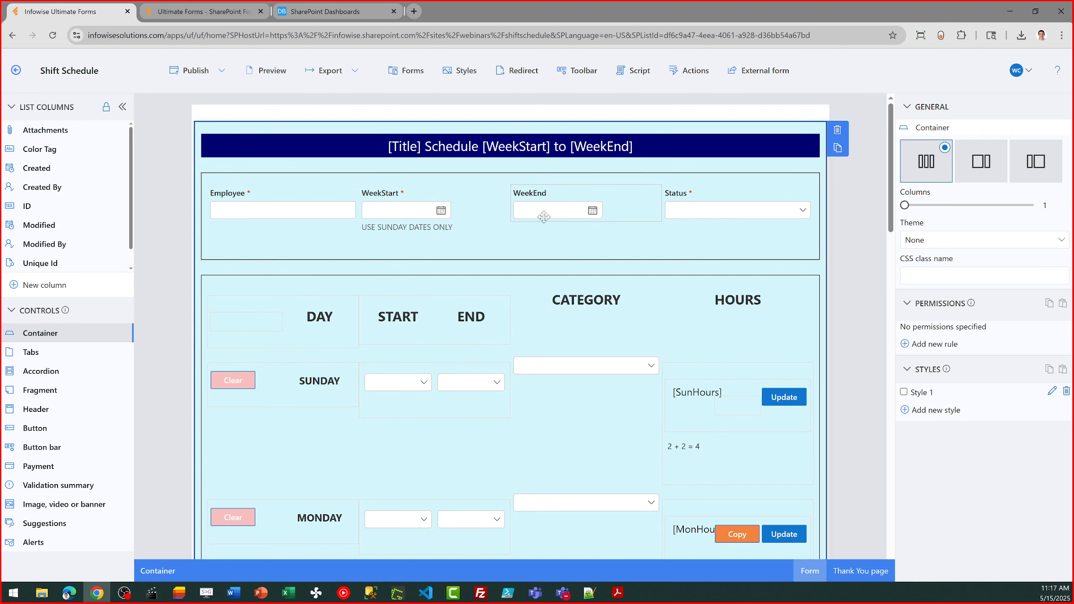
left_click(17, 71)
left_click(544, 334)
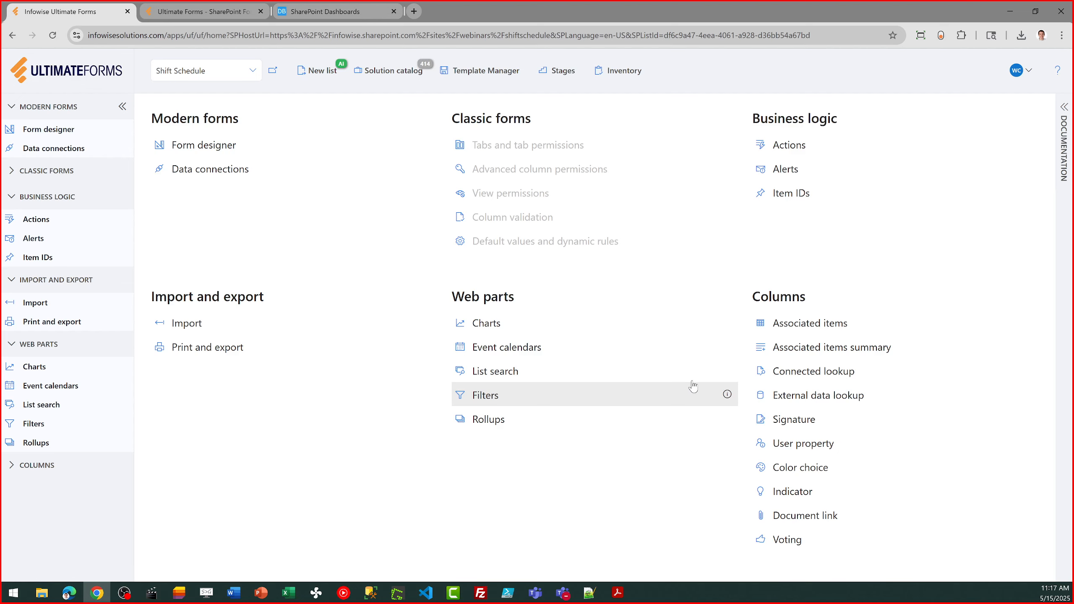
Start a new alert for the Shift Schedule list, review its recipient, trigger, timing and email content settings, and cancel it
left_click(789, 172)
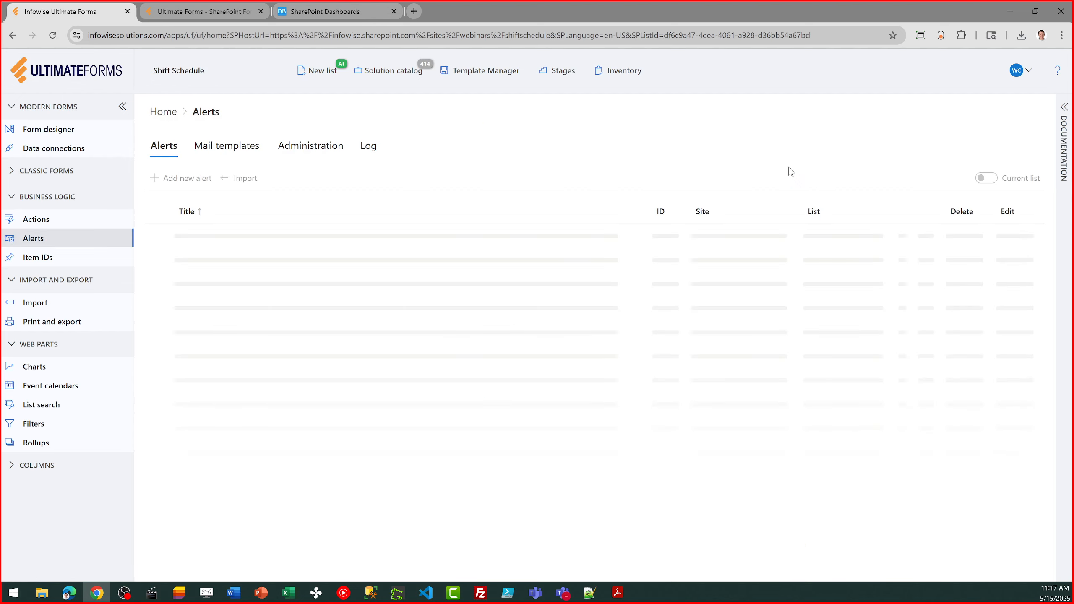
left_click(200, 179)
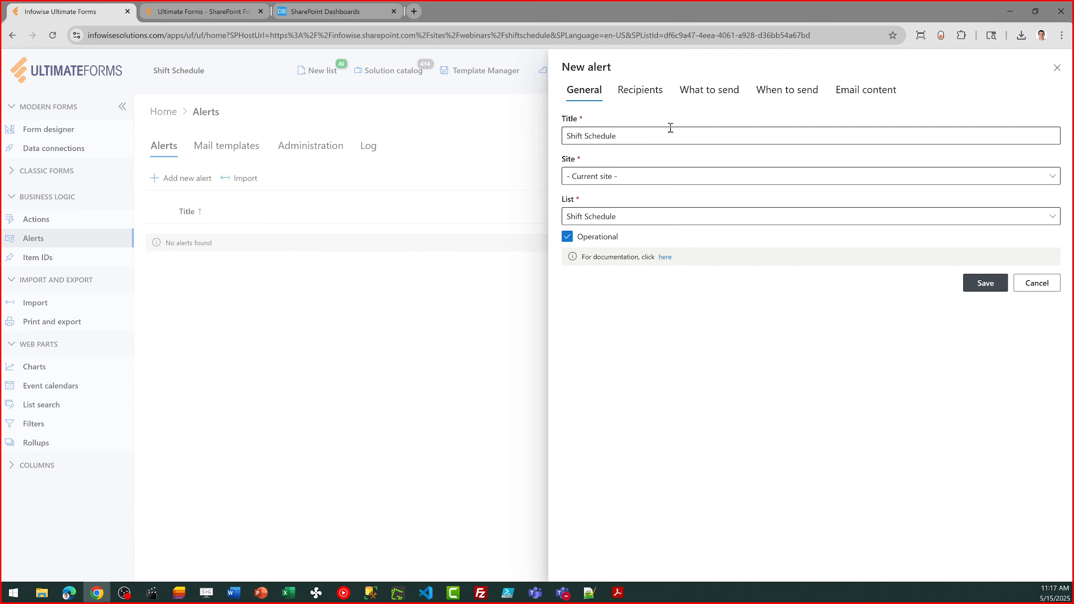
left_click(645, 138)
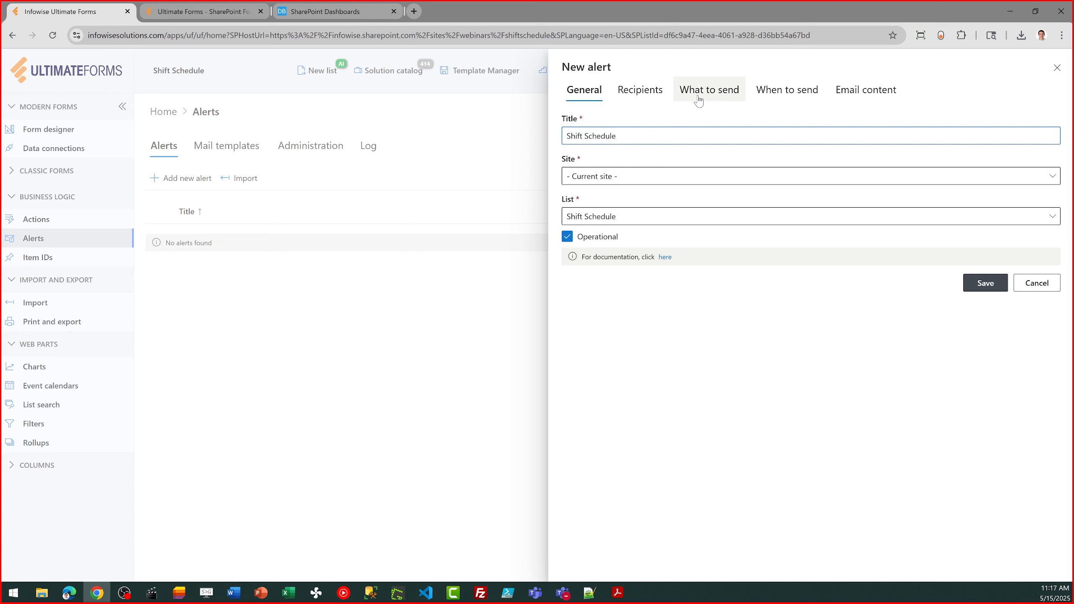
left_click(648, 97)
left_click(708, 90)
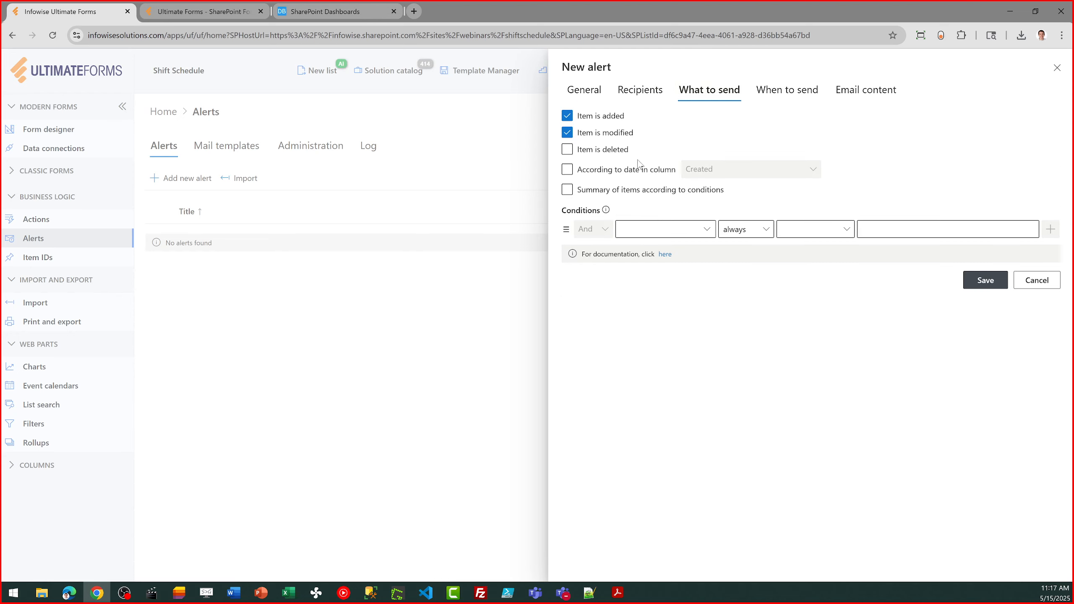
left_click(781, 89)
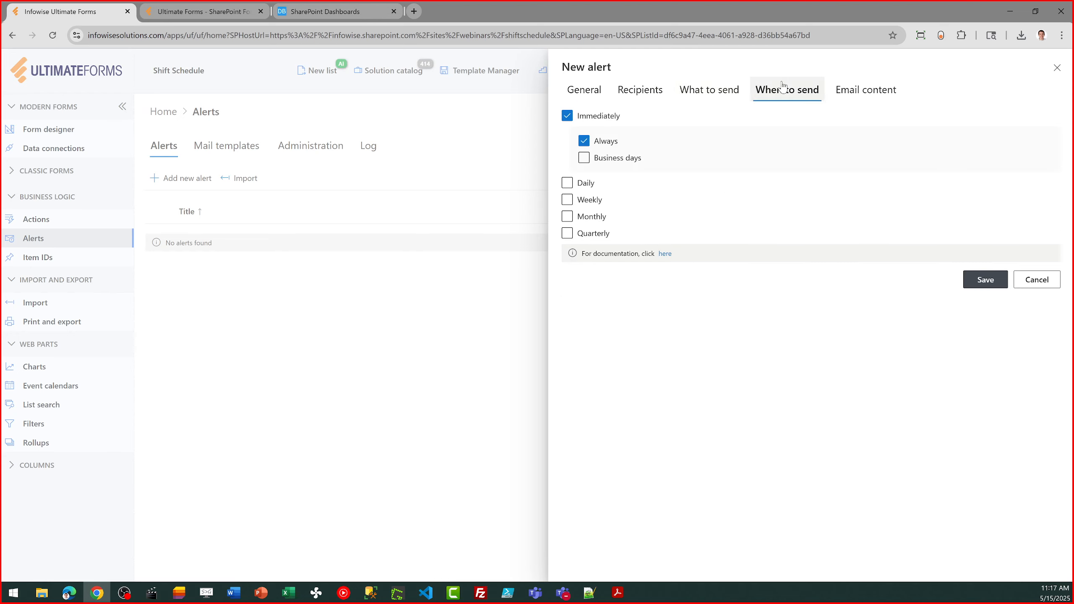
left_click(867, 88)
left_click_drag(739, 311, 567, 235)
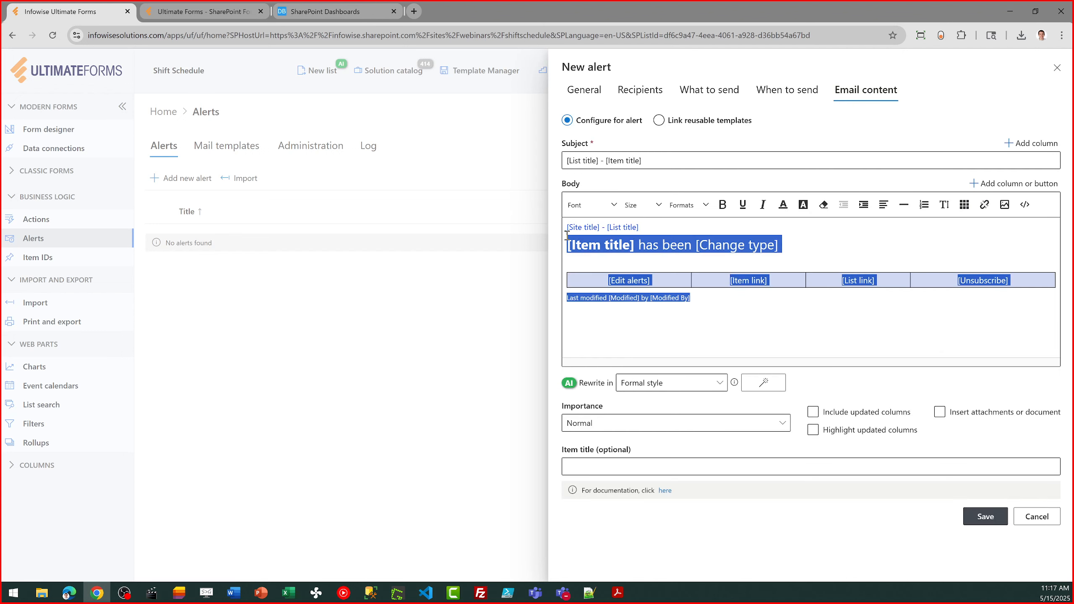
left_click(1048, 517)
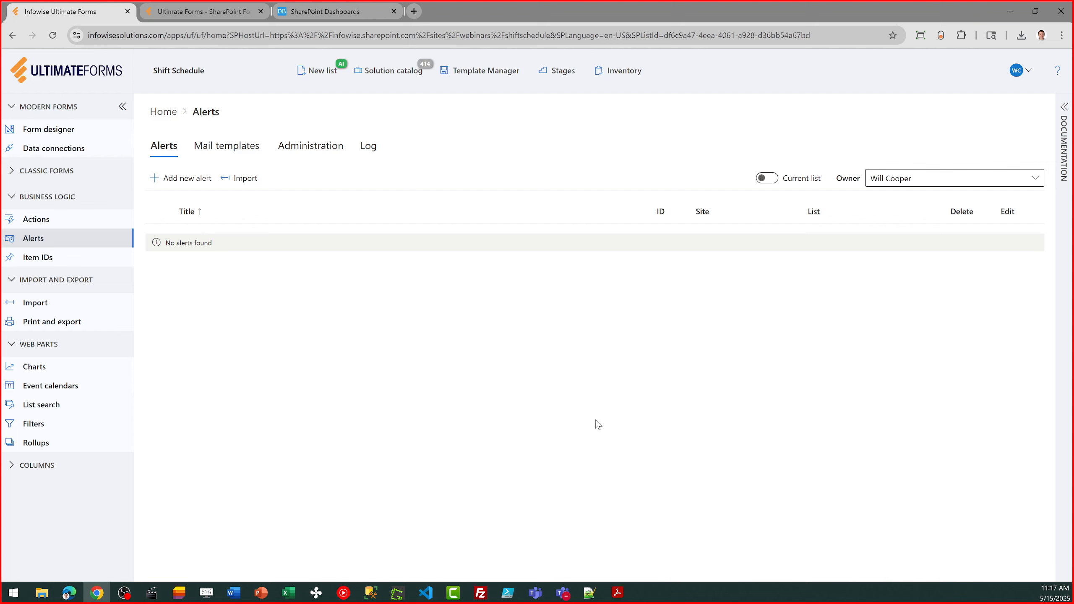
Open the Shift Schedule Print Report This Week template, review its general, display, watermark and PDF settings, and cancel the edit
left_click(163, 112)
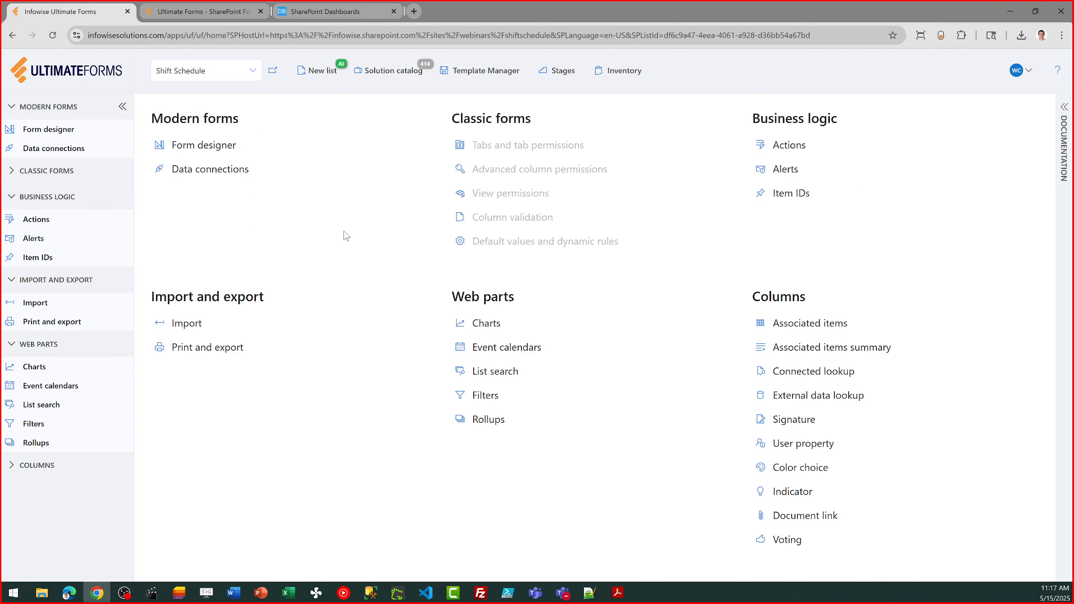
left_click(193, 349)
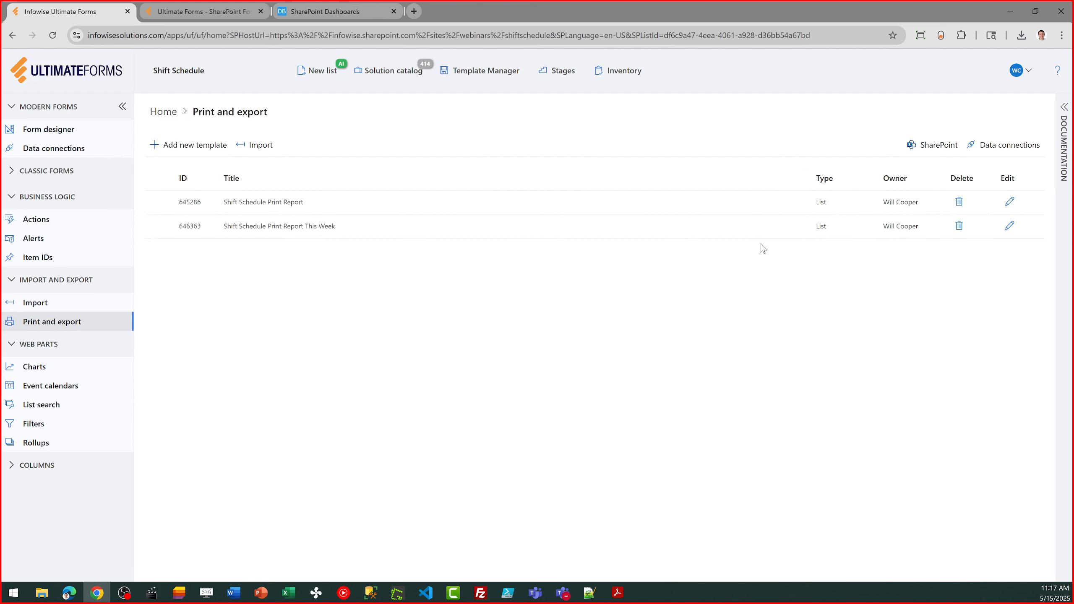
left_click(1012, 227)
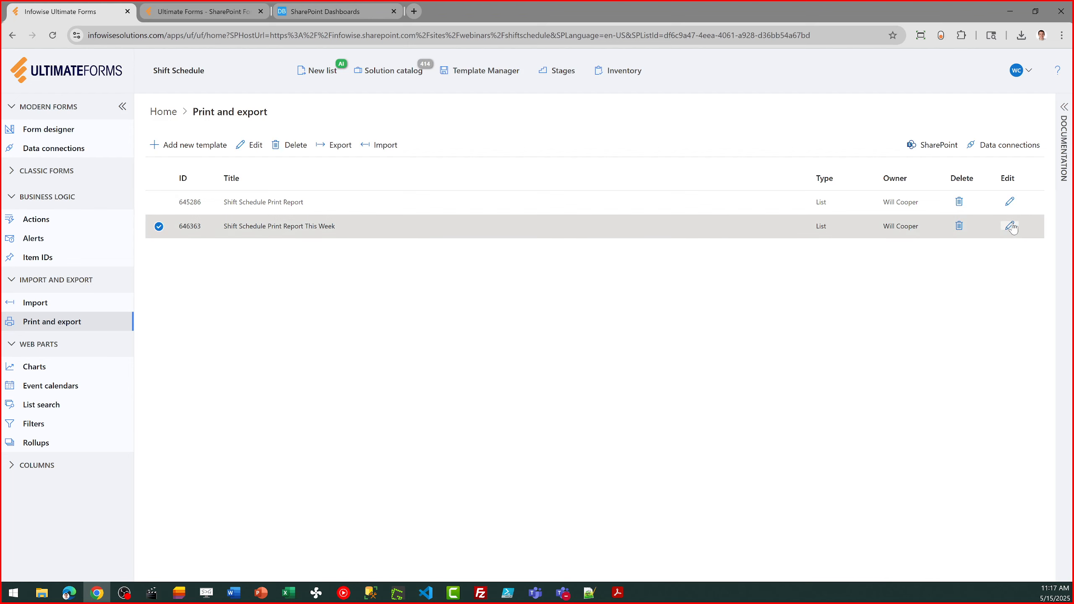
left_click(1012, 227)
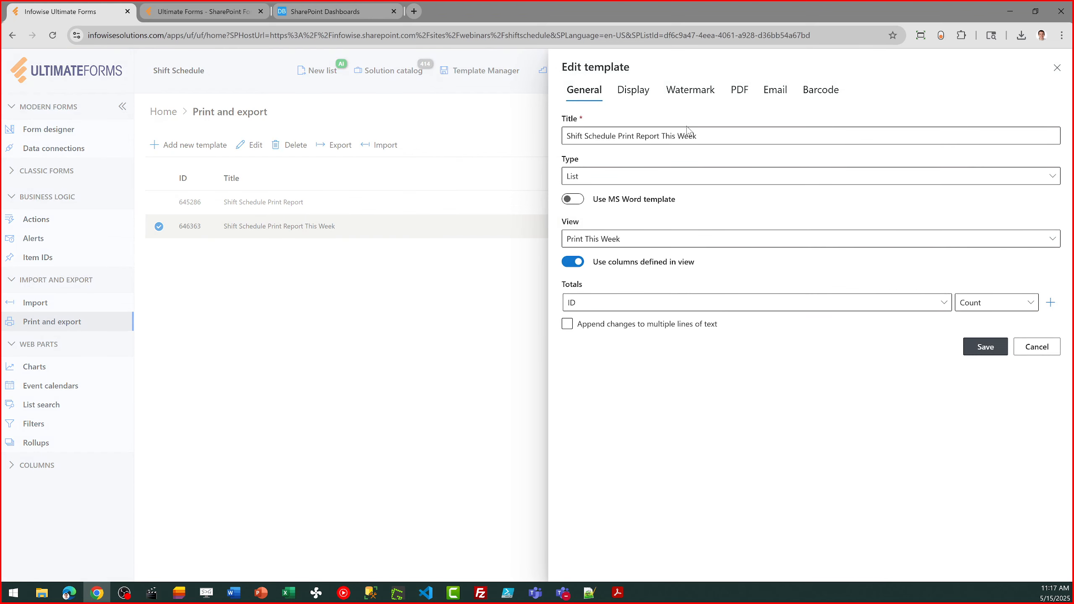
left_click(635, 91)
left_click(685, 96)
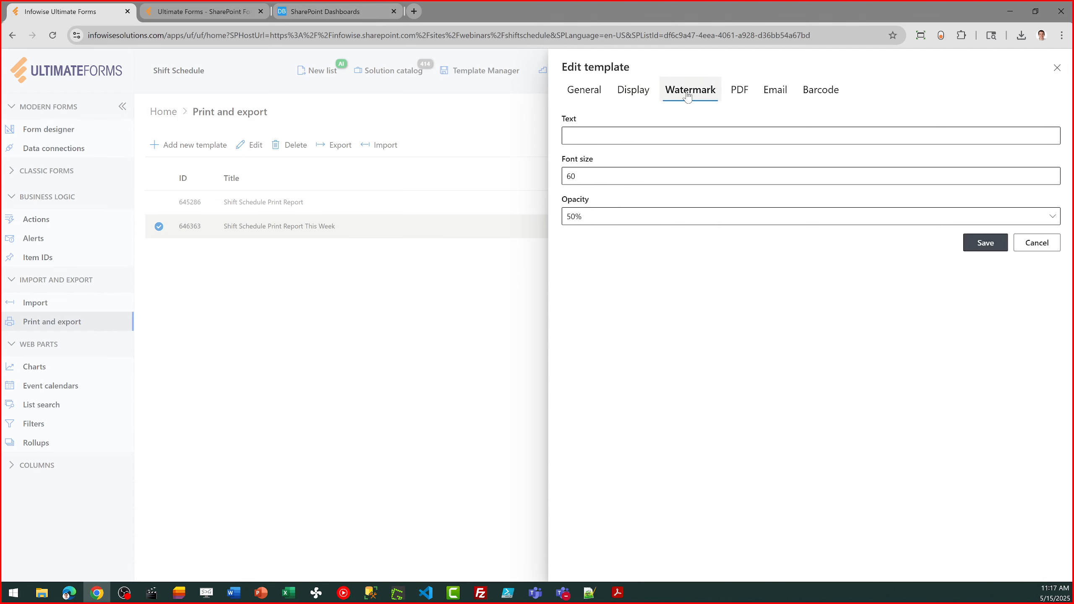
left_click(741, 95)
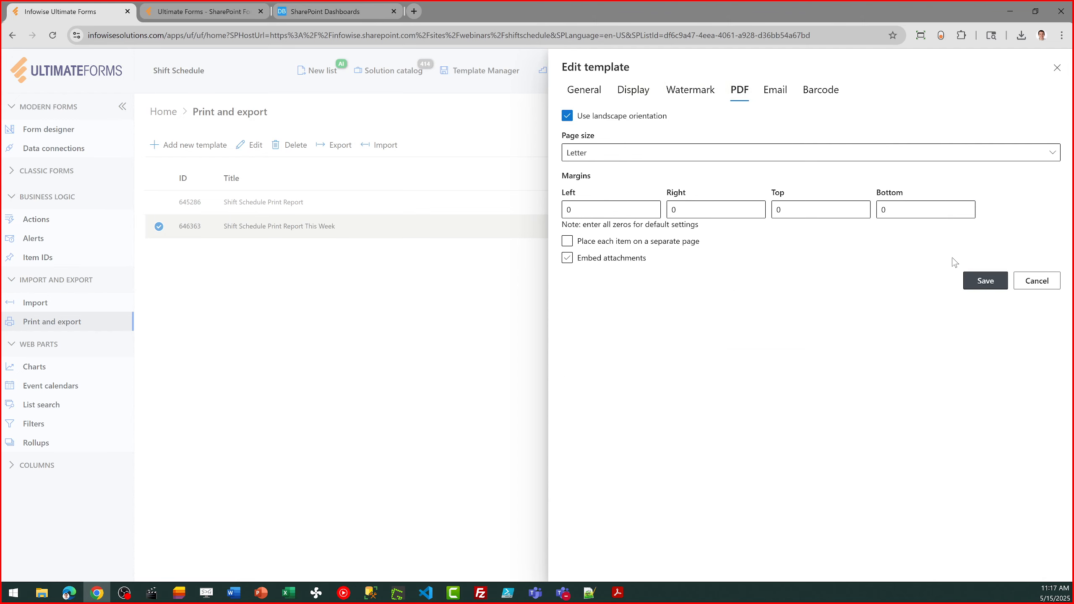
left_click(1050, 281)
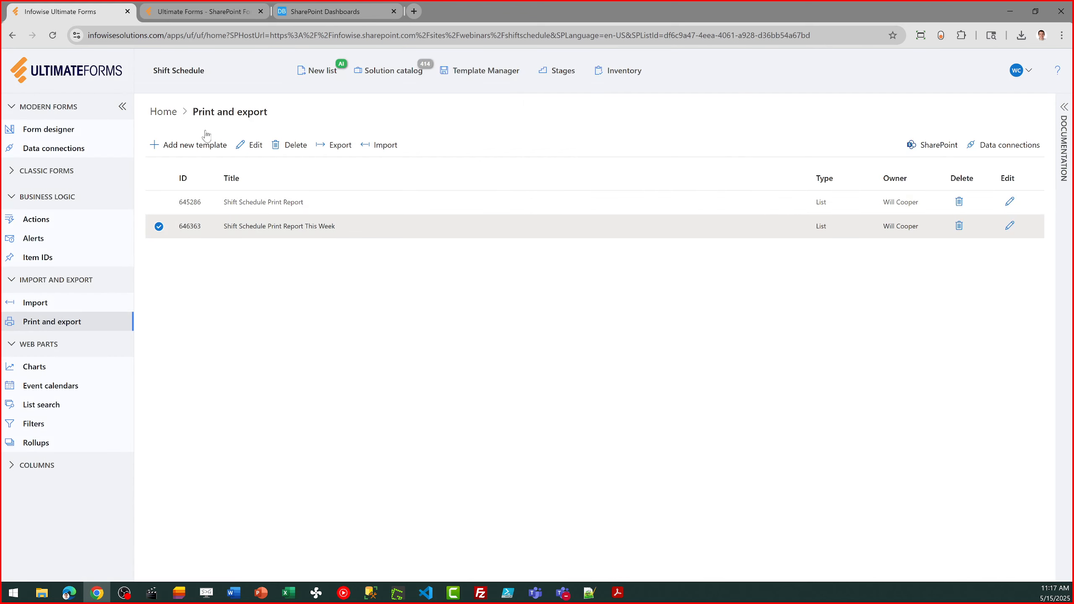
Review the Shift Schedule data source in the Shift Schedule Month View event calendar profile, including the available hover columns, and leave without saving
left_click(159, 111)
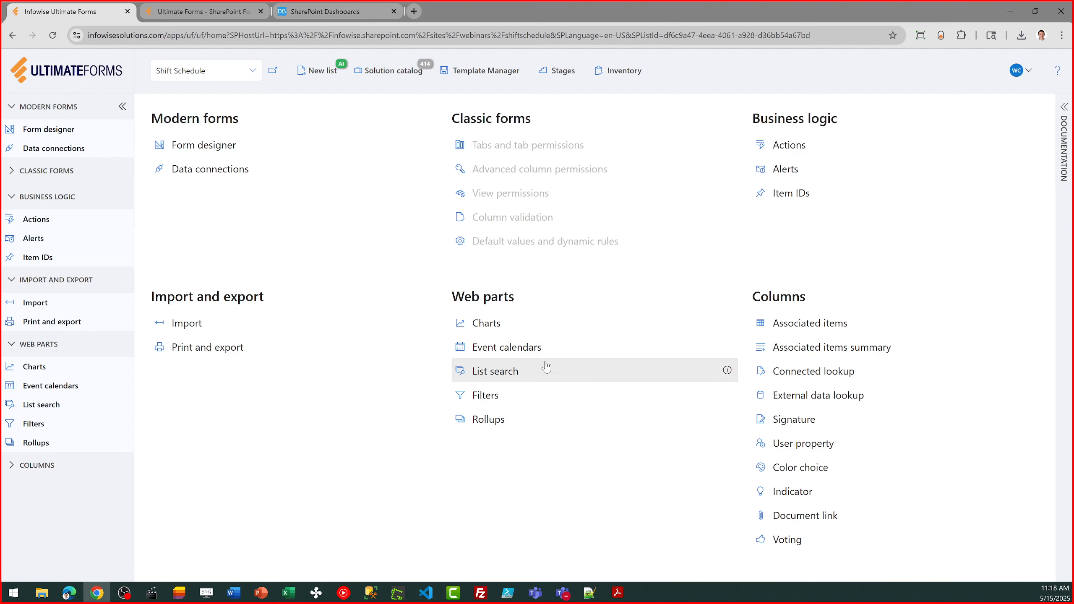
left_click(528, 346)
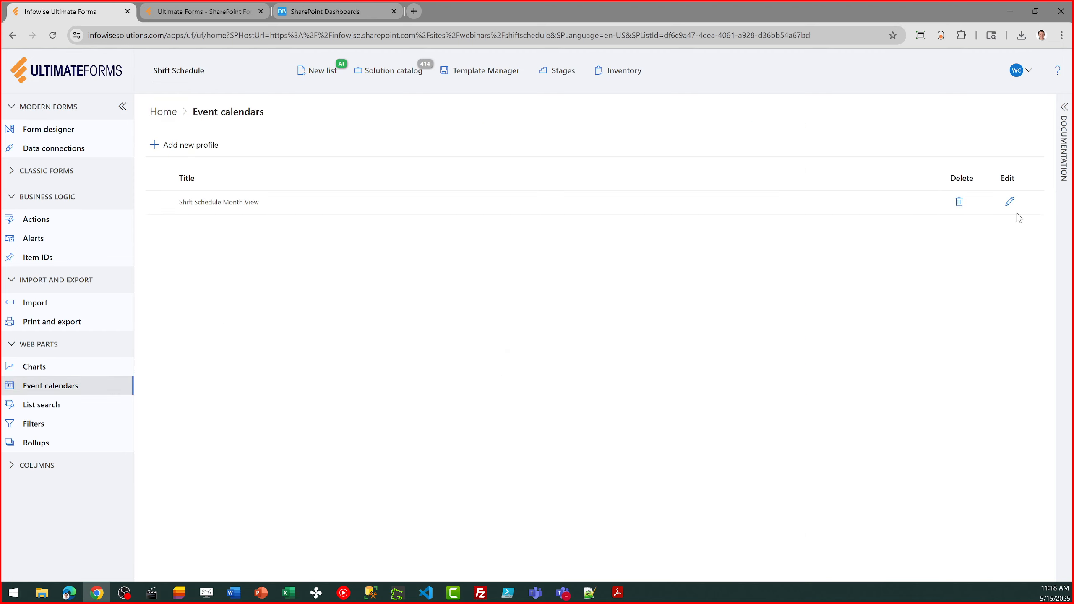
left_click(1009, 202)
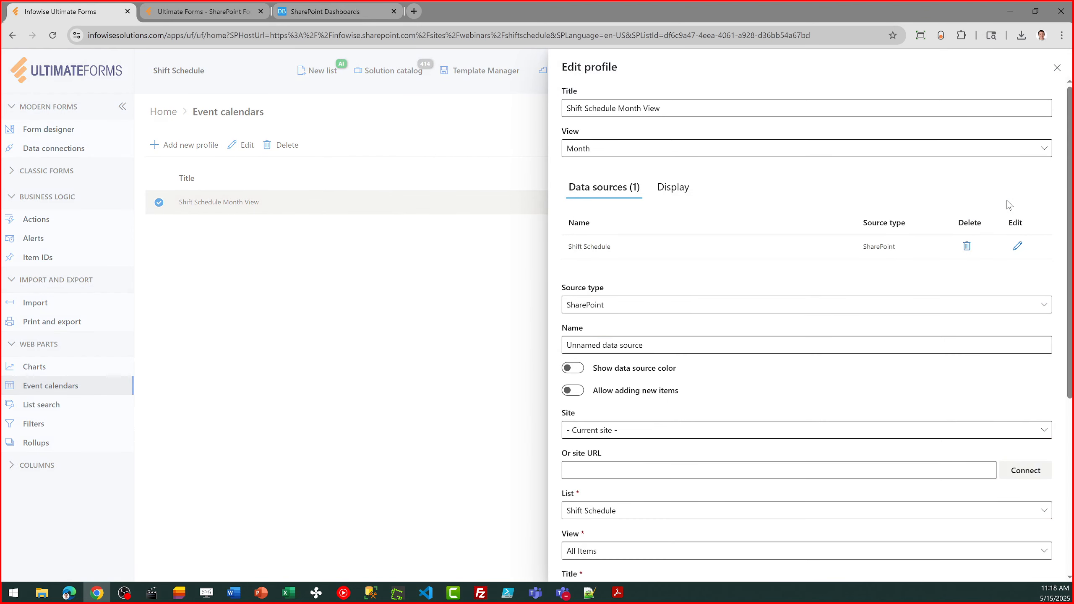
left_click(1017, 252)
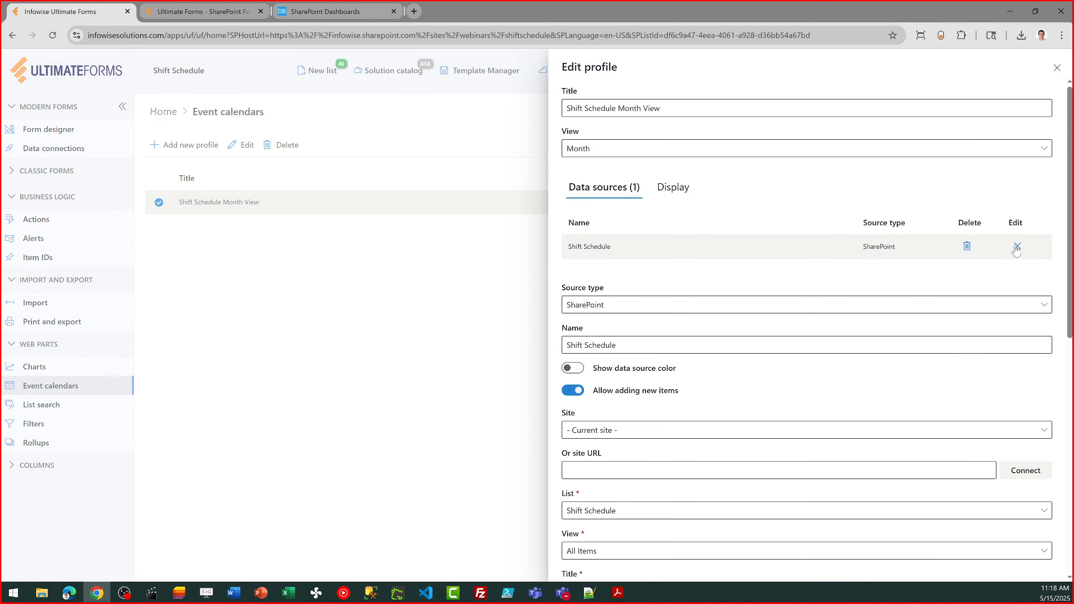
scroll(1072, 229, "down", 10)
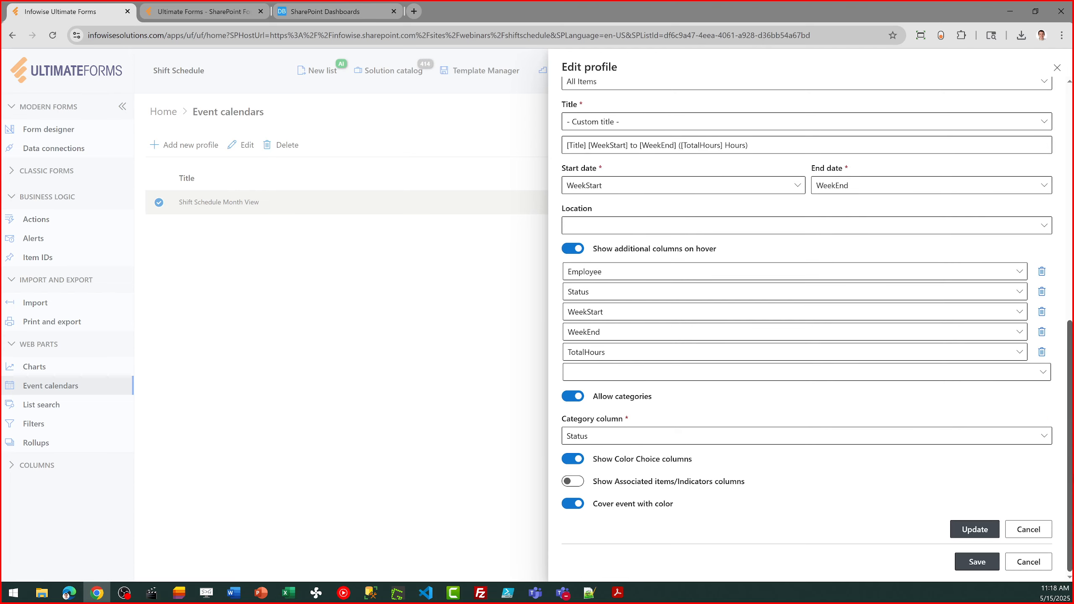
left_click(1033, 373)
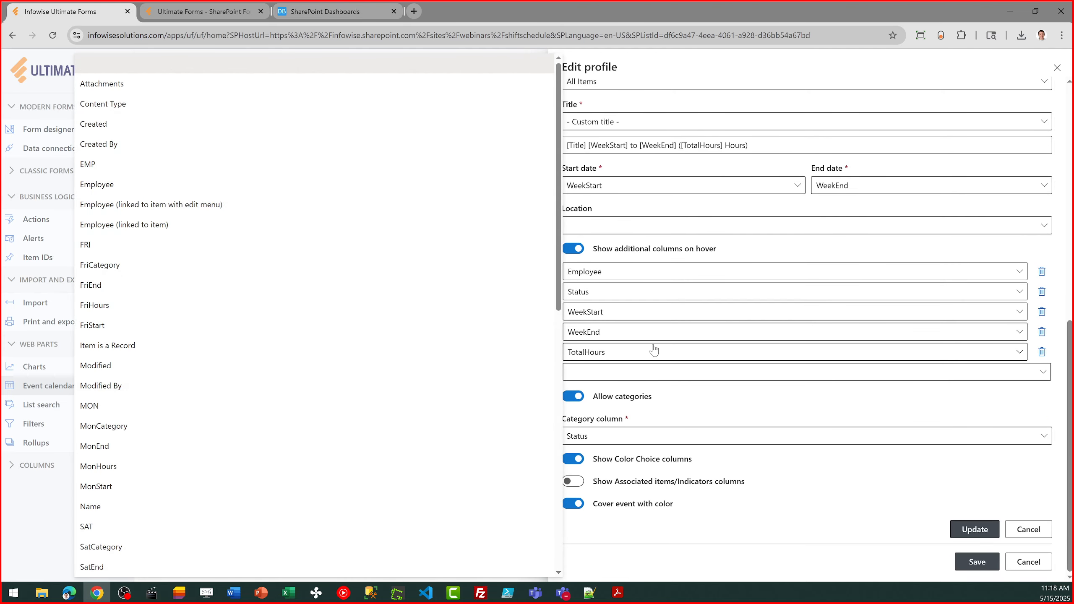
mouse_move(559, 247)
left_mouse_down()
mouse_move(558, 487)
mouse_move(550, 237)
left_mouse_up()
left_click(1029, 563)
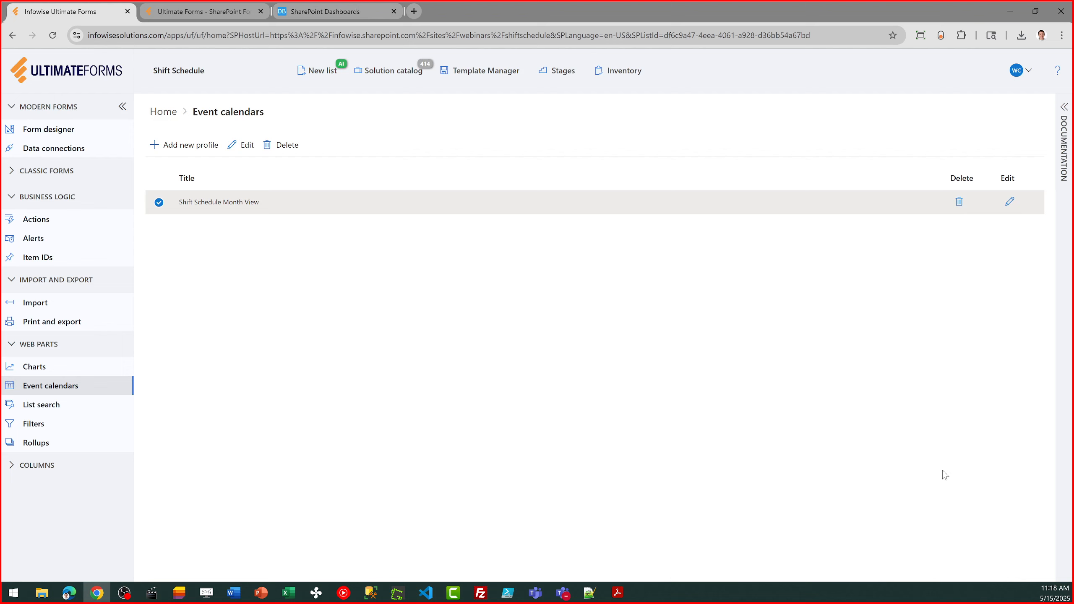
left_click(164, 111)
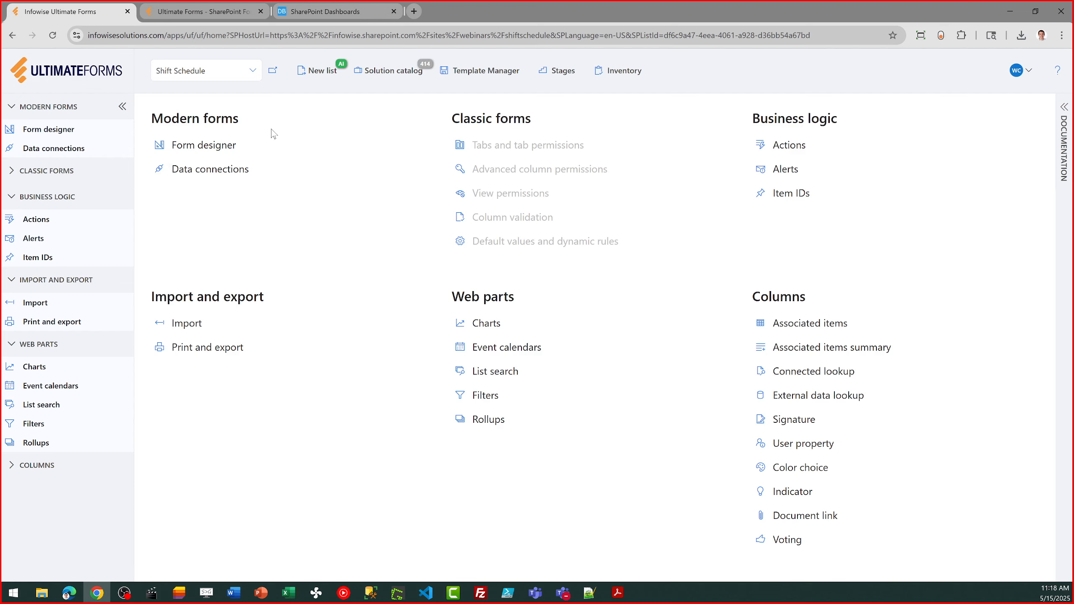
Switch to the Ultimate Forms website, view the live demo request form from the home page footer, and open the pricing page
left_click(215, 12)
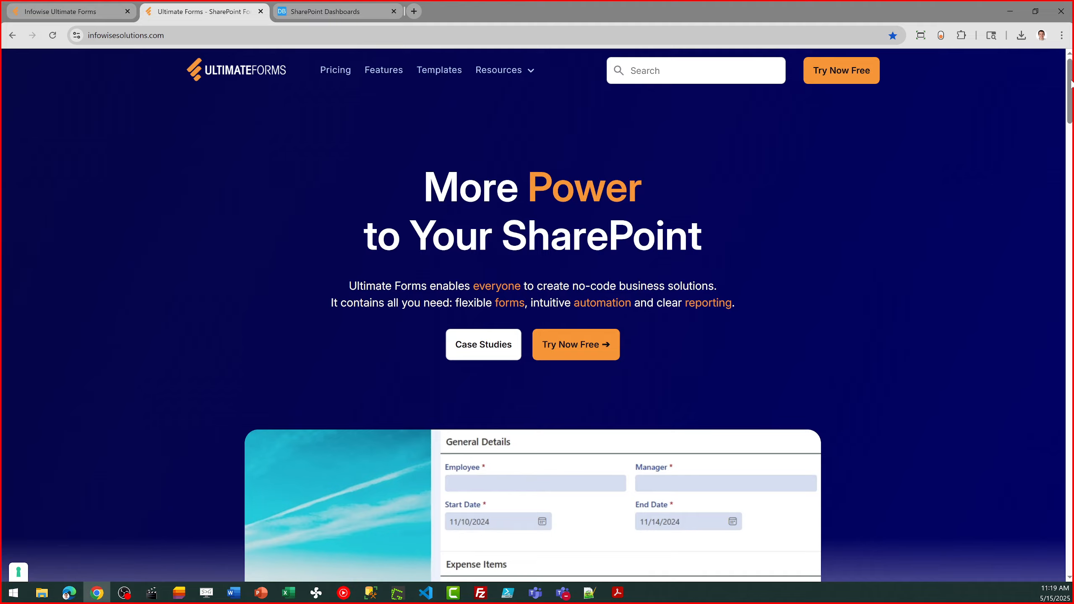
left_click_drag(1071, 83, 1070, 575)
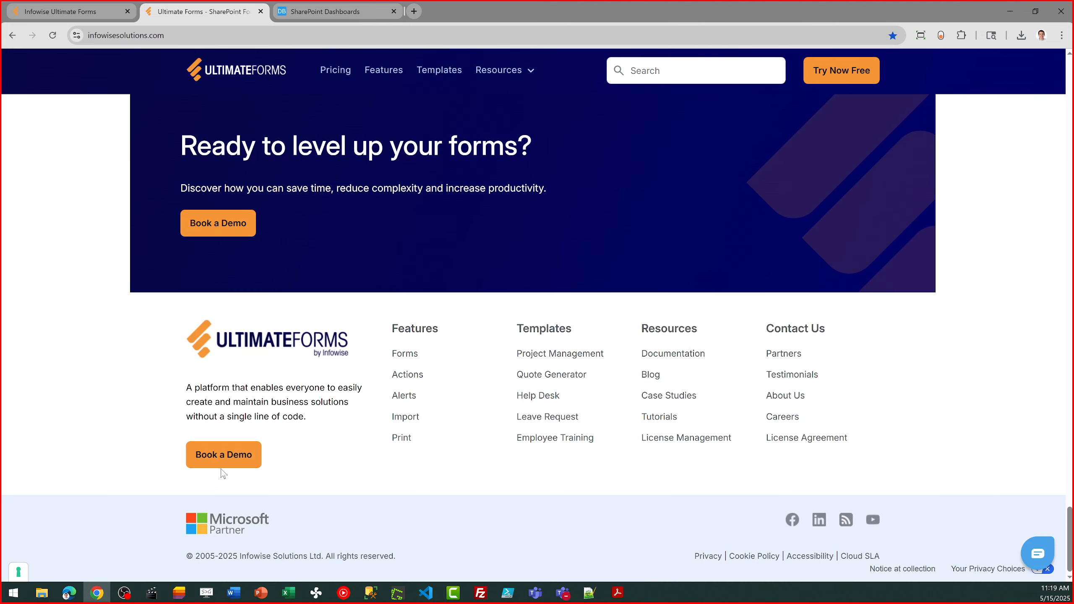
left_click(240, 457)
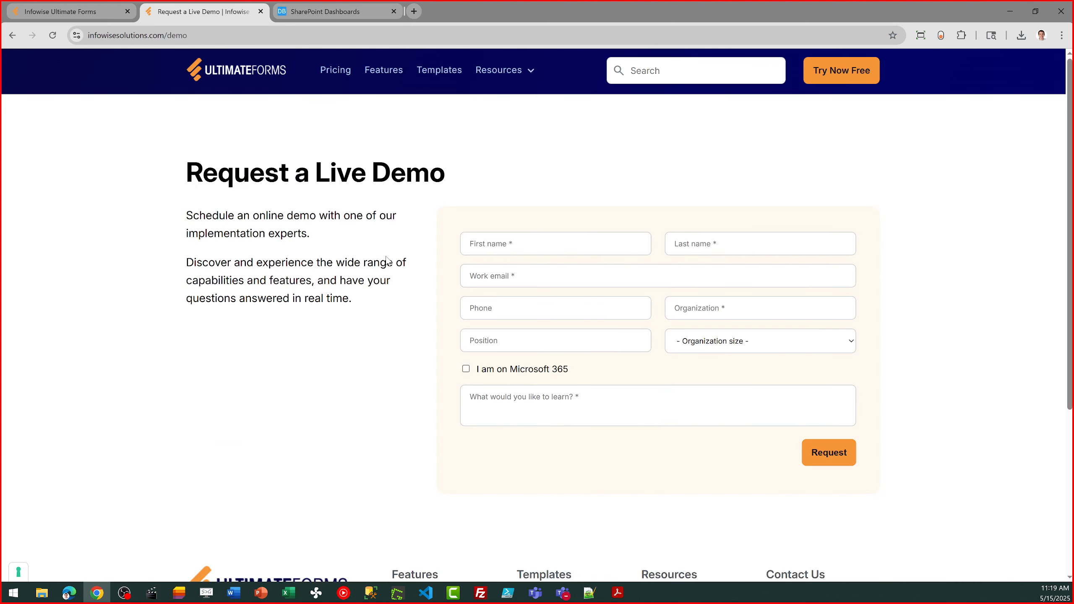
left_click(13, 43)
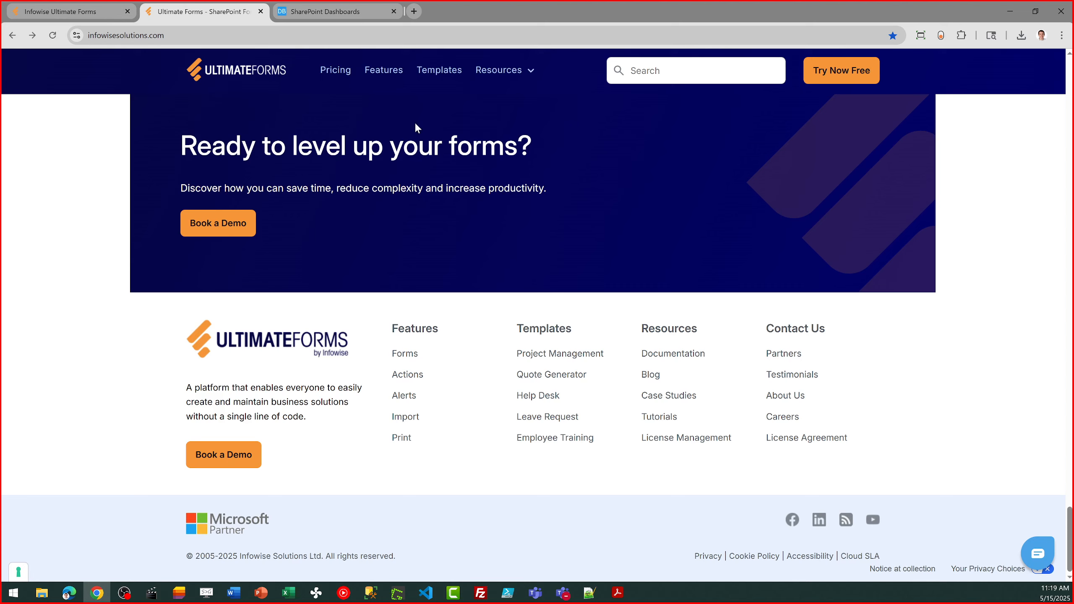
left_click(337, 71)
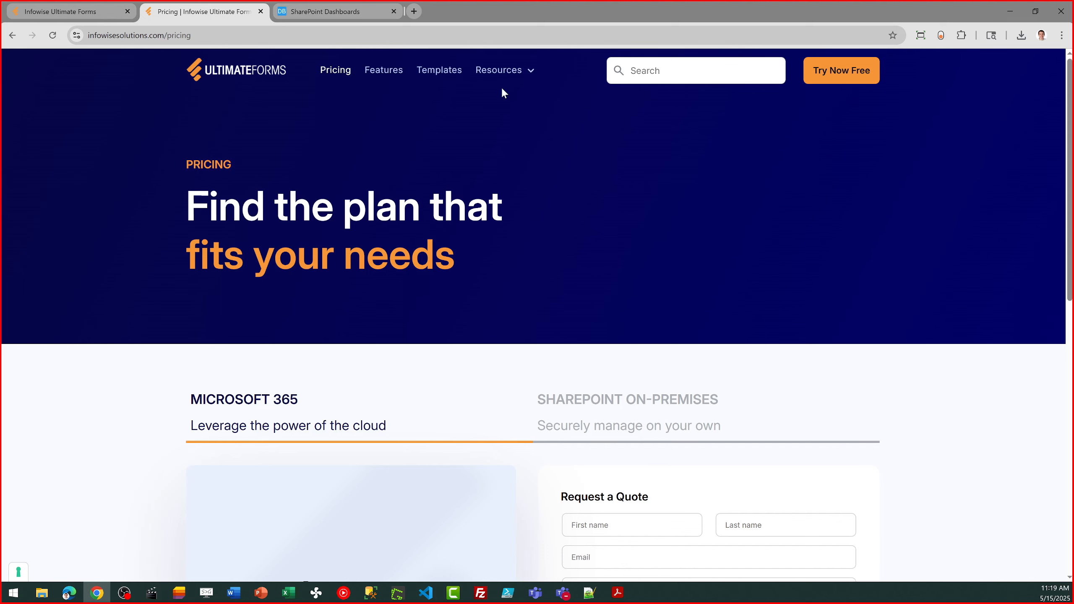
Look through the website's Form Building - Part 1 tutorial under Kickstart Training and return to the tutorials list
left_click(501, 71)
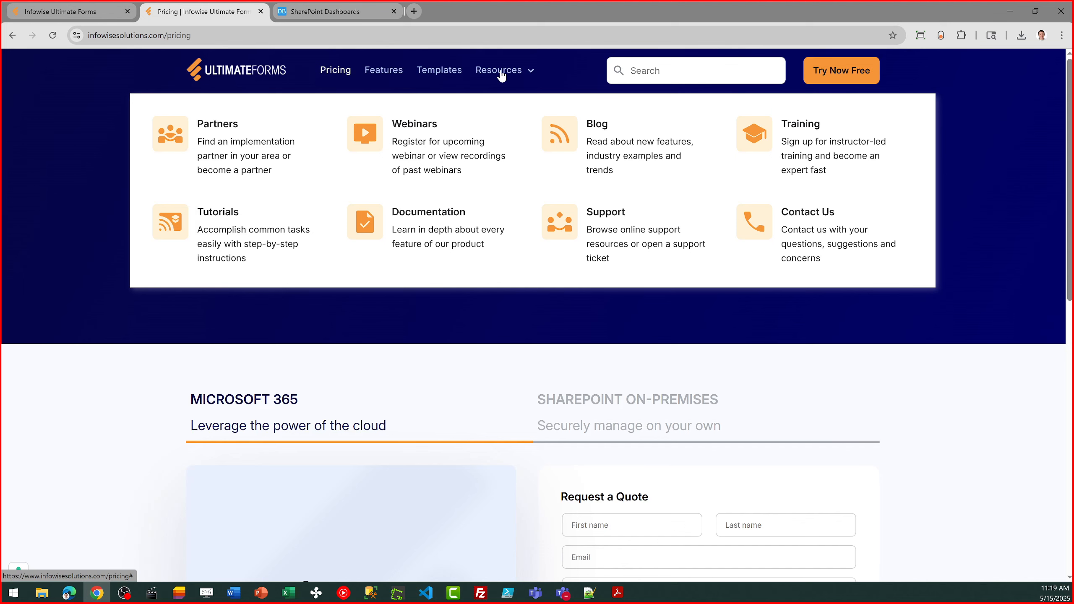
left_click(241, 235)
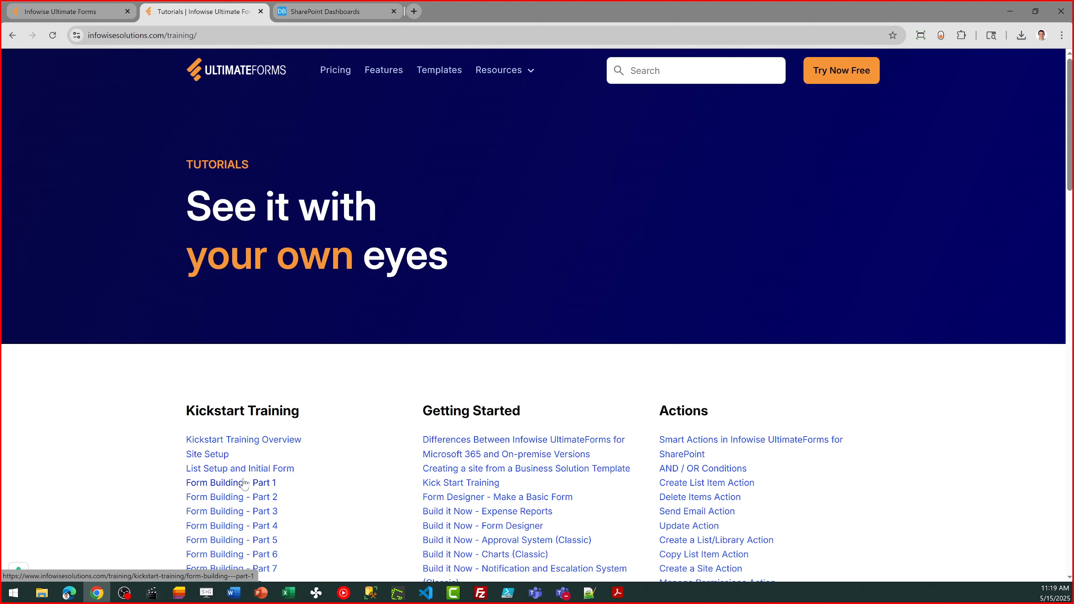
scroll(774, 246, "down", 3)
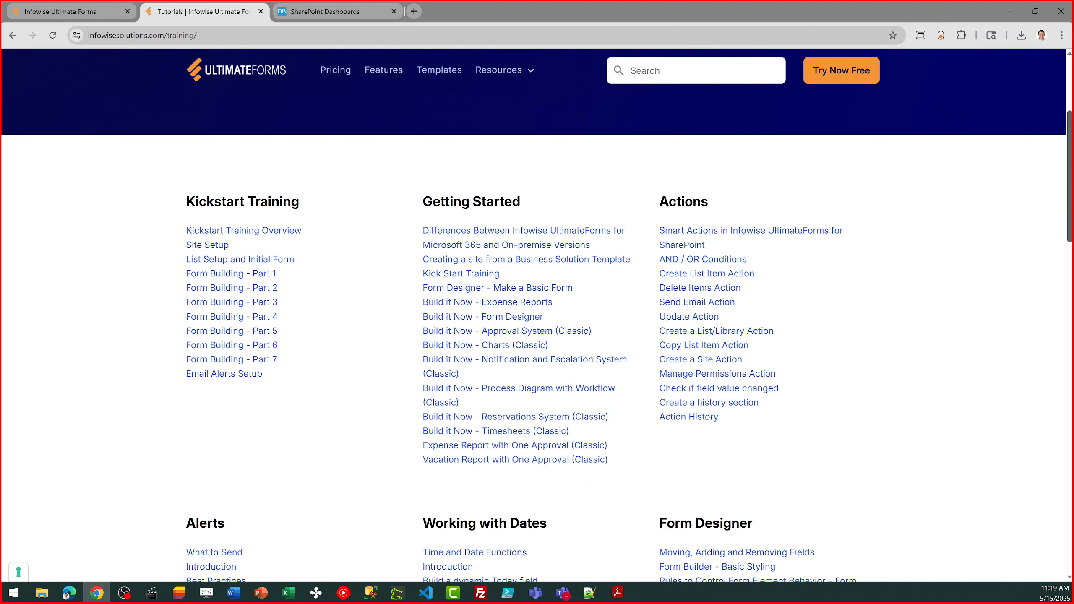
left_click(250, 275)
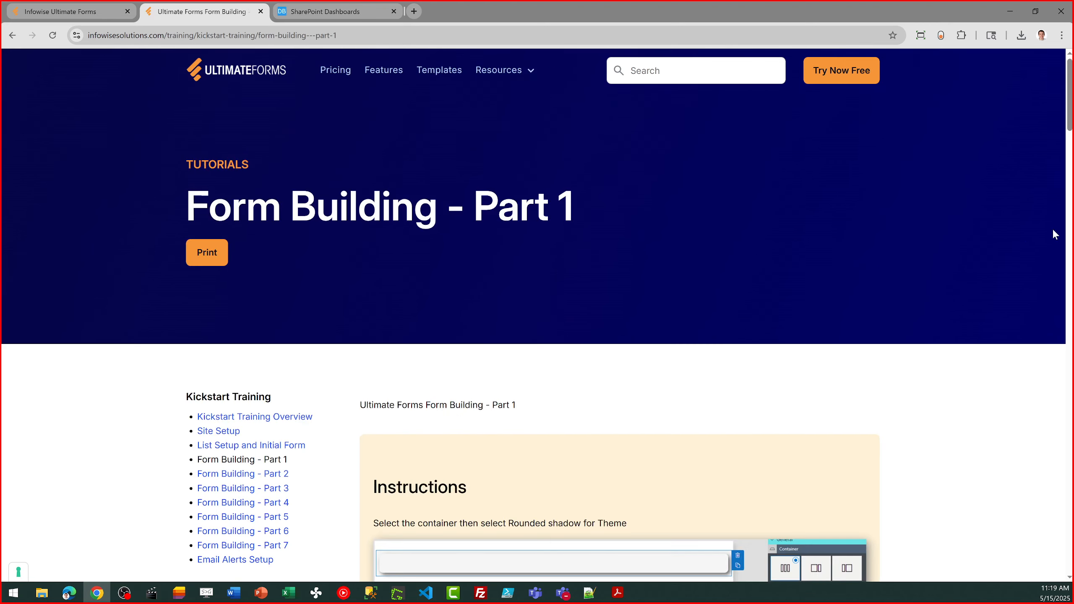
scroll(1072, 159, "down", 10)
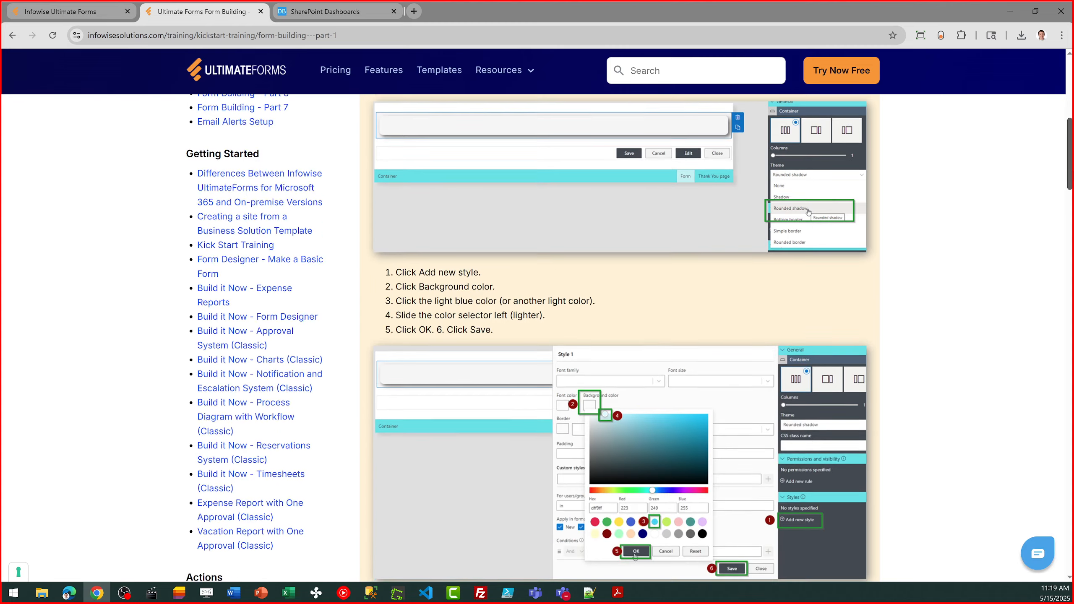
scroll(1032, 137, "up", 10)
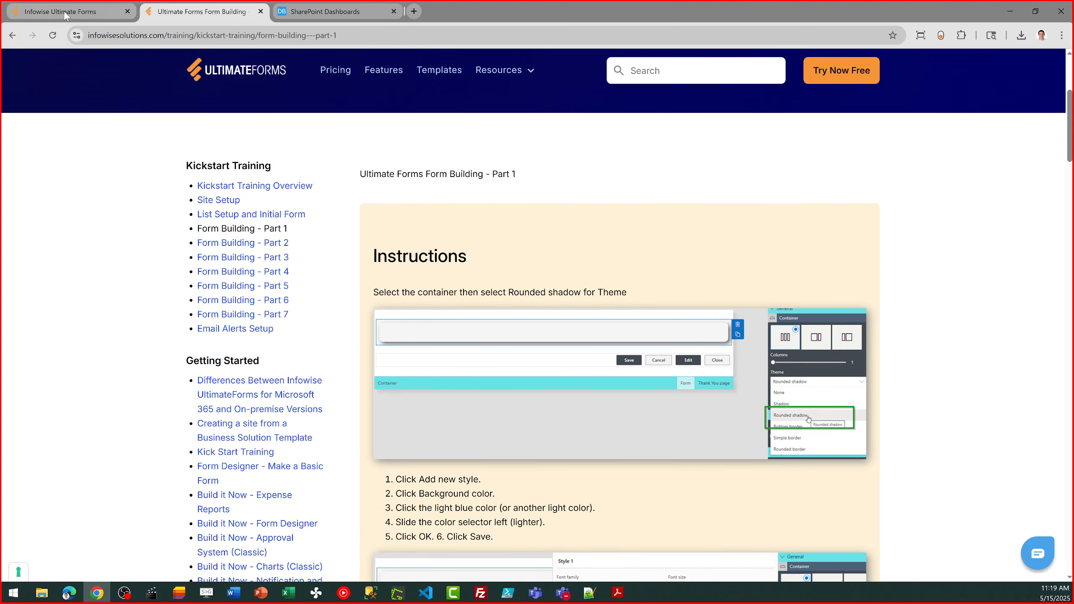
left_click(14, 36)
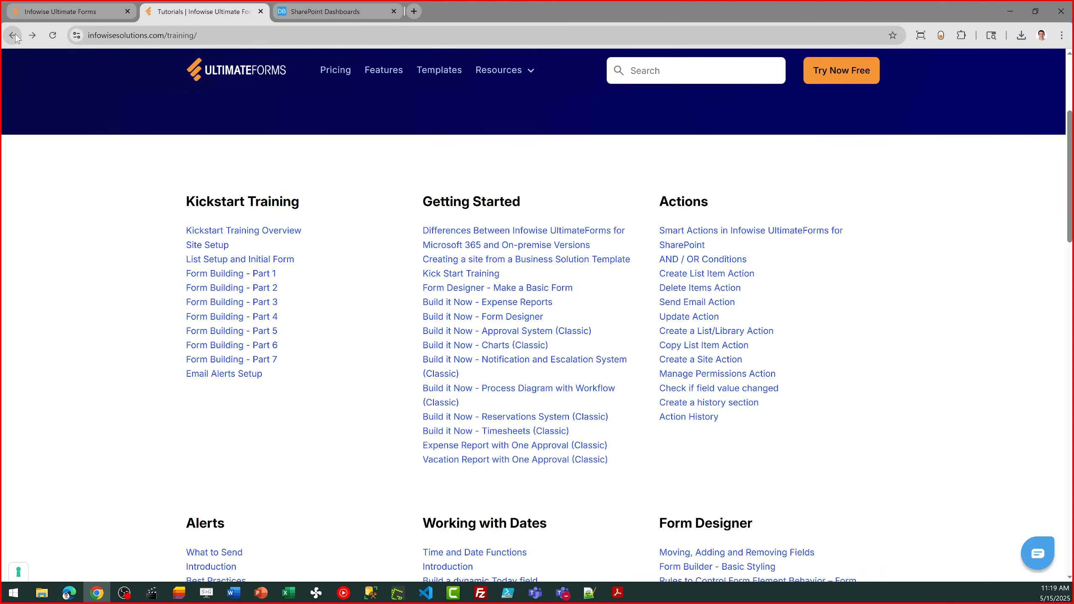
Open the website's webinars page, look through the listed webinars and their installable templates, and return to the start of the page
left_click(518, 73)
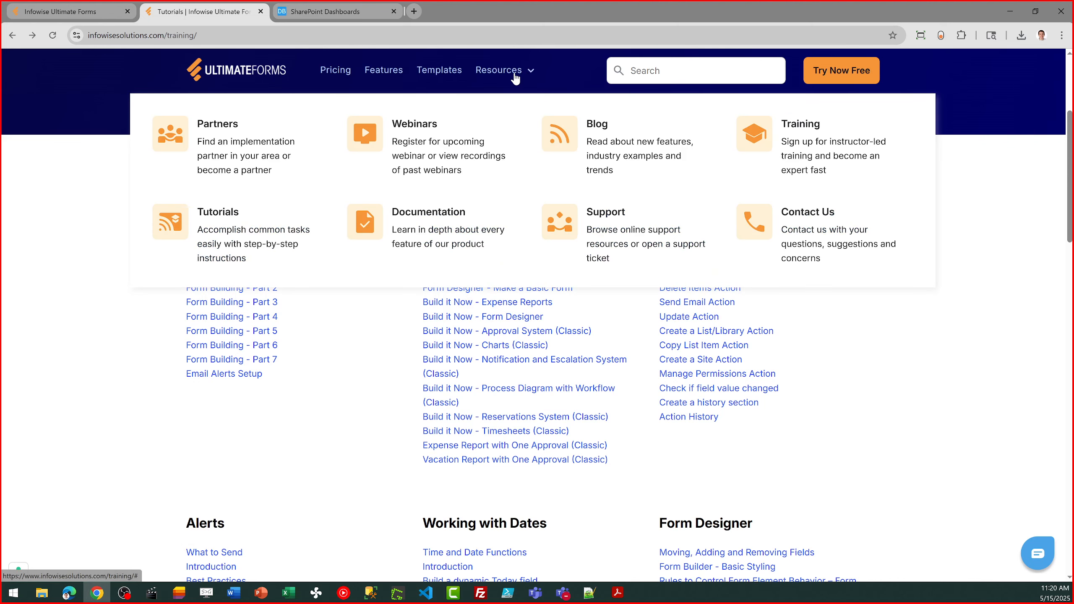
left_click(447, 142)
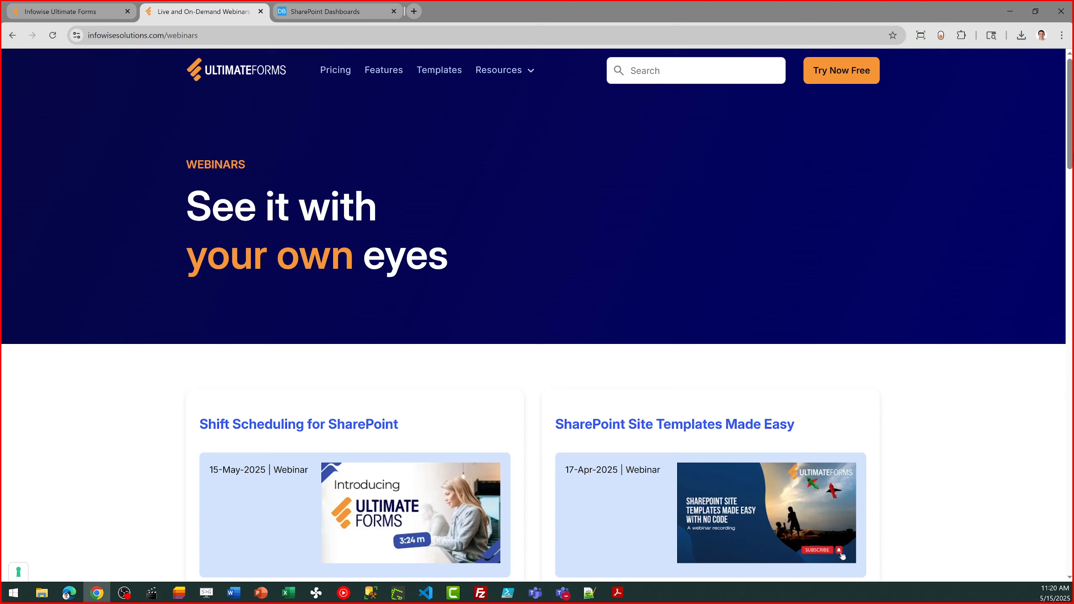
scroll(1068, 104, "down", 5)
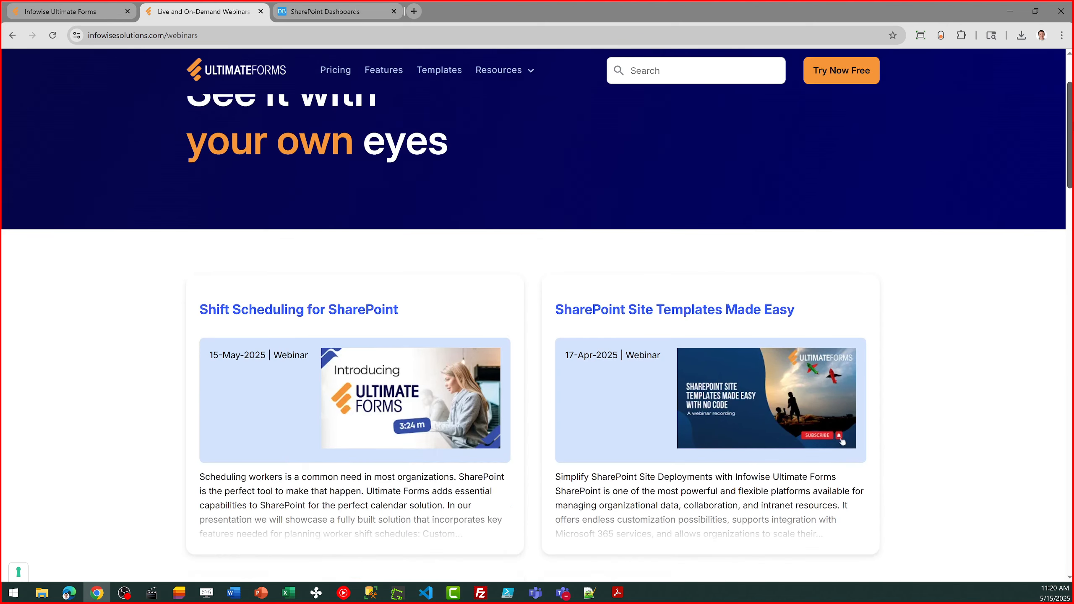
scroll(537, 337, "down", 3)
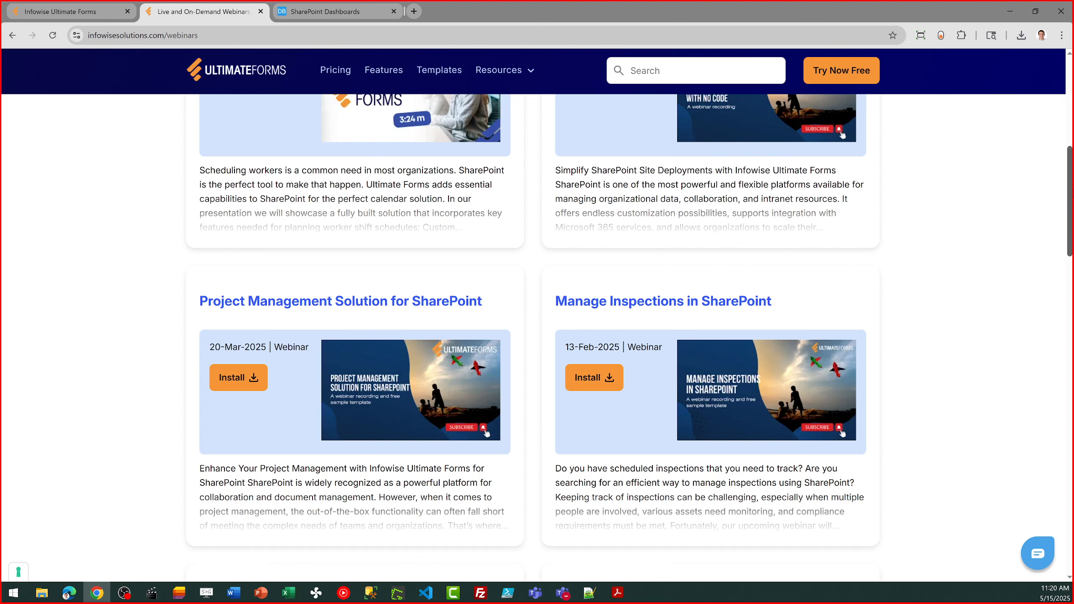
scroll(538, 336, "down", 5)
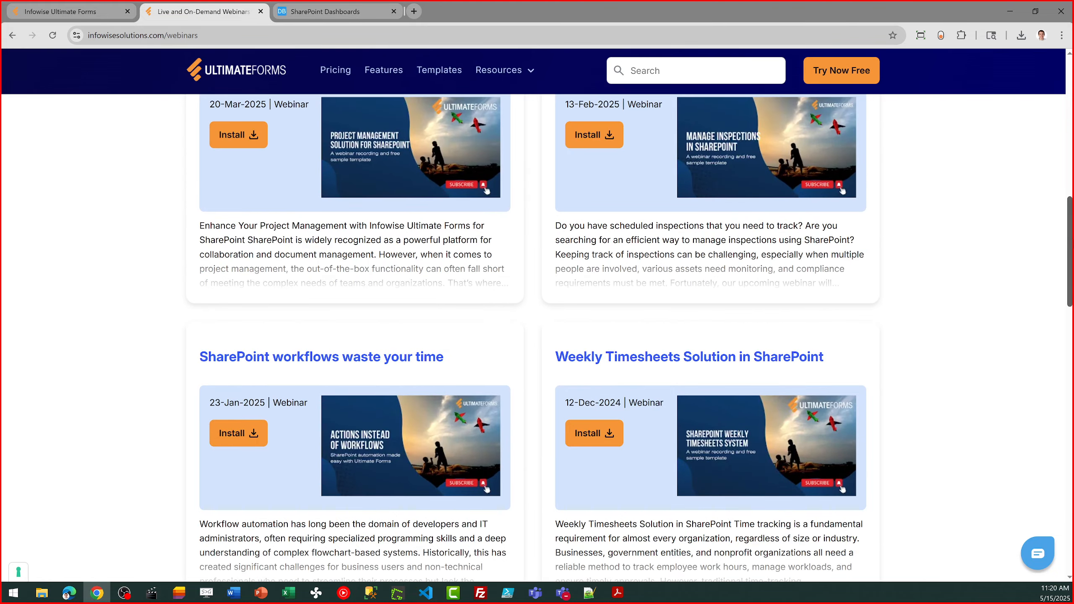
scroll(537, 336, "up", 5)
scroll(537, 336, "down", 7)
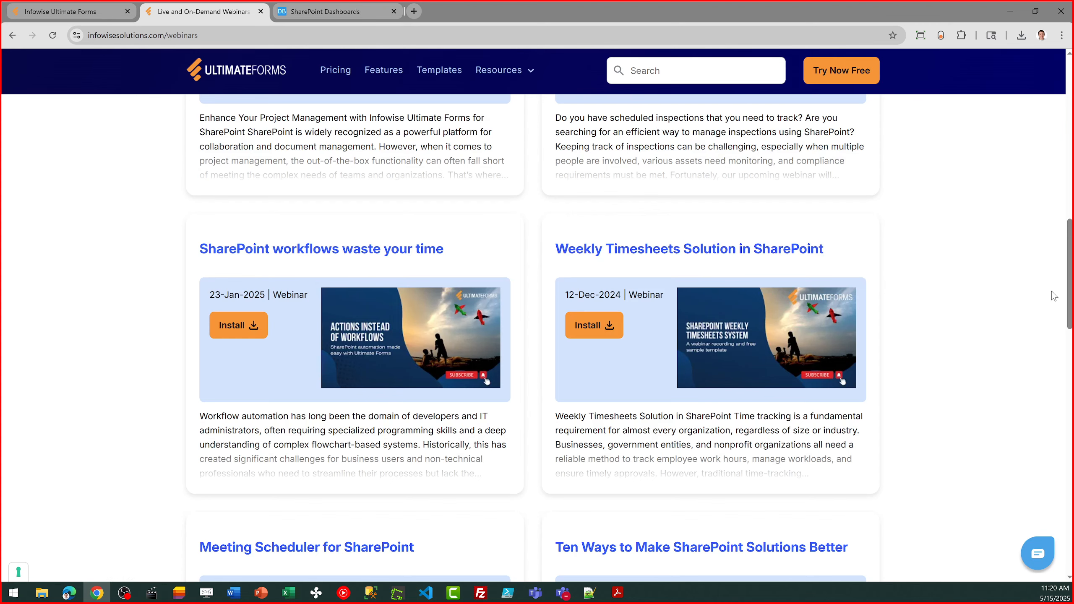
left_click_drag(1069, 299, 1056, 169)
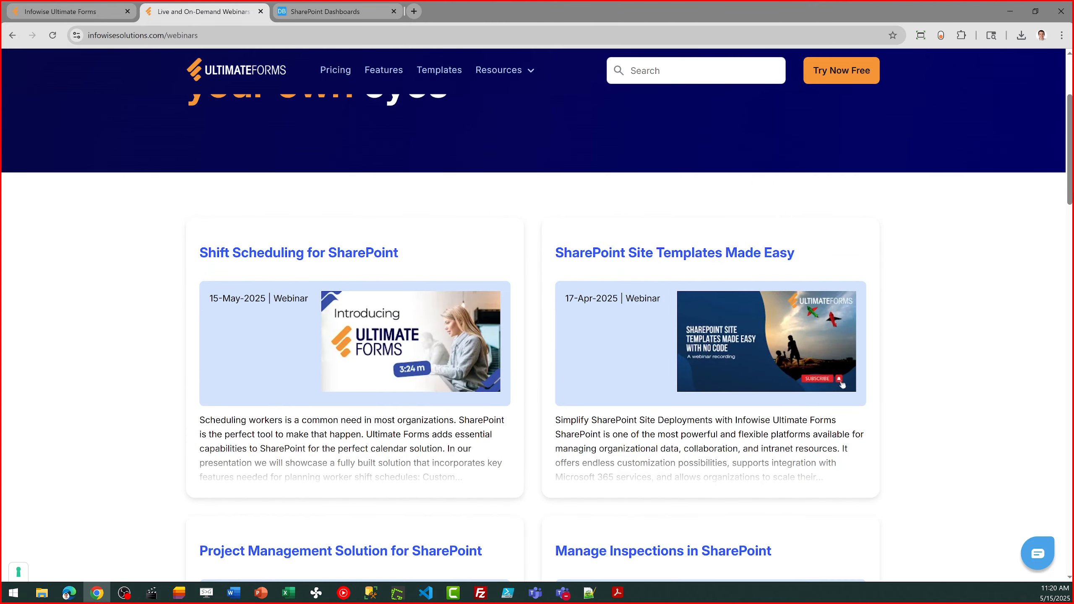
left_click_drag(1070, 183, 1071, 144)
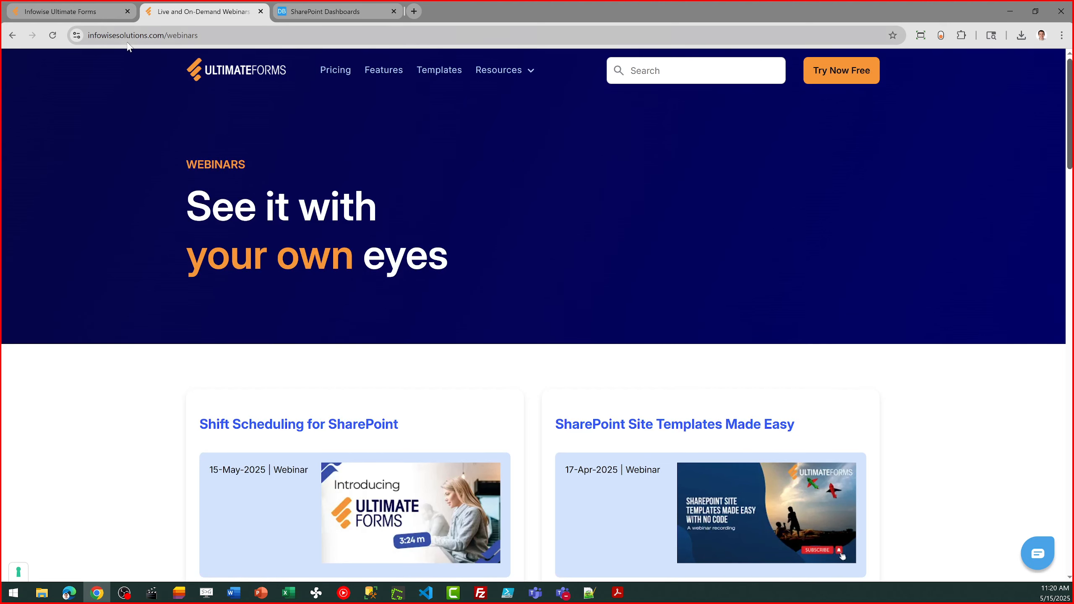
Switch back to Ultimate Forms, open the Shift Schedule list from there, and open that list's settings
left_click(66, 12)
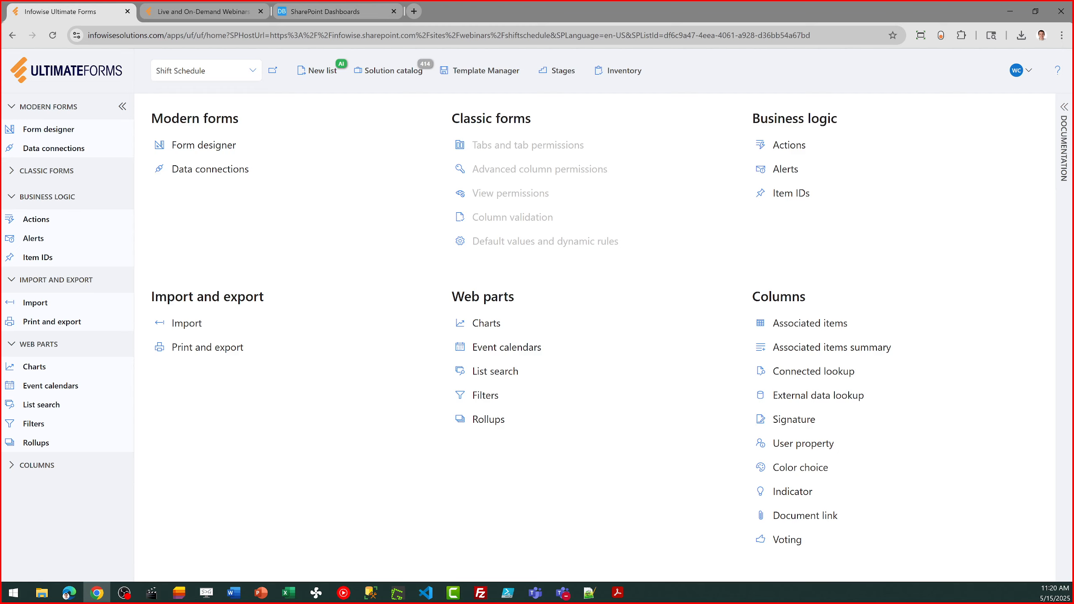
left_click(271, 70)
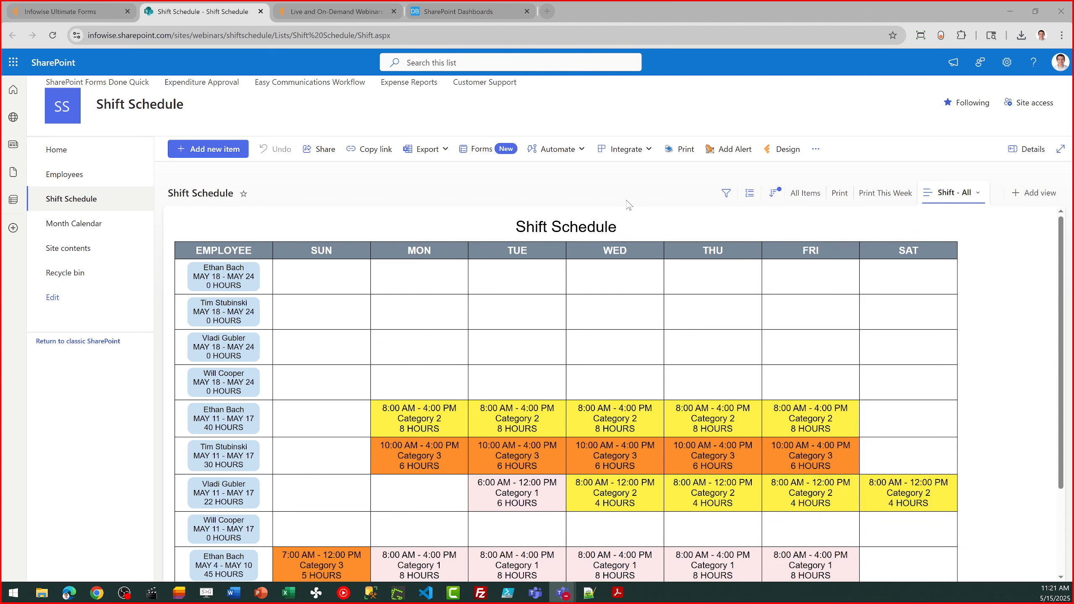
left_click(1007, 64)
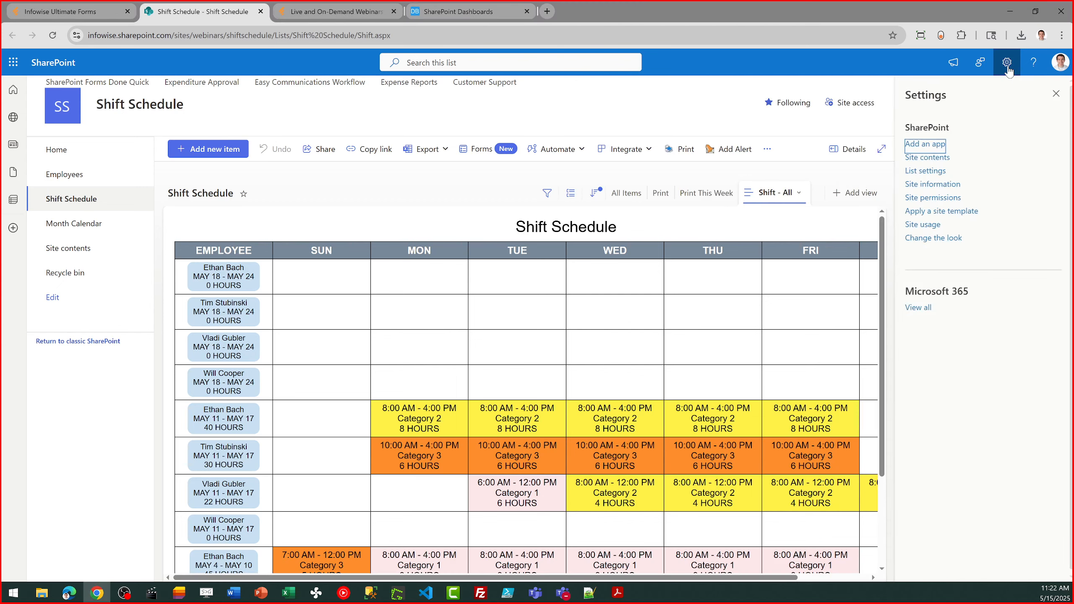
left_click(923, 177)
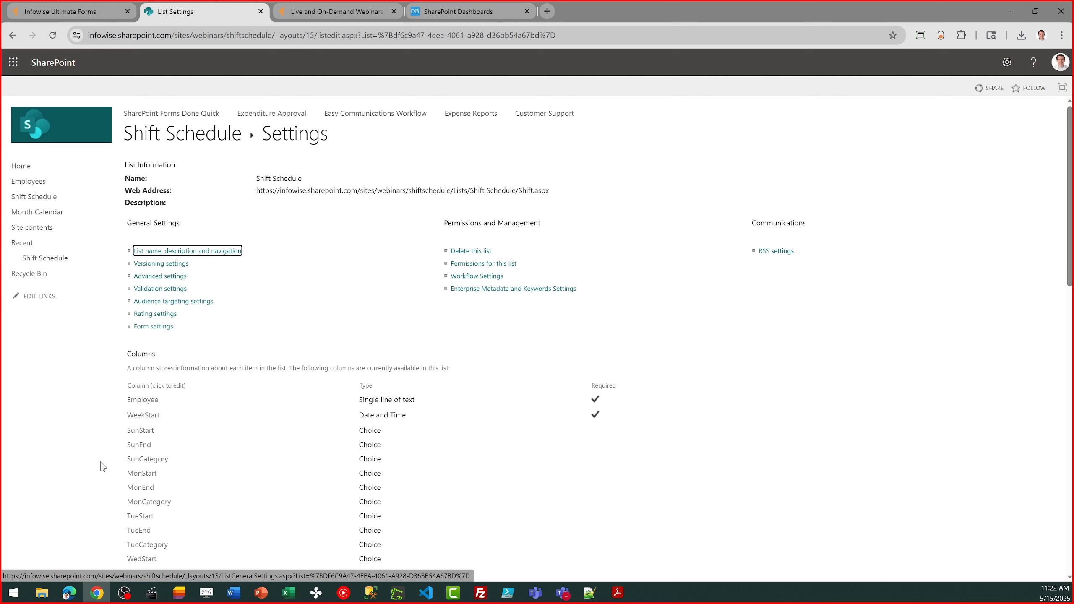
Review the SunCategory column's choices in an enlarged choices box, leave the column settings, and return to the Shift Schedule list
left_click(150, 460)
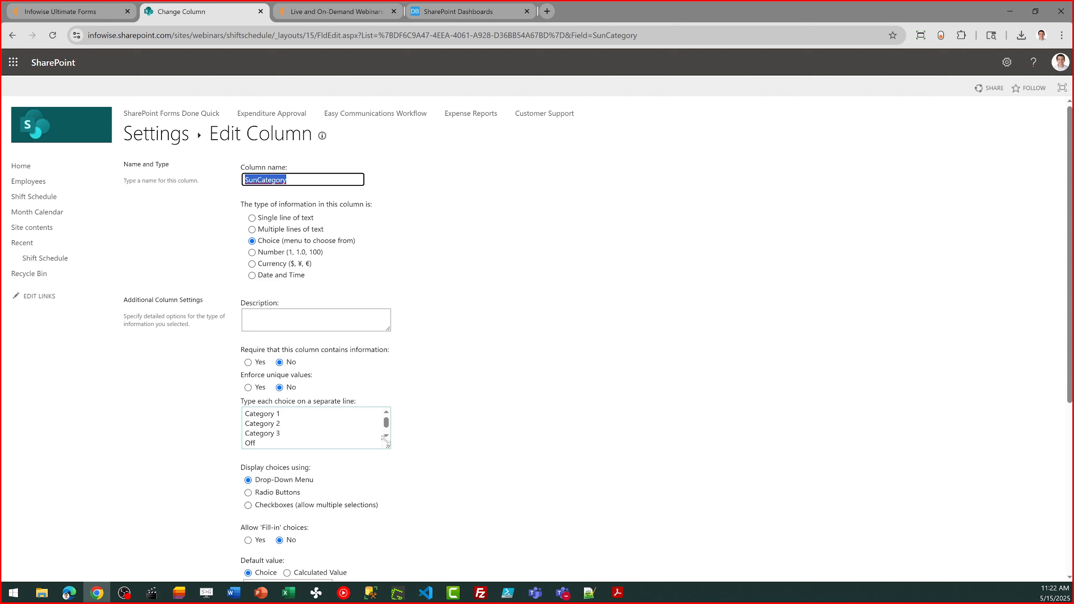
left_click_drag(387, 445, 401, 484)
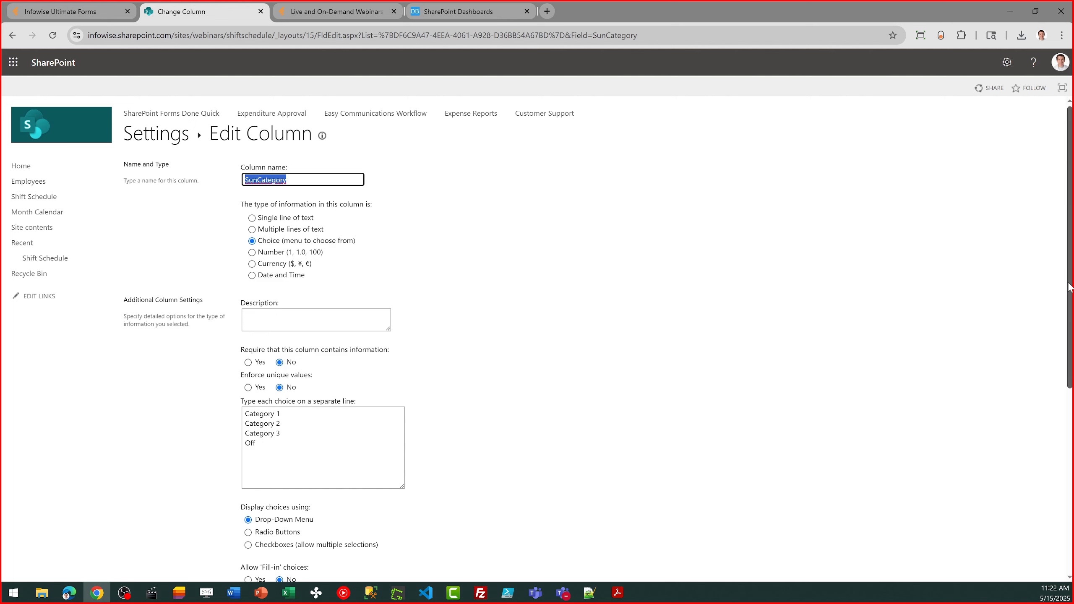
scroll(1070, 288, "down", 5)
left_click(1029, 519)
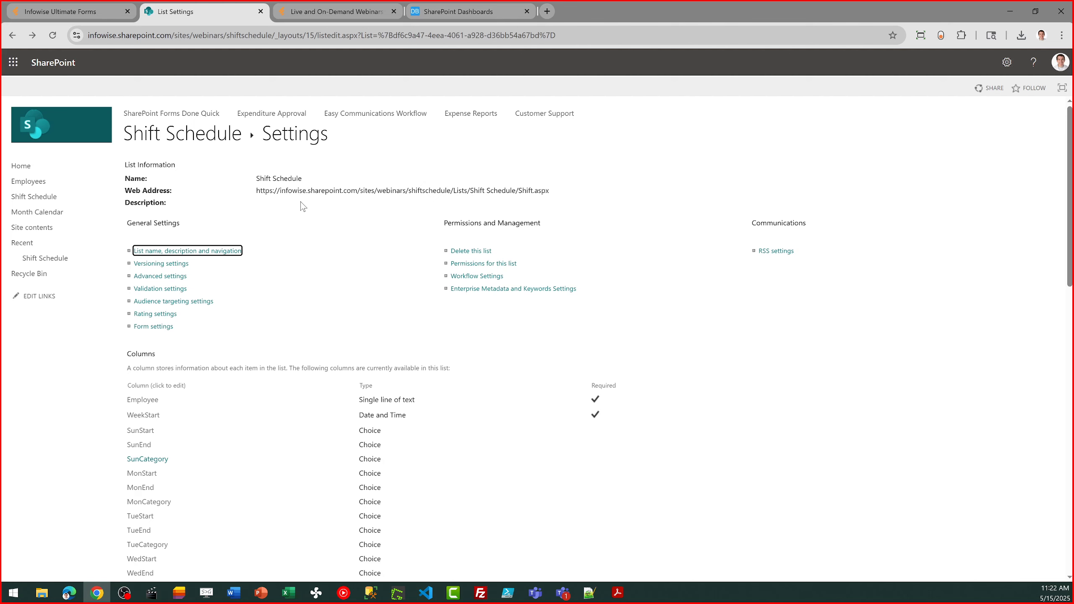
left_click(204, 143)
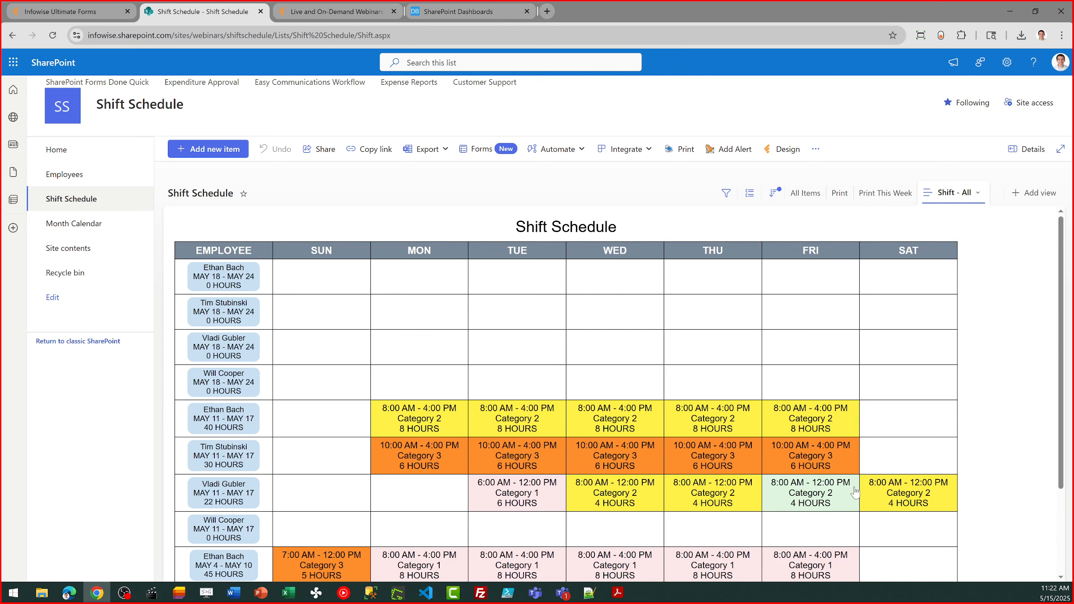
Switch to the Ultimate Forms website, view the Instructor-Led Training page from its resources, and return to the webinars page
left_click(339, 12)
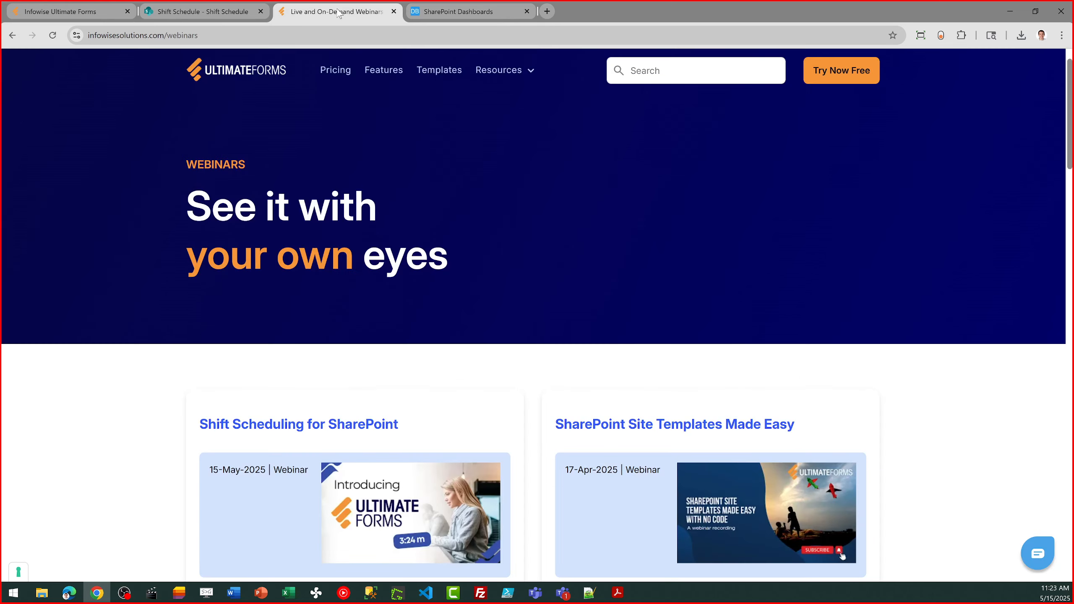
left_click(510, 79)
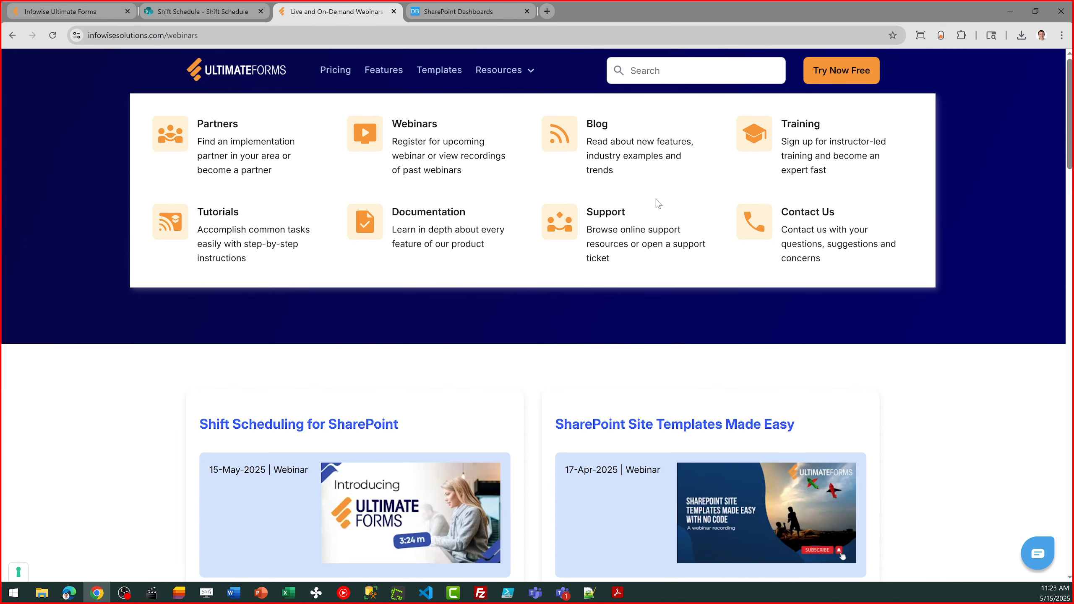
left_click(794, 148)
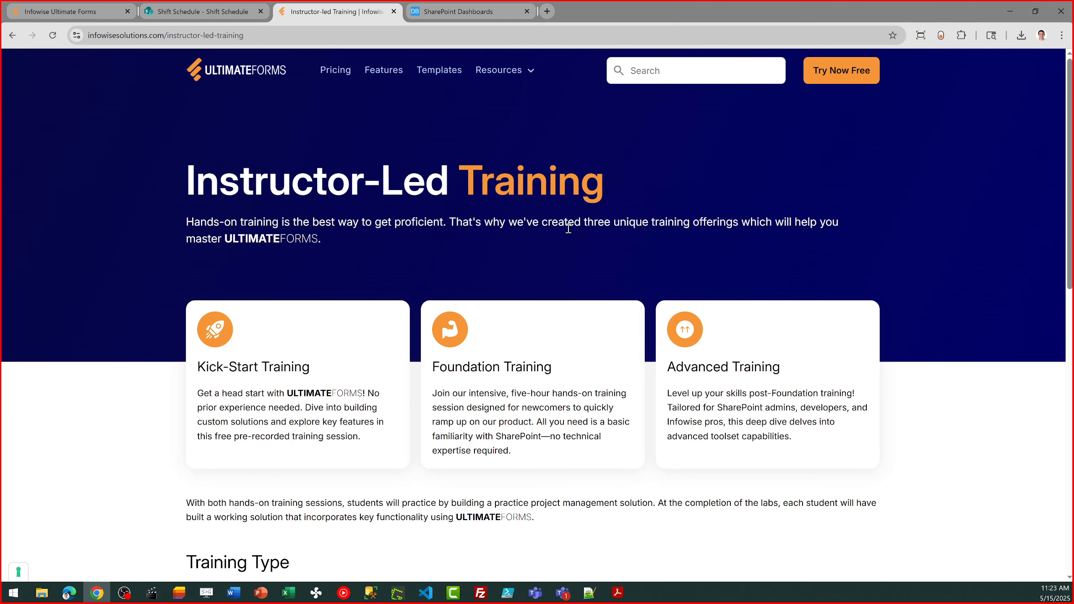
left_click(12, 35)
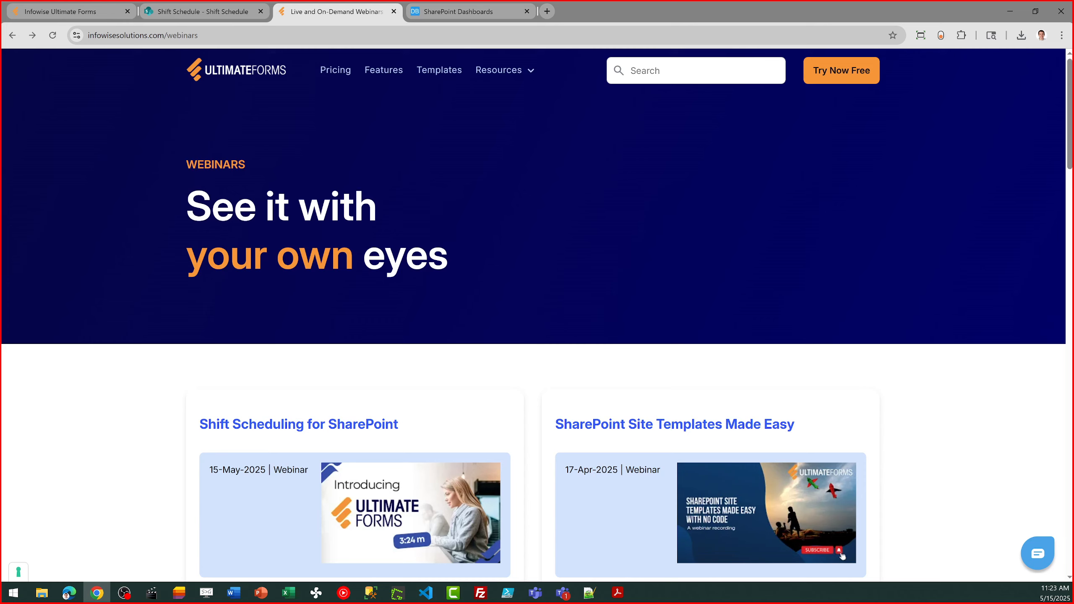
Switch to the Shift Schedule site, view the Employees list, and return to the Shift Schedule list
left_click(211, 11)
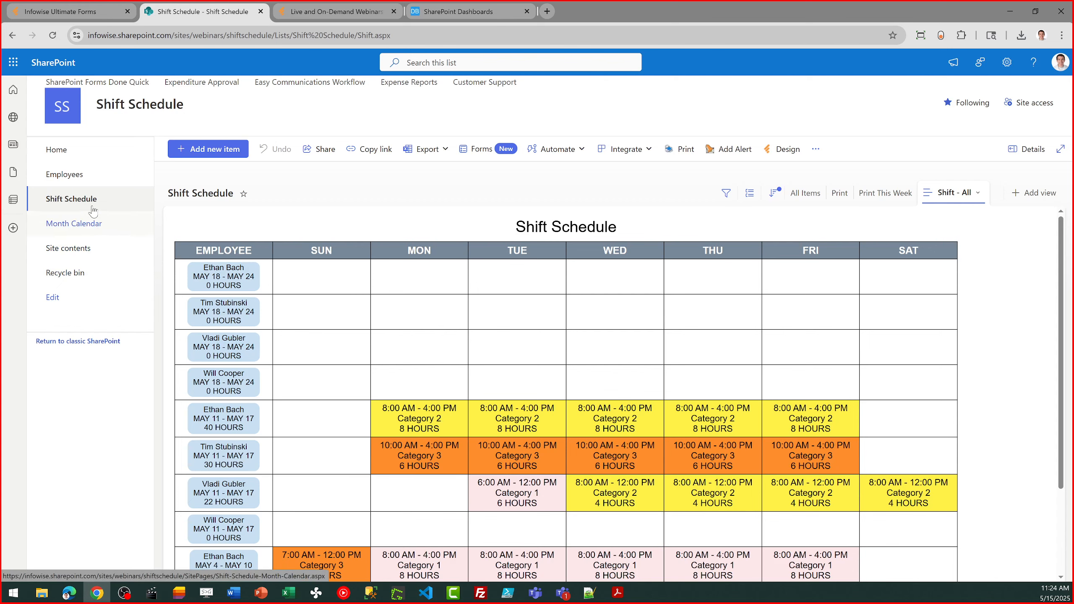
left_click(53, 175)
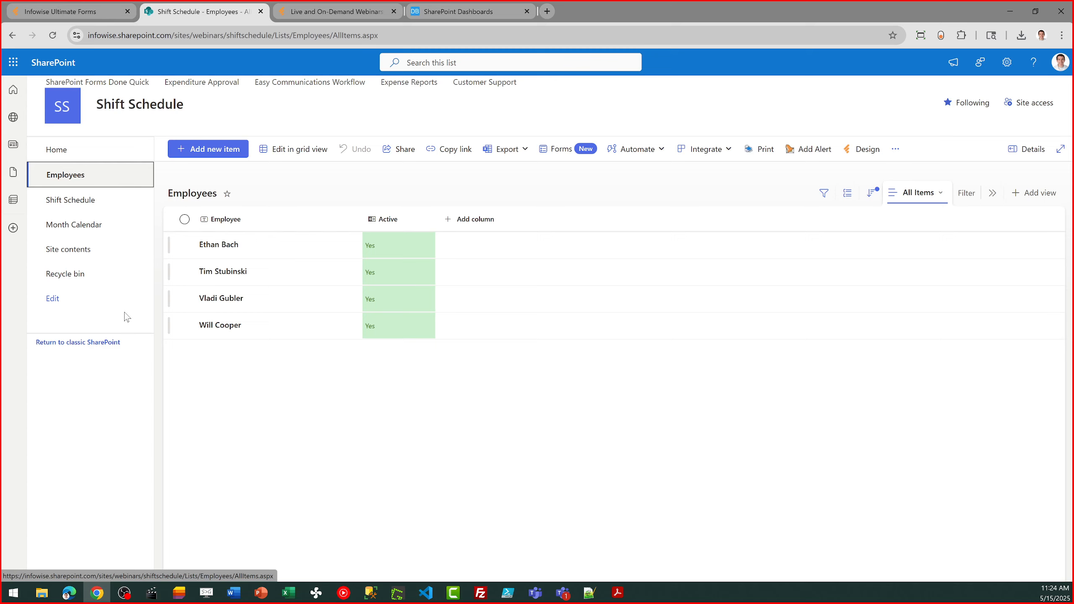
left_click(83, 204)
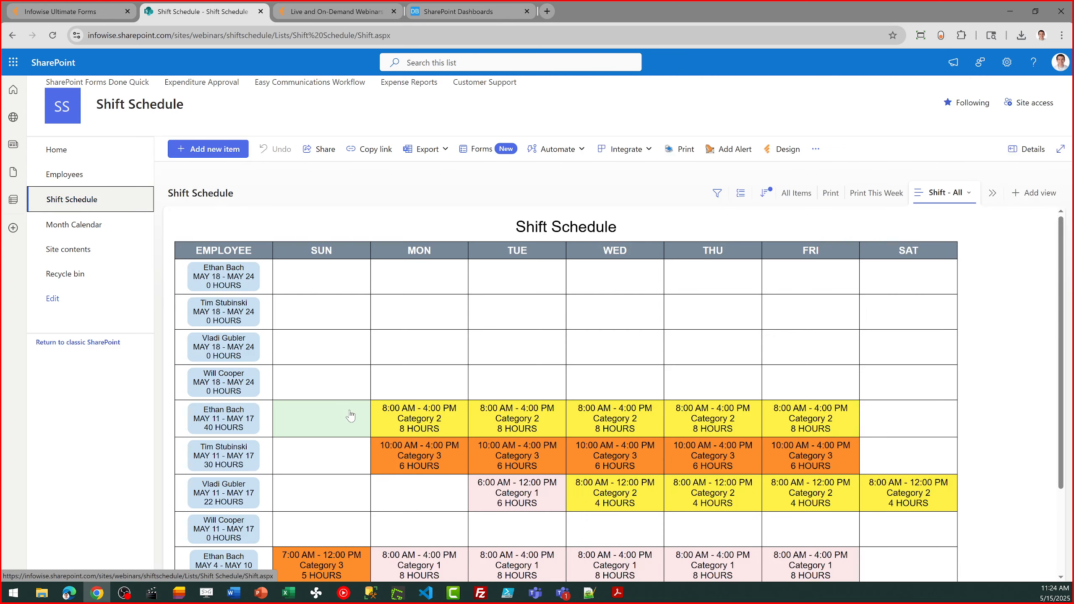
Look through the Shift - All view's options, show the list in the All Items view, and go to the site's home page
left_click(962, 194)
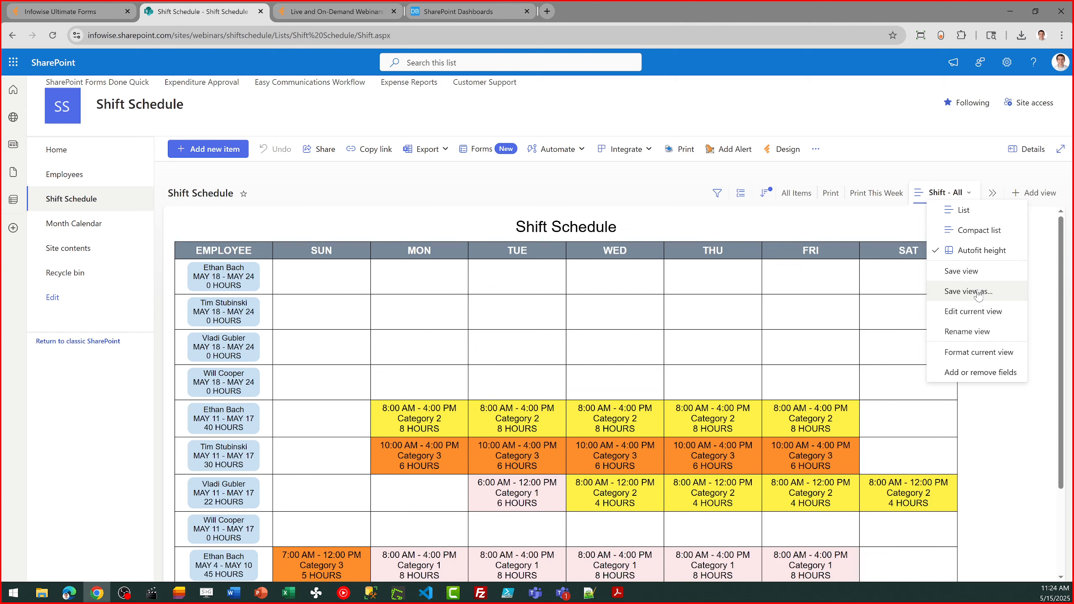
left_click(462, 221)
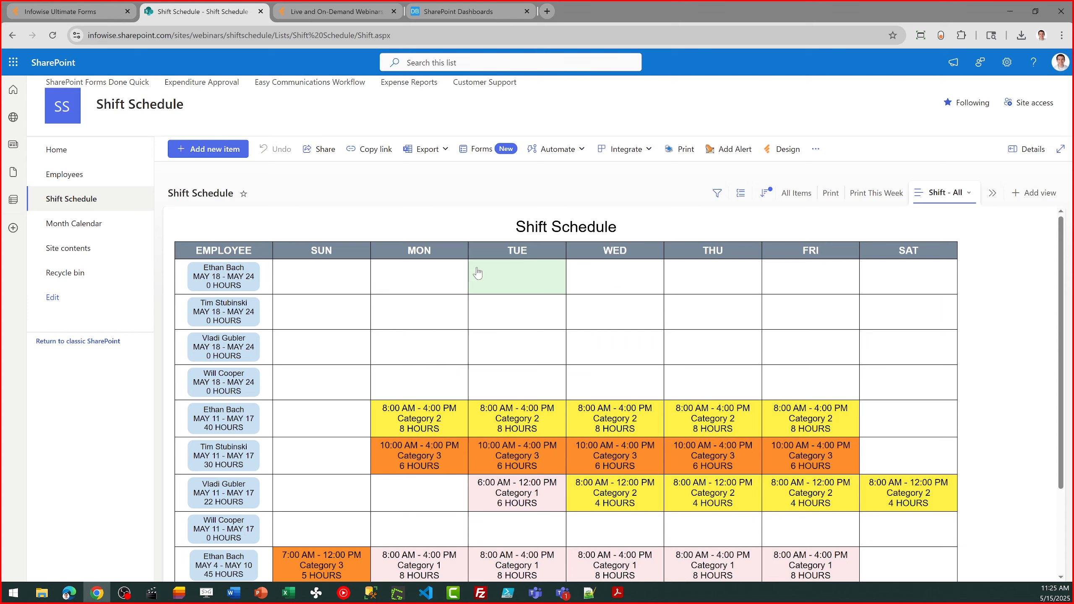
left_click(801, 194)
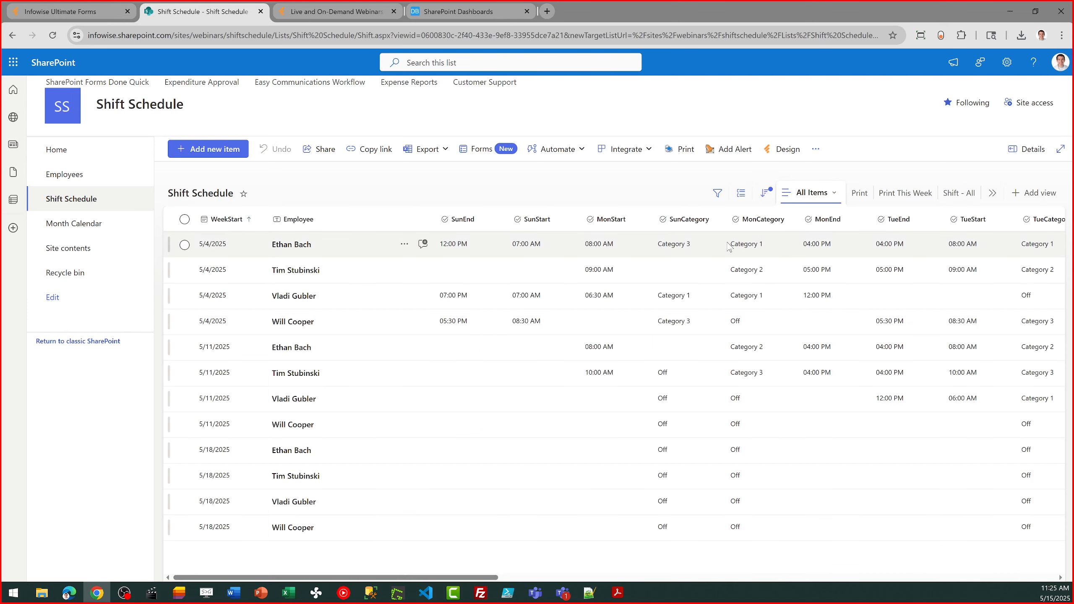
left_click(58, 157)
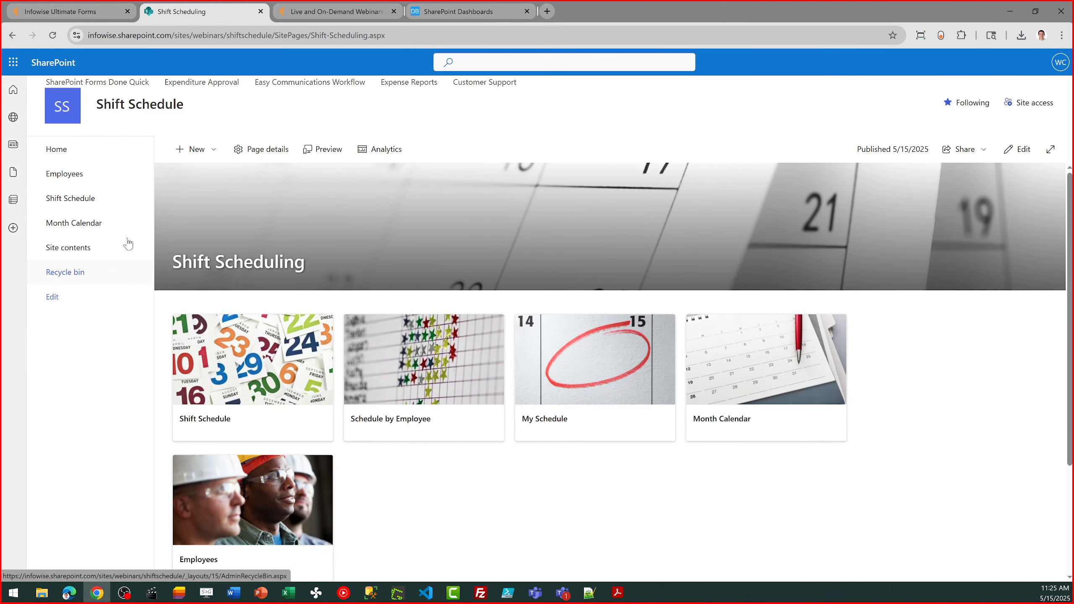
Switch to SharePointDashboards.com, open its templates gallery from the home page, and look through the available templates
left_click(422, 11)
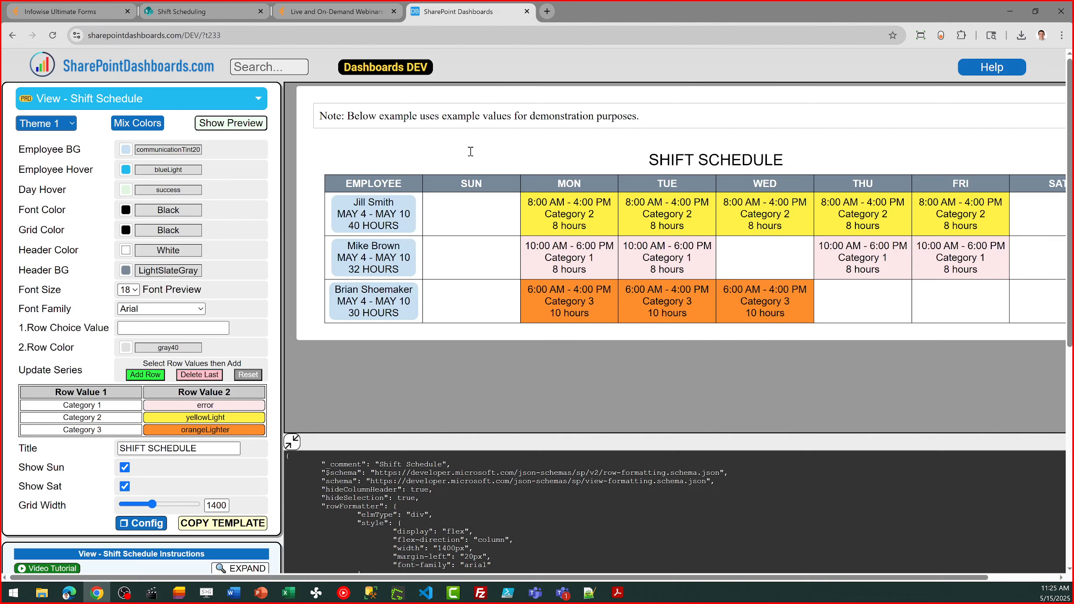
left_click(148, 71)
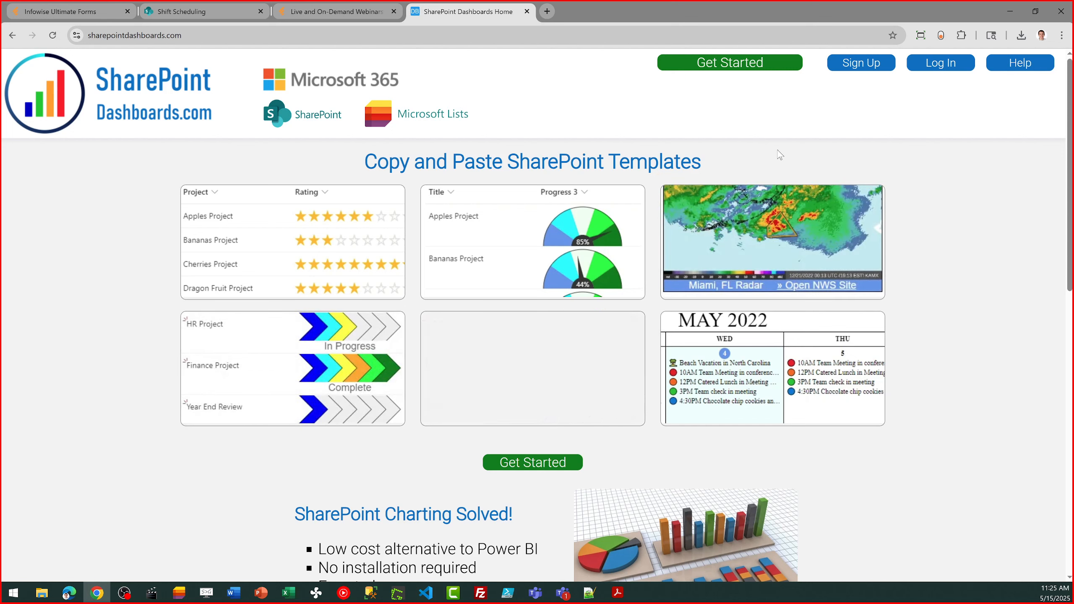
left_click(735, 68)
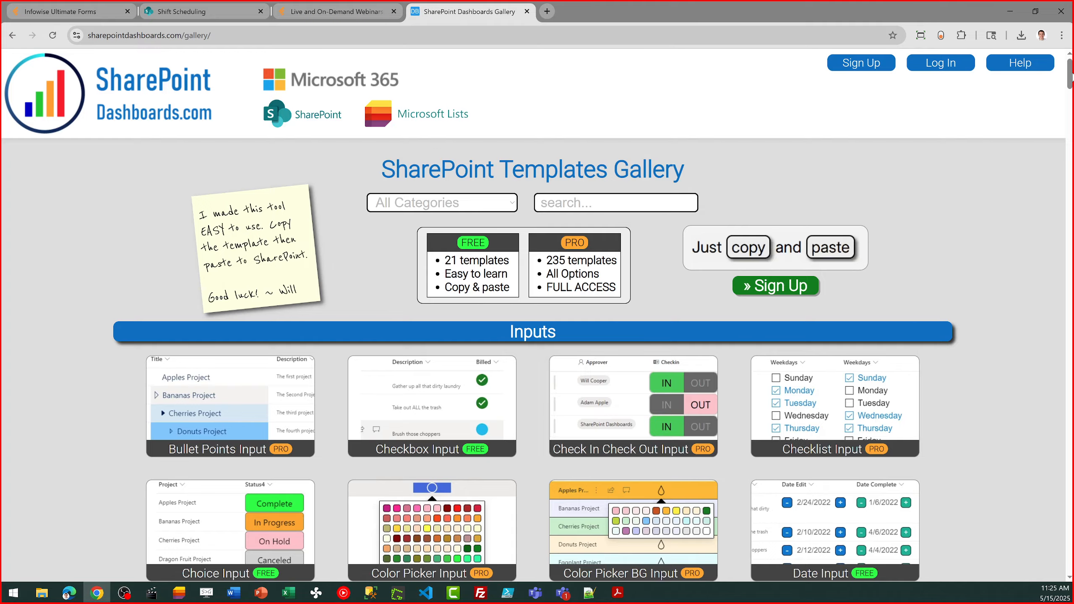
left_click_drag(1071, 77, 1068, 250)
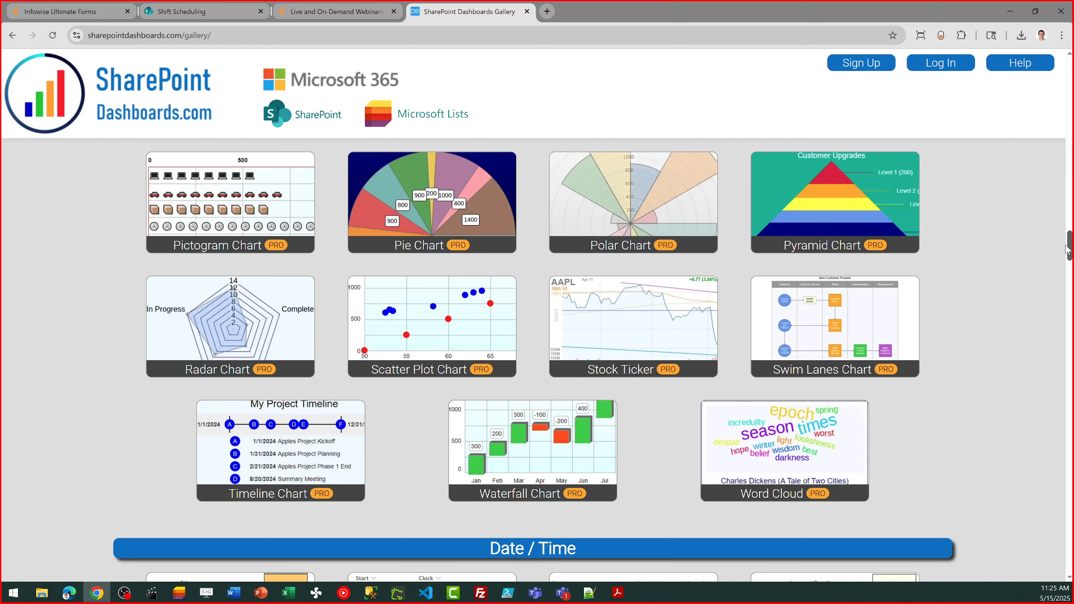
left_click_drag(1067, 249, 1067, 65)
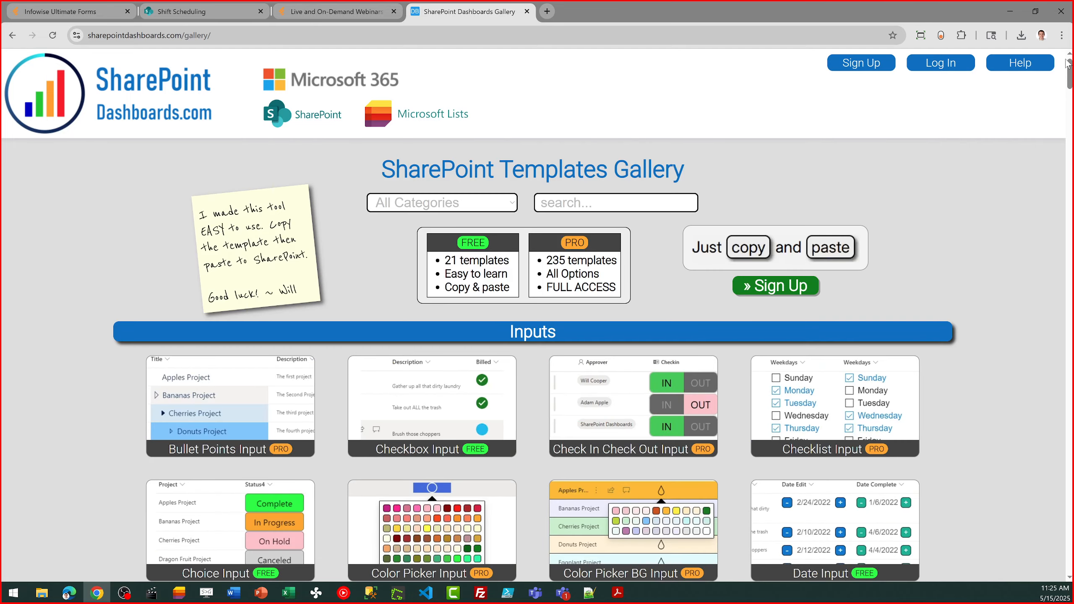
Search the templates gallery for "shift sch", open the Shift Schedule template's interactive demo, and stop its preview
left_click(605, 204)
type("shift sch")
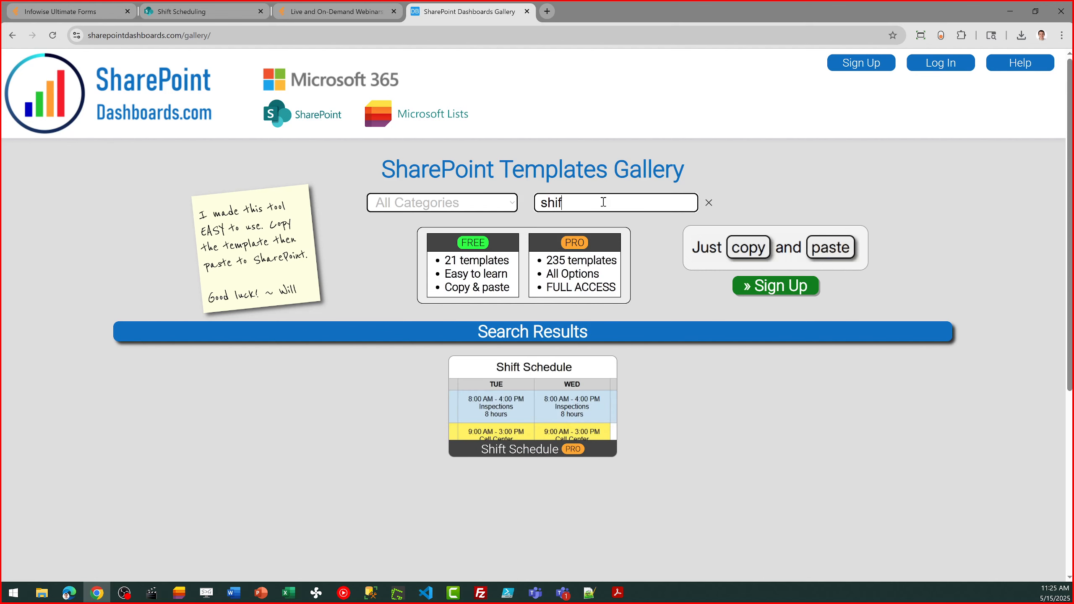
left_click(520, 400)
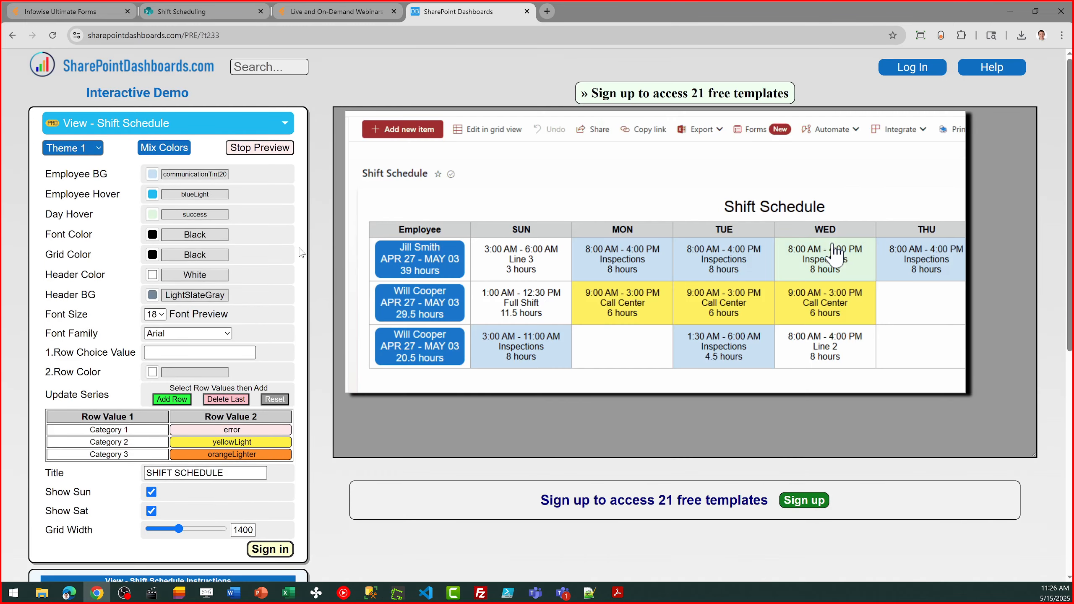
left_click(833, 254)
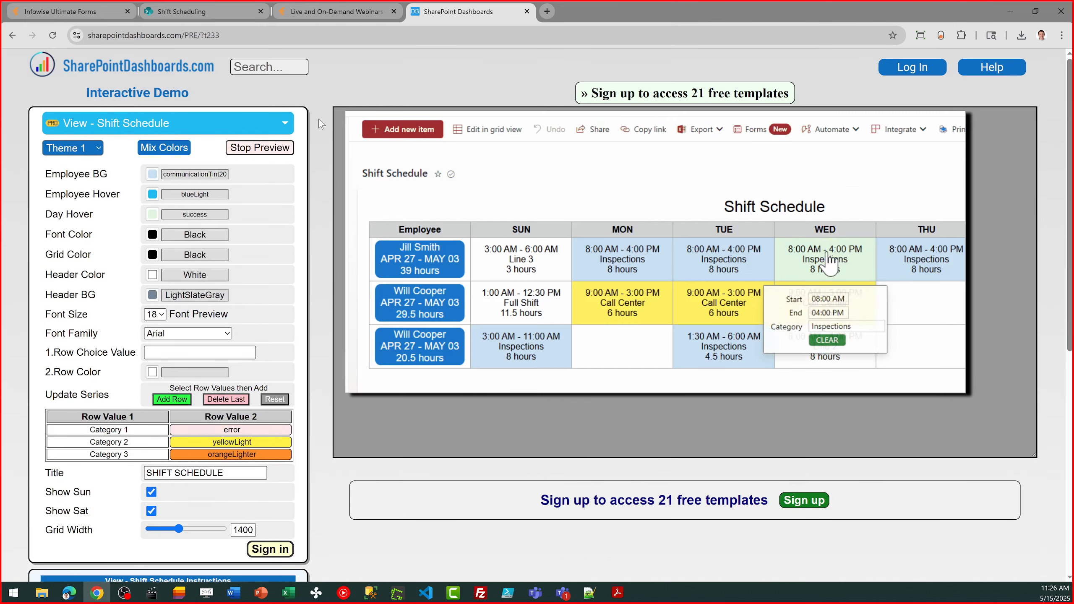
left_click(828, 299)
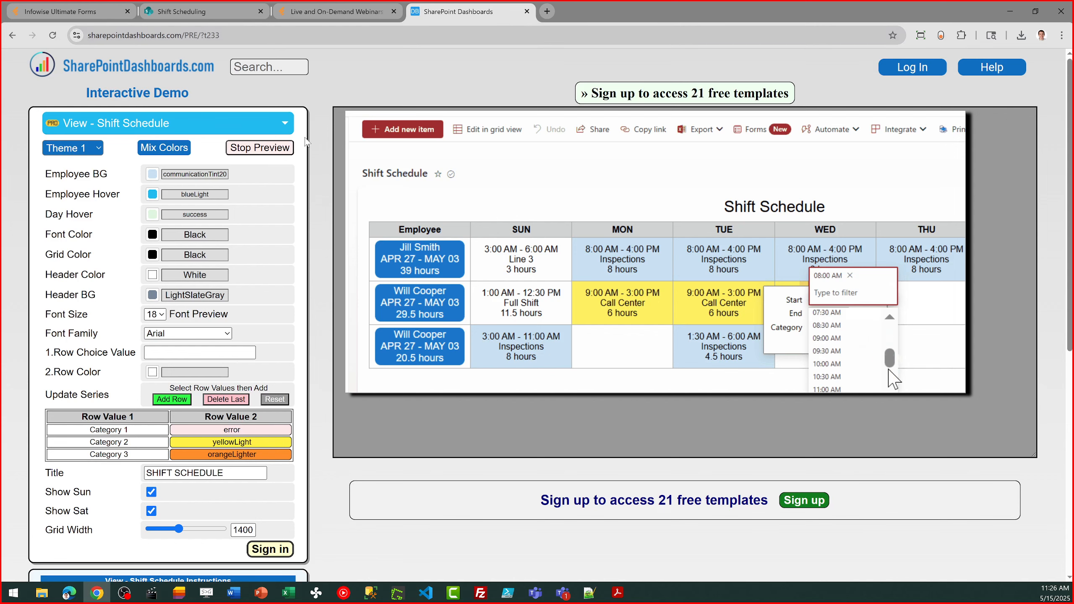
left_click(290, 144)
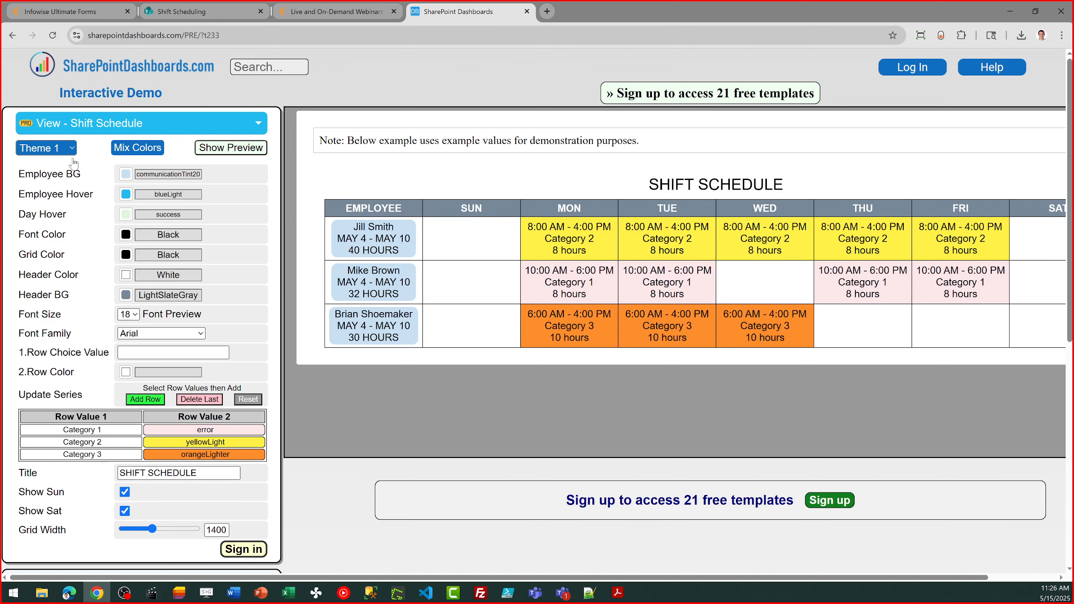
Try Theme 2 on the Shift Schedule template and apply Theme 3
left_click(65, 148)
left_click(62, 179)
left_click(74, 148)
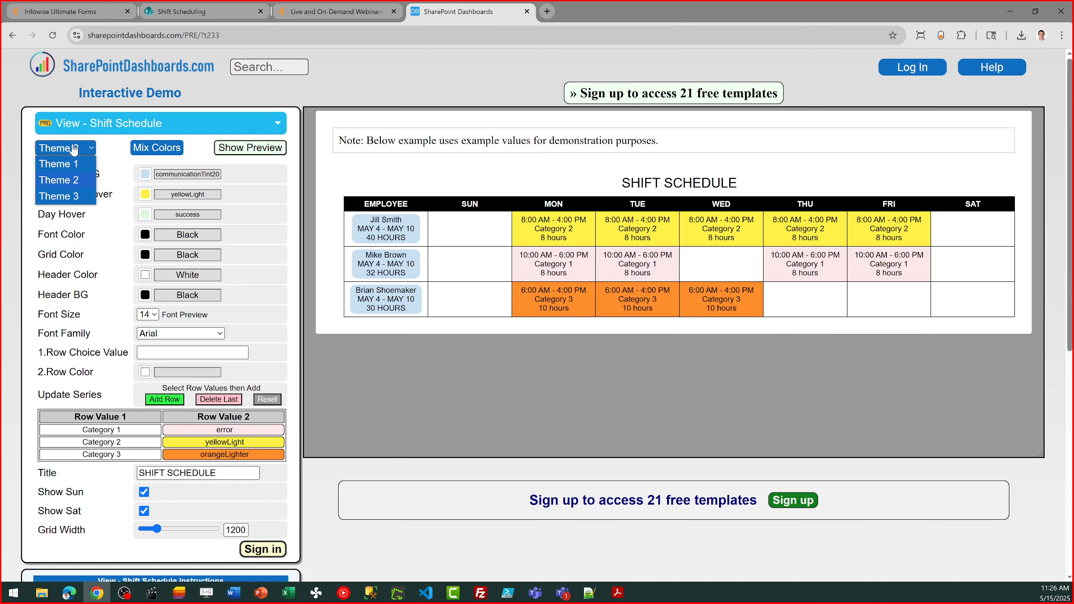
left_click(75, 199)
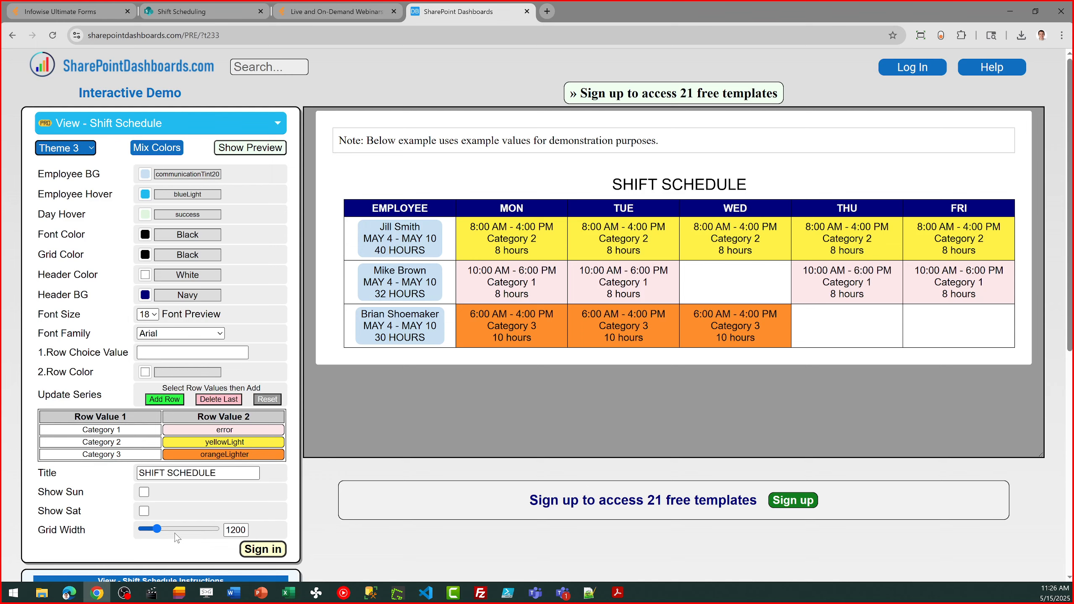
Set the Shift Schedule template's grid width to 1100
left_click(238, 532)
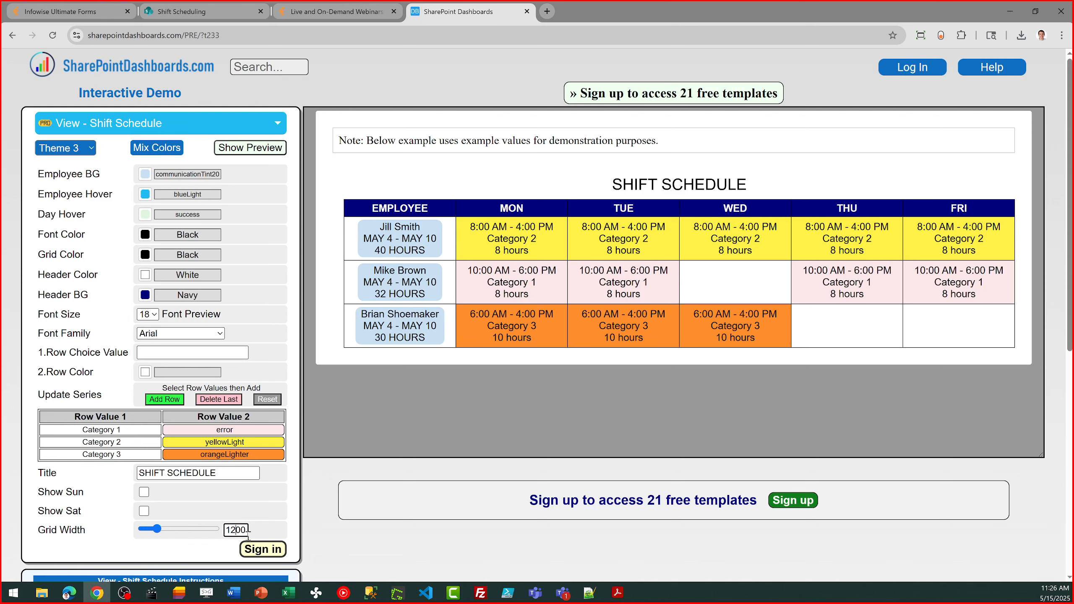
double_click(247, 531)
key("BackSpace")
type("1100")
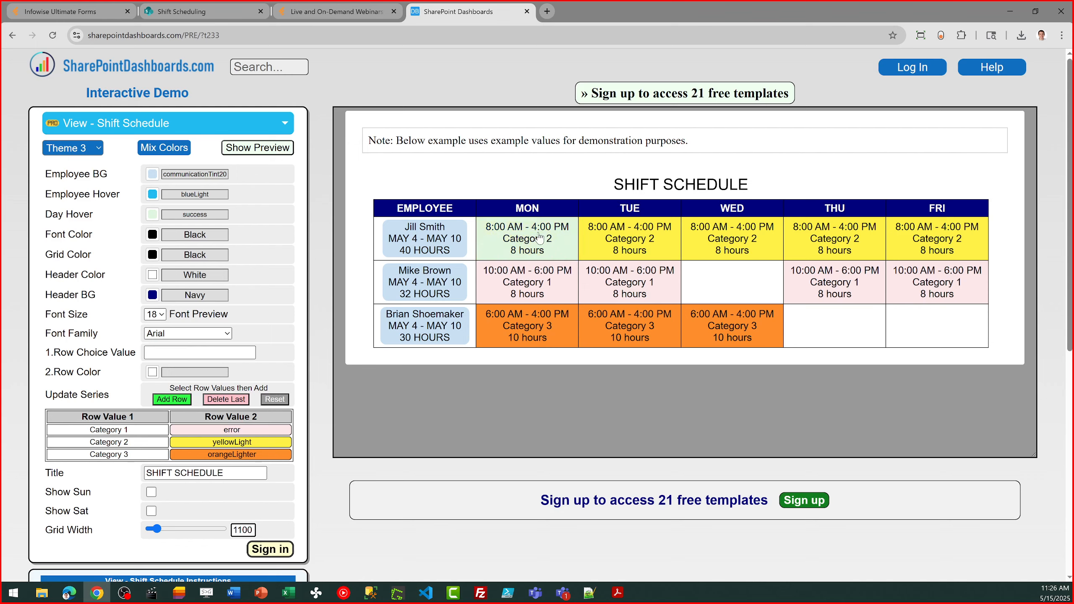
Check the Shift Scheduling home page in SharePoint, return to the template demo, and open the sign-up page for the 21 free templates
left_click(209, 6)
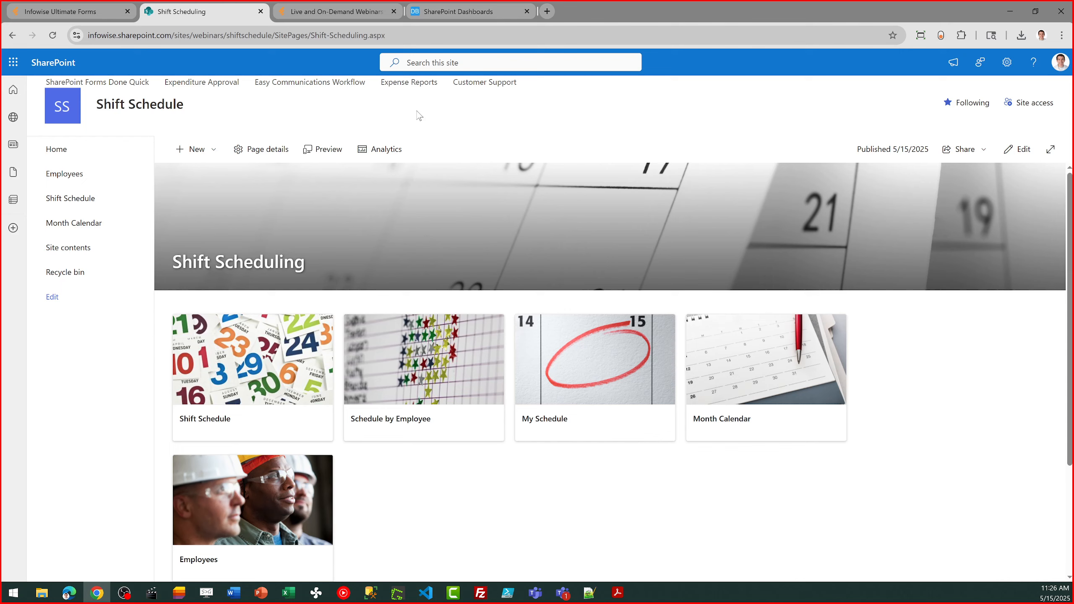
left_click(436, 6)
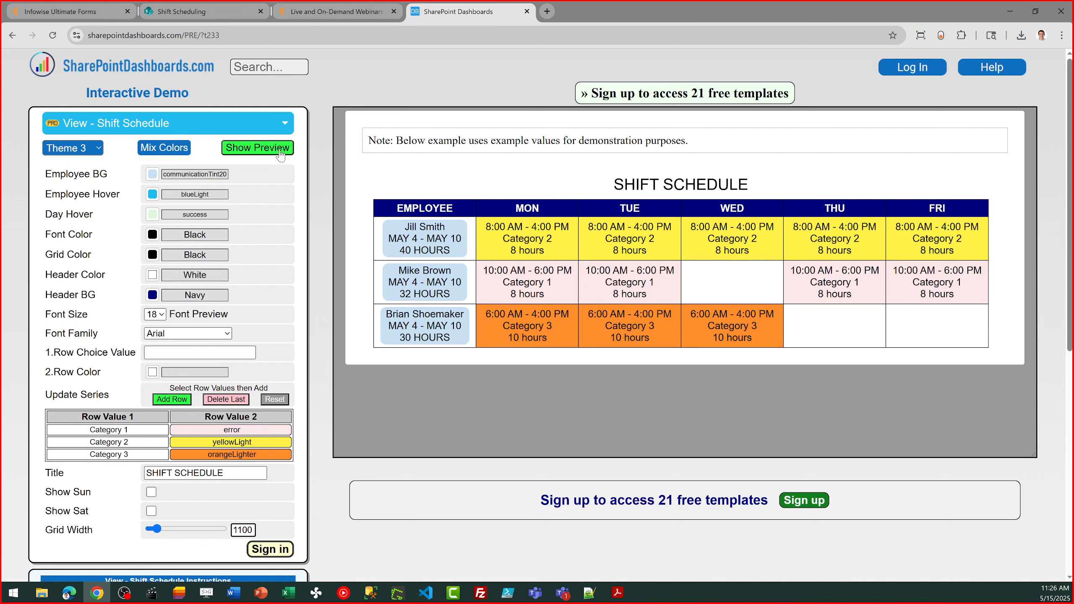
left_click(609, 95)
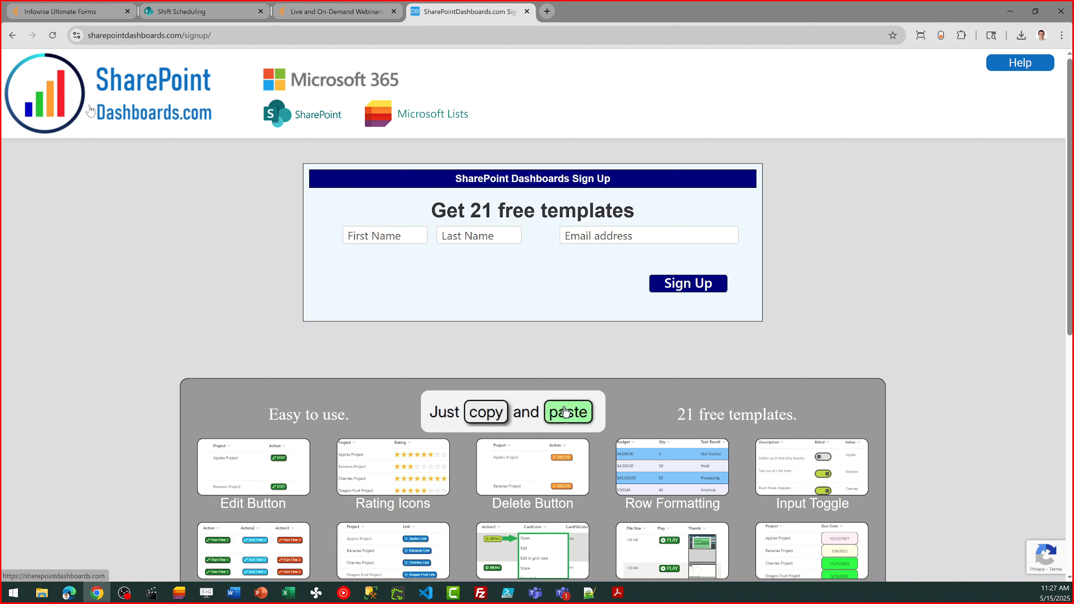
Return to the interactive template demo, load the Column - Button / Edit template, and stop its preview
left_click(13, 37)
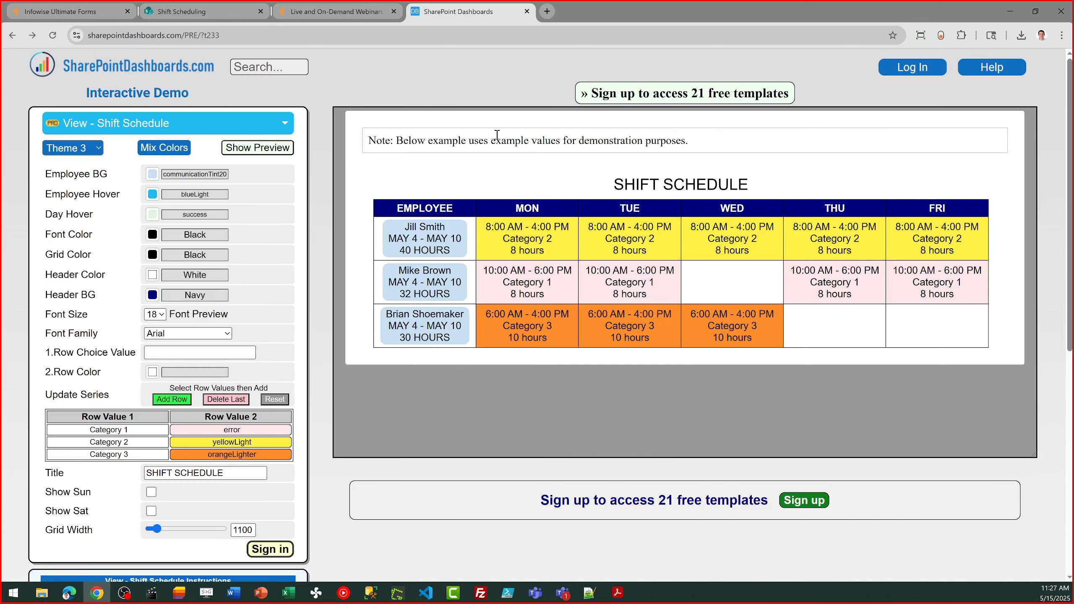
left_click(282, 127)
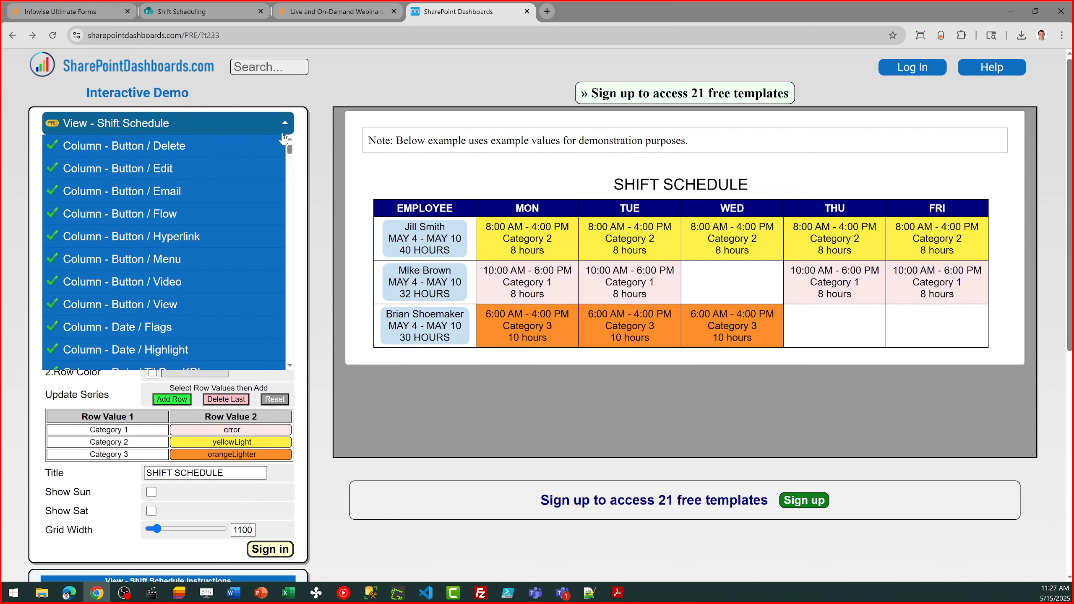
left_click(249, 169)
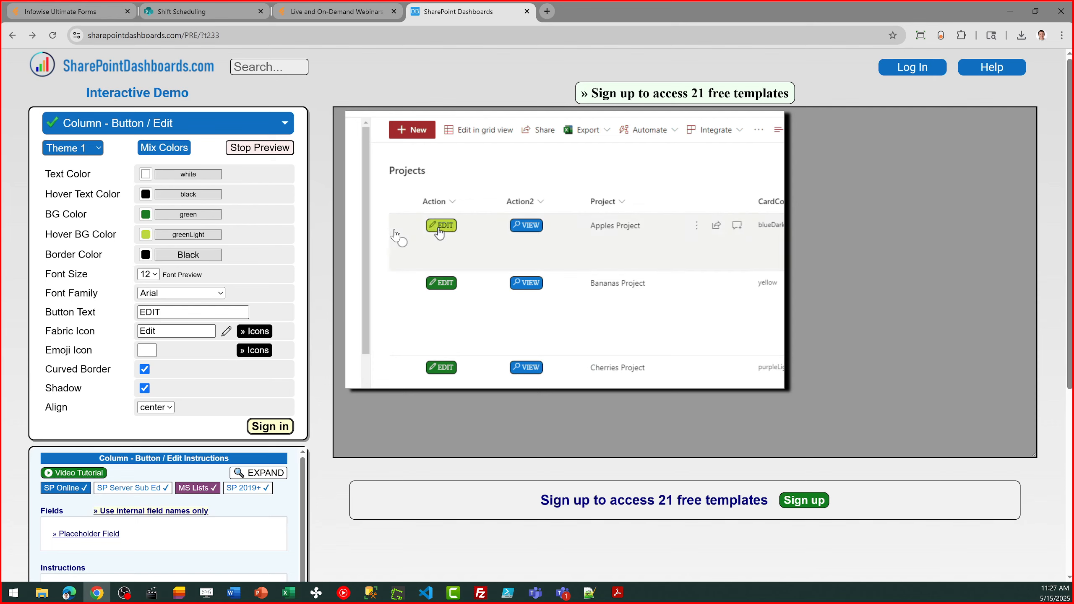
left_click(275, 153)
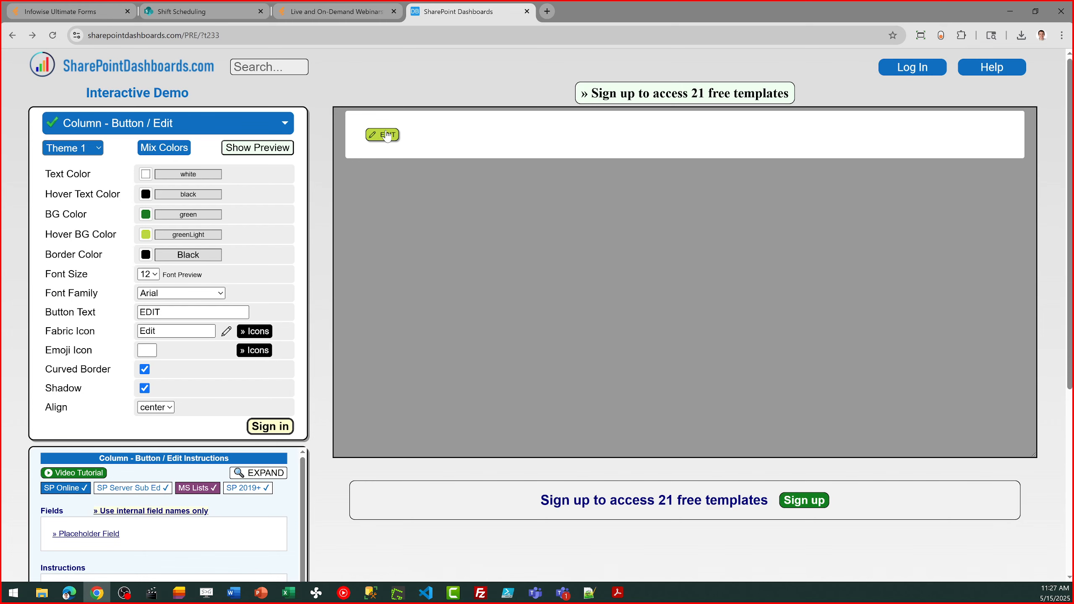
Check the vendor's Webinars page and return to the Shift Scheduling home page in SharePoint
left_click(347, 13)
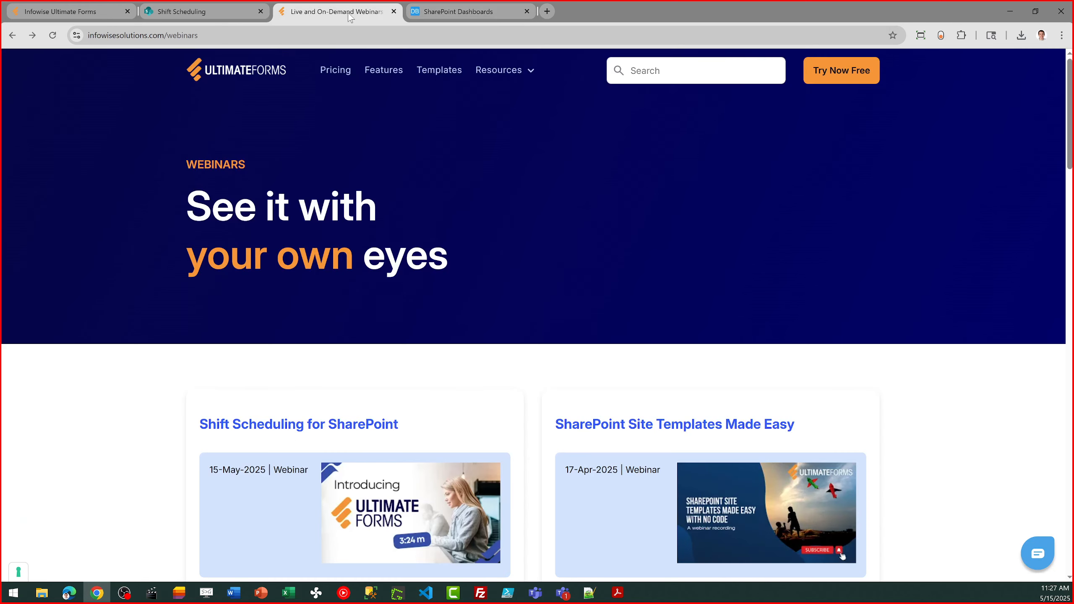
left_click(218, 16)
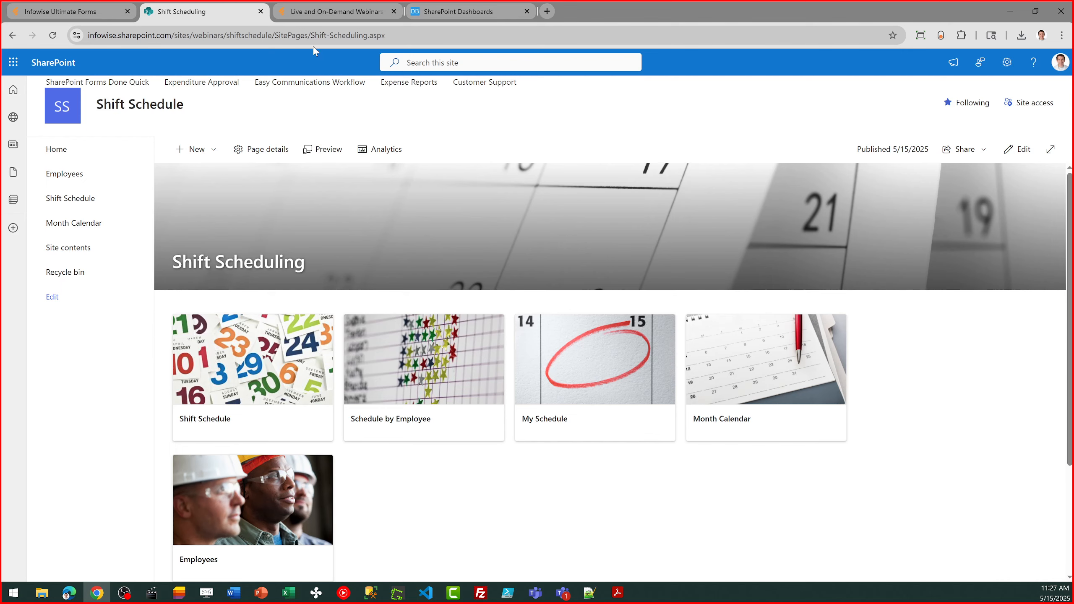
left_click(323, 10)
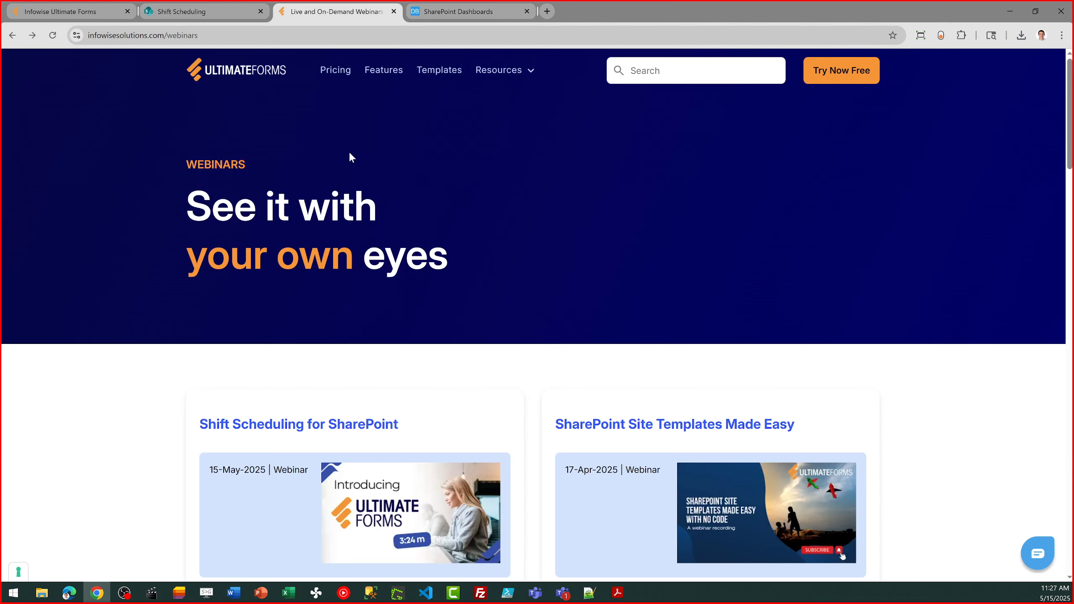
left_click(212, 11)
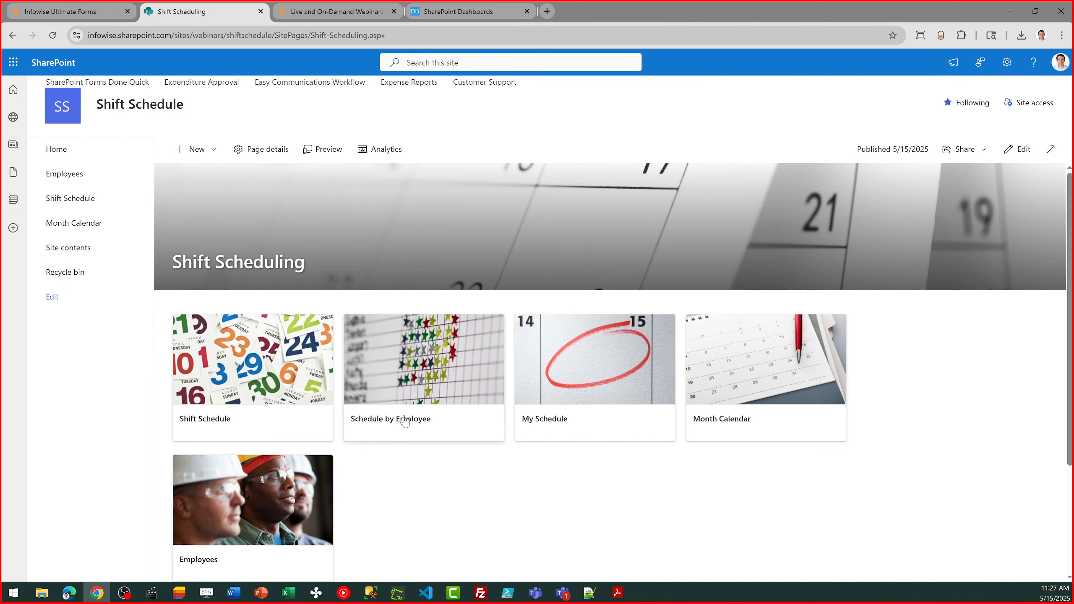
Open the Shift Schedule list's Ultimate Forms design page and view the Infowise Webinars solutions in the Solution catalog
left_click(299, 400)
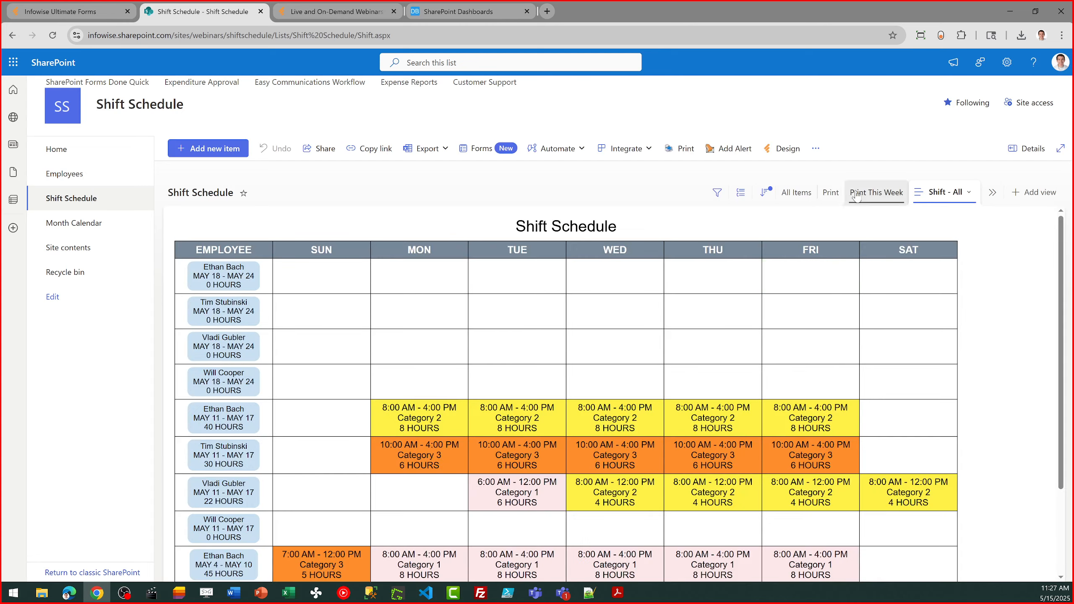
left_click(782, 149)
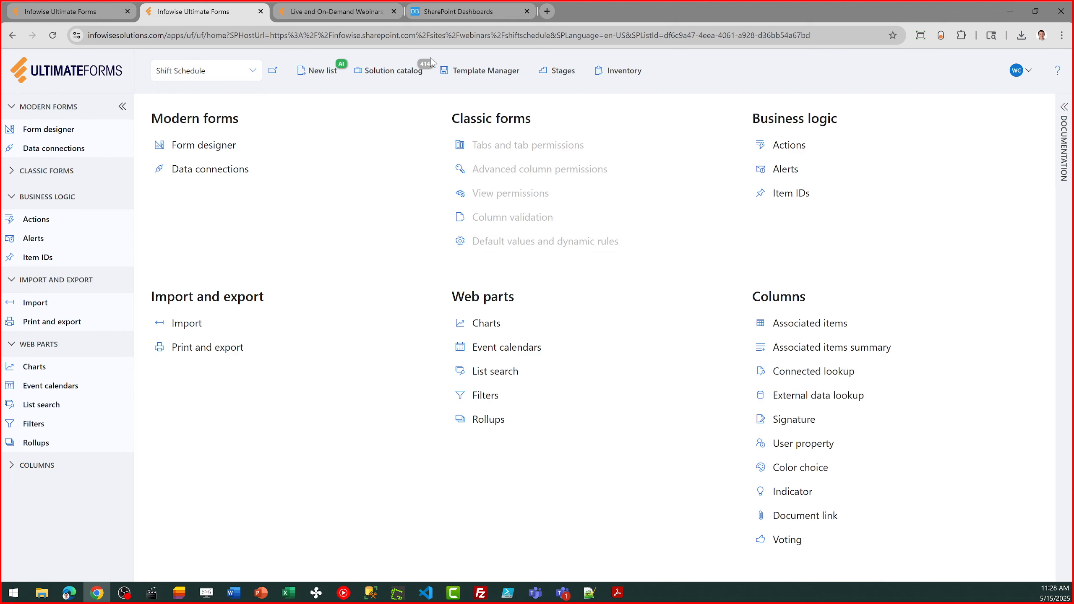
left_click(404, 72)
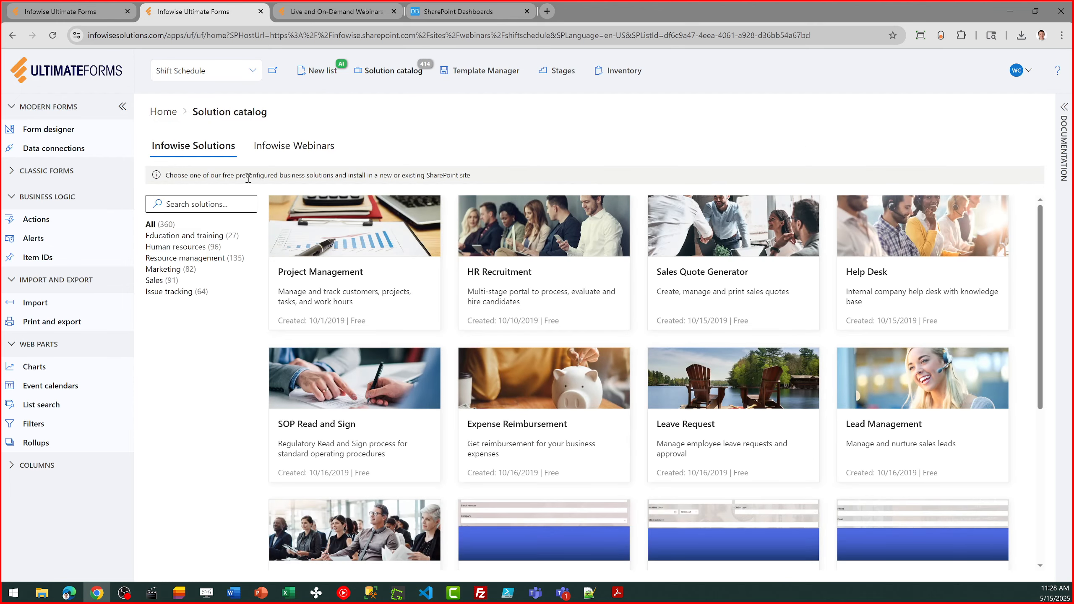
left_click(297, 149)
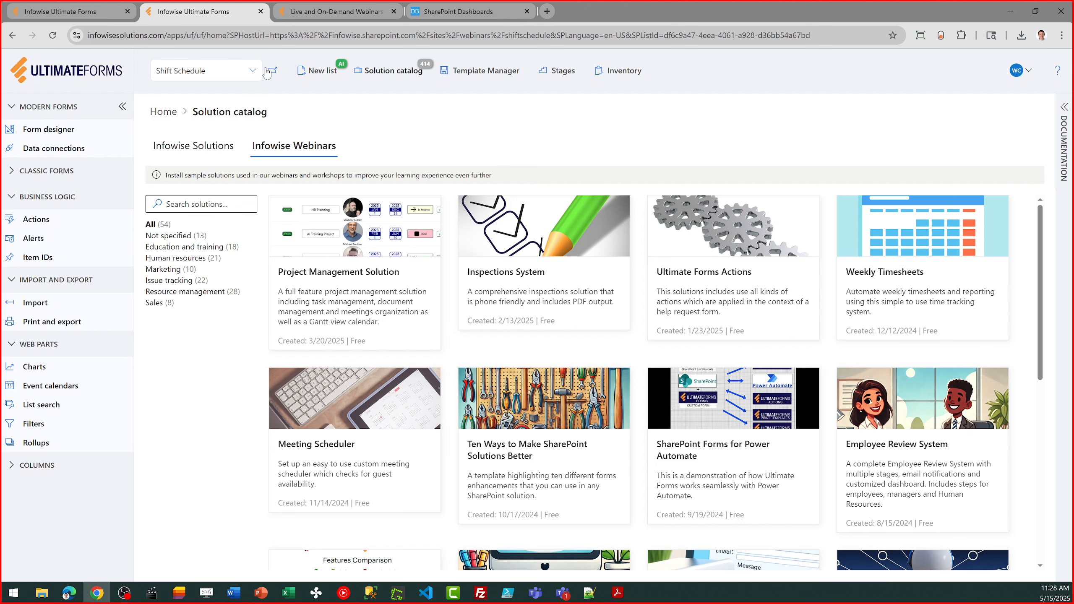
left_click(64, 4)
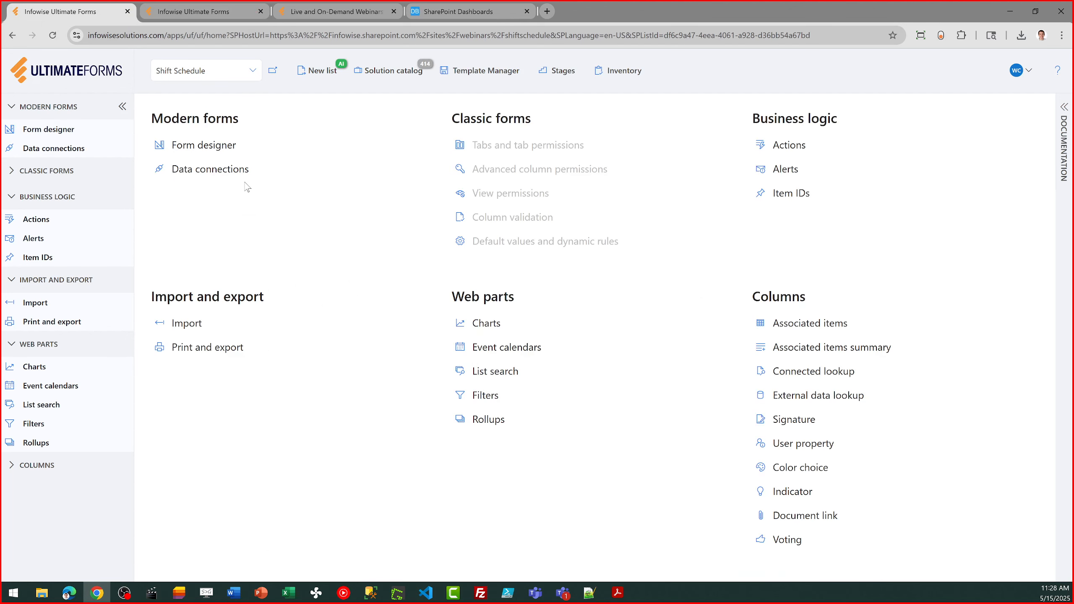